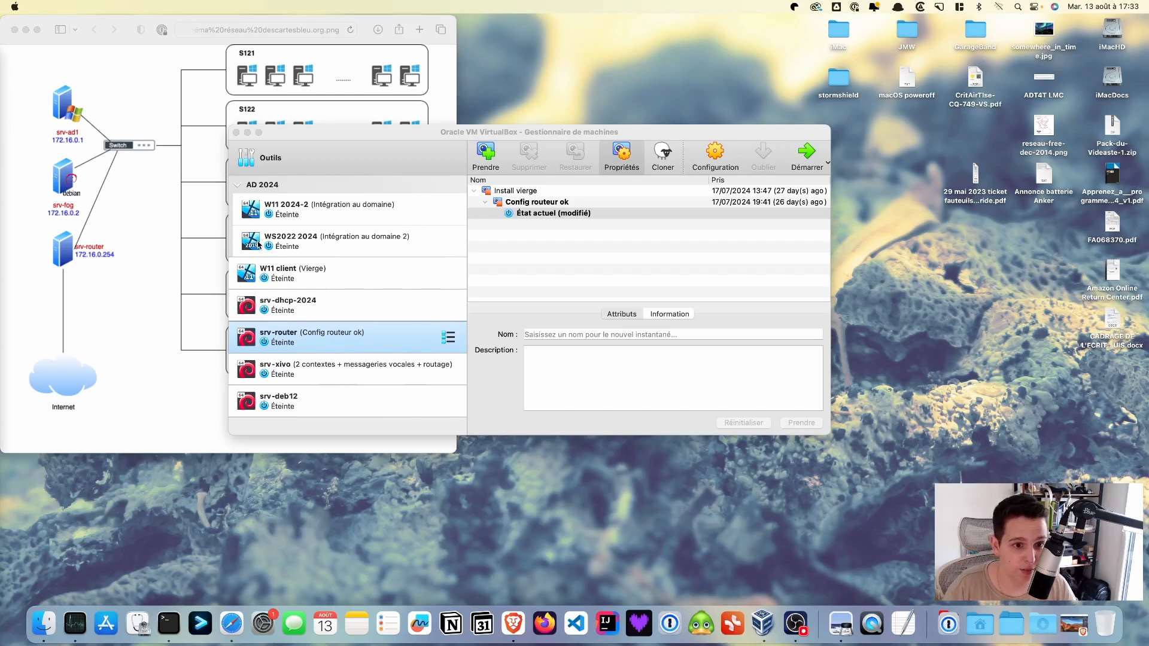
# Step: Bring the network diagram forward for review, reposition it, and return to the VirtualBox manager window
pyautogui.click(124, 69)
pyautogui.moveTo(134, 42); pyautogui.dragTo(323, 100)
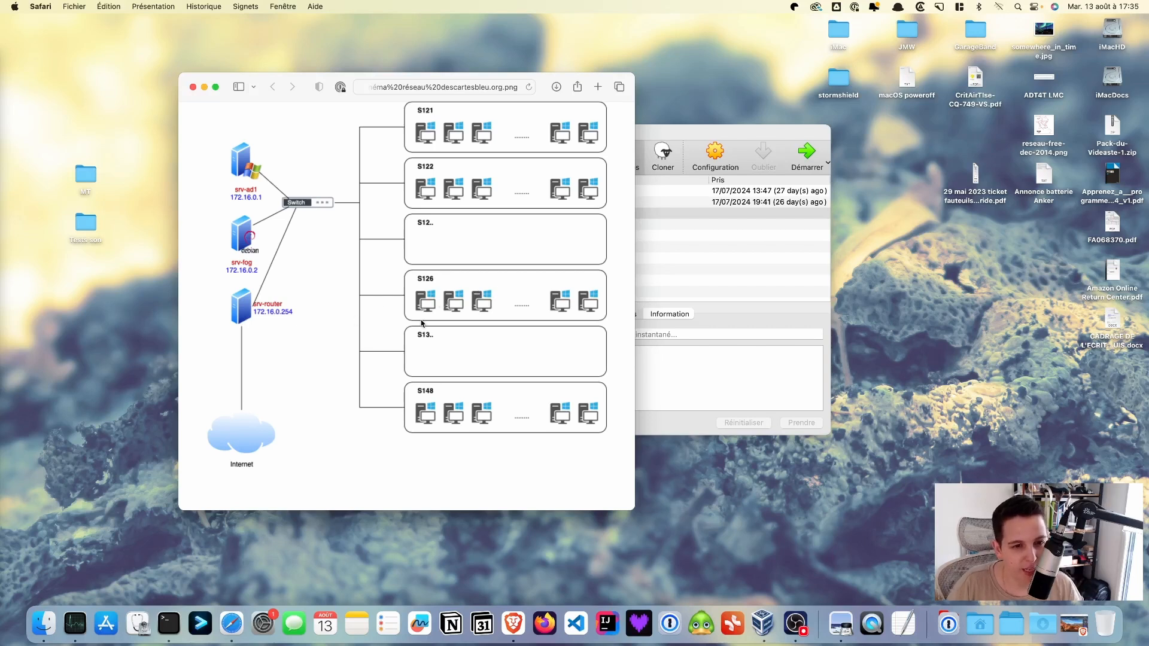
pyautogui.click(658, 136)
pyautogui.moveTo(658, 135); pyautogui.dragTo(705, 143)
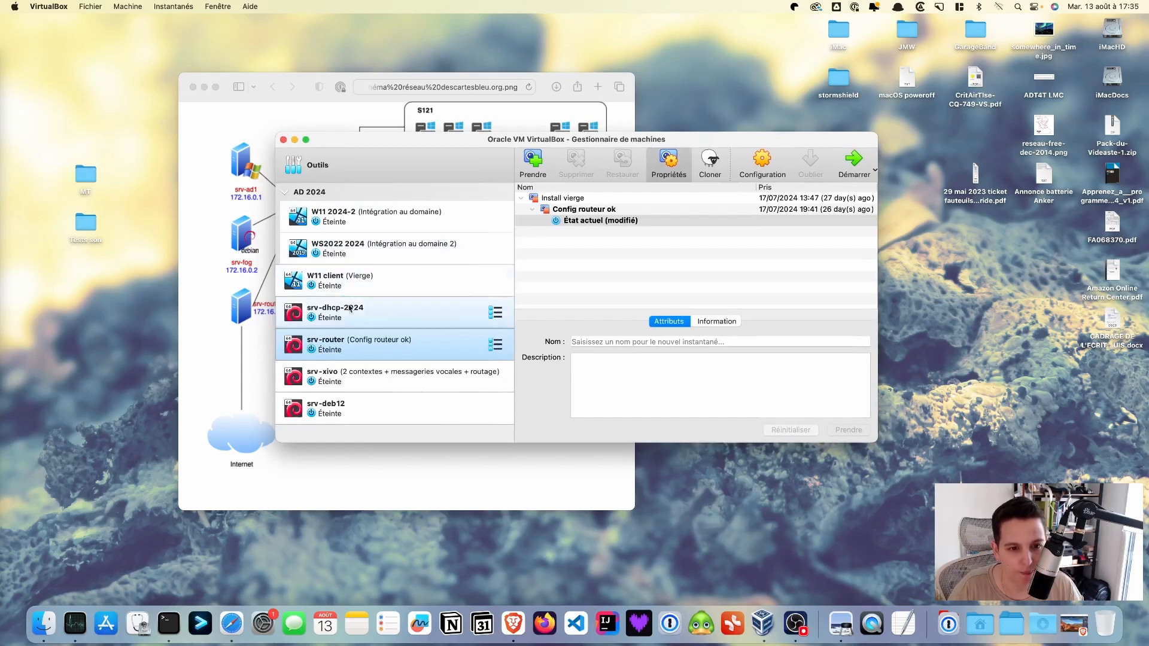
# Step: Set up a clone of srv-deb12 named srv-fog, generating new MAC addresses for all network interfaces
pyautogui.click(390, 419)
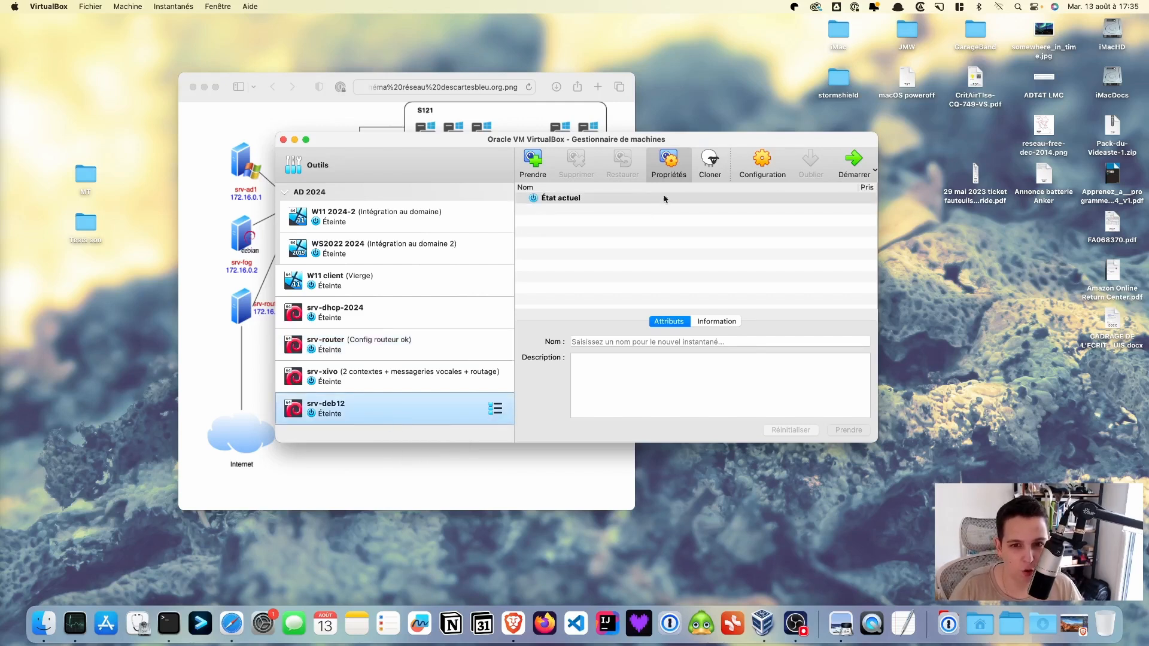
pyautogui.click(710, 162)
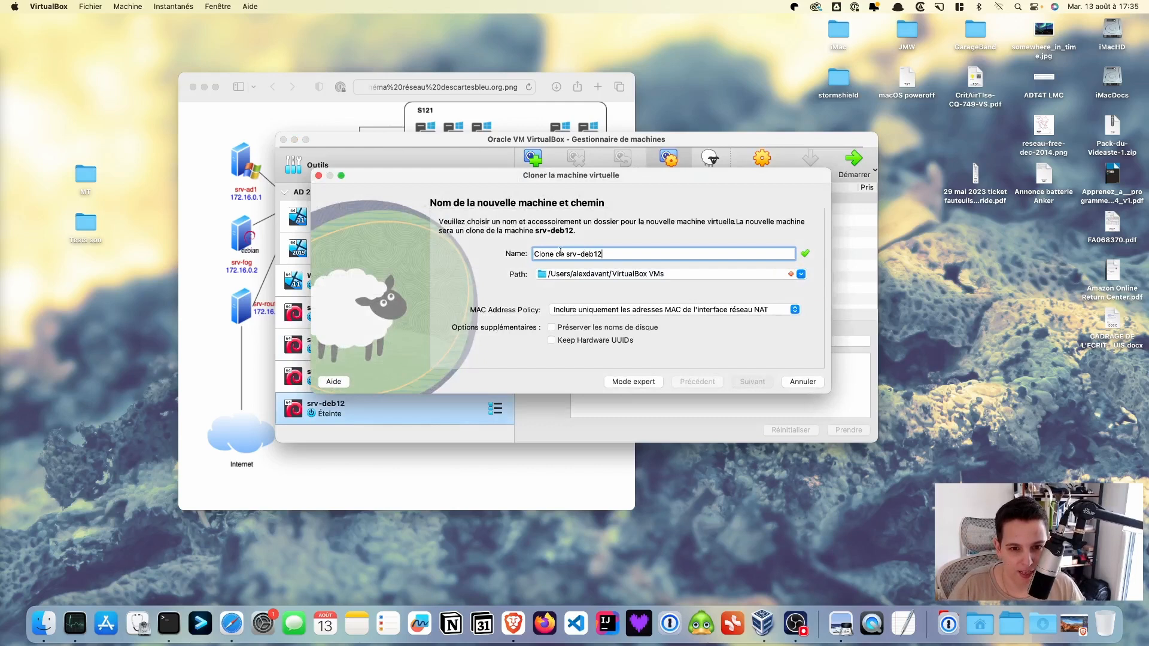
pyautogui.moveTo(566, 254)
pyautogui.mouseDown()
pyautogui.moveTo(531, 254)
pyautogui.moveTo(584, 254)
pyautogui.mouseUp()
pyautogui.press('BackSpace')
pyautogui.write('fog')
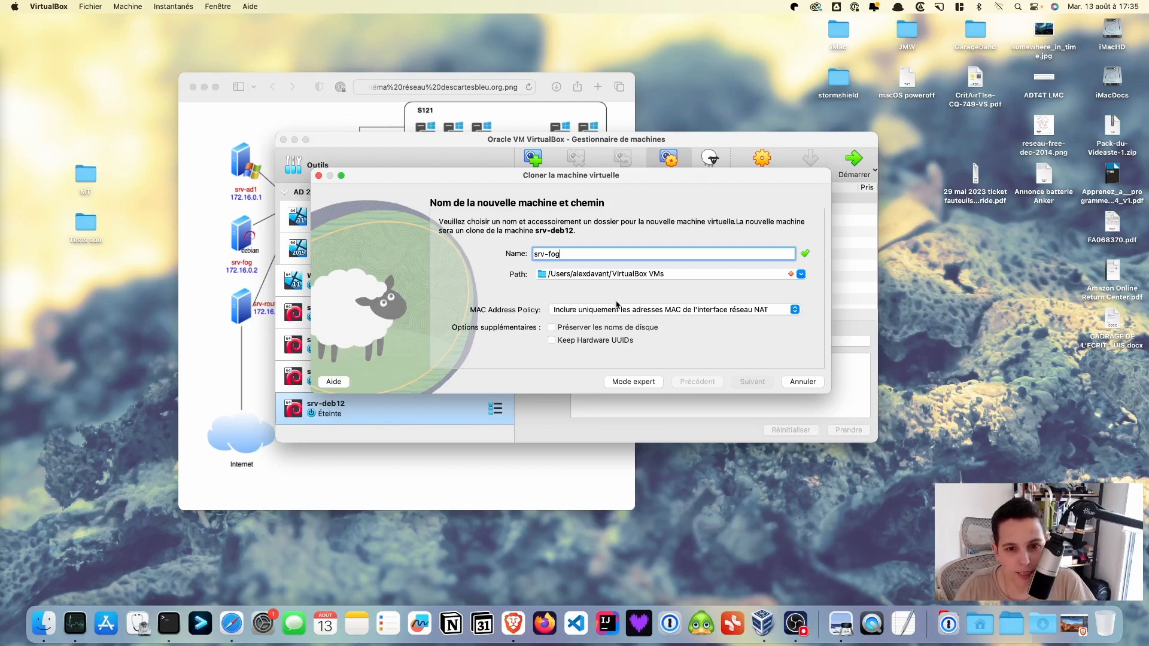
pyautogui.click(620, 310)
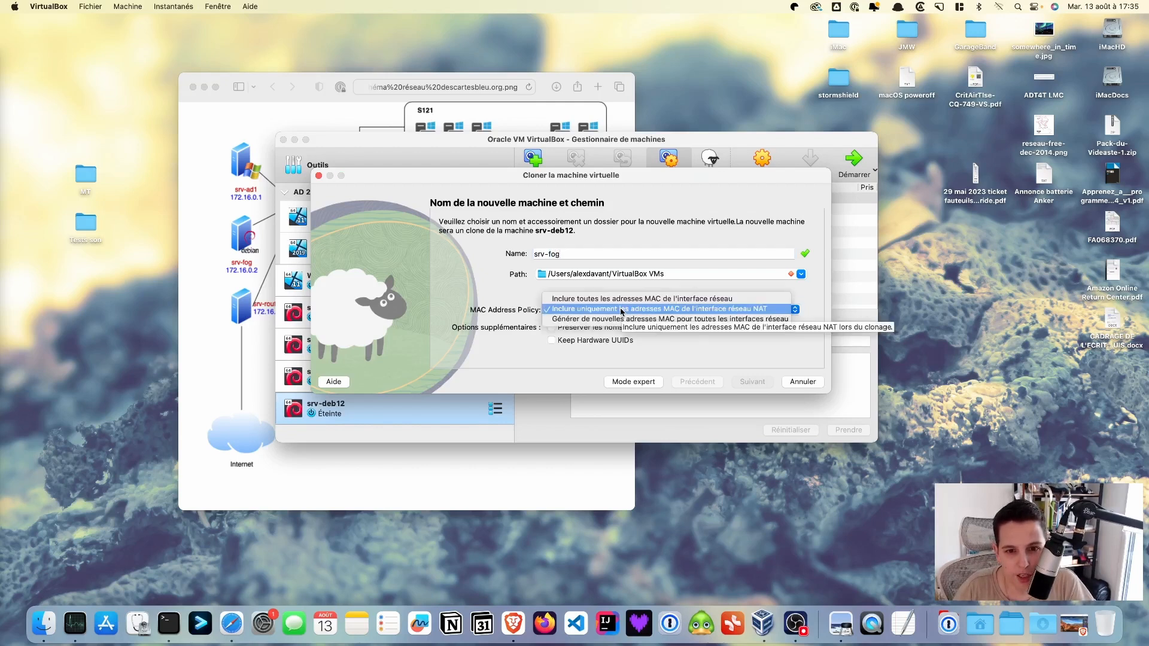
pyautogui.click(622, 320)
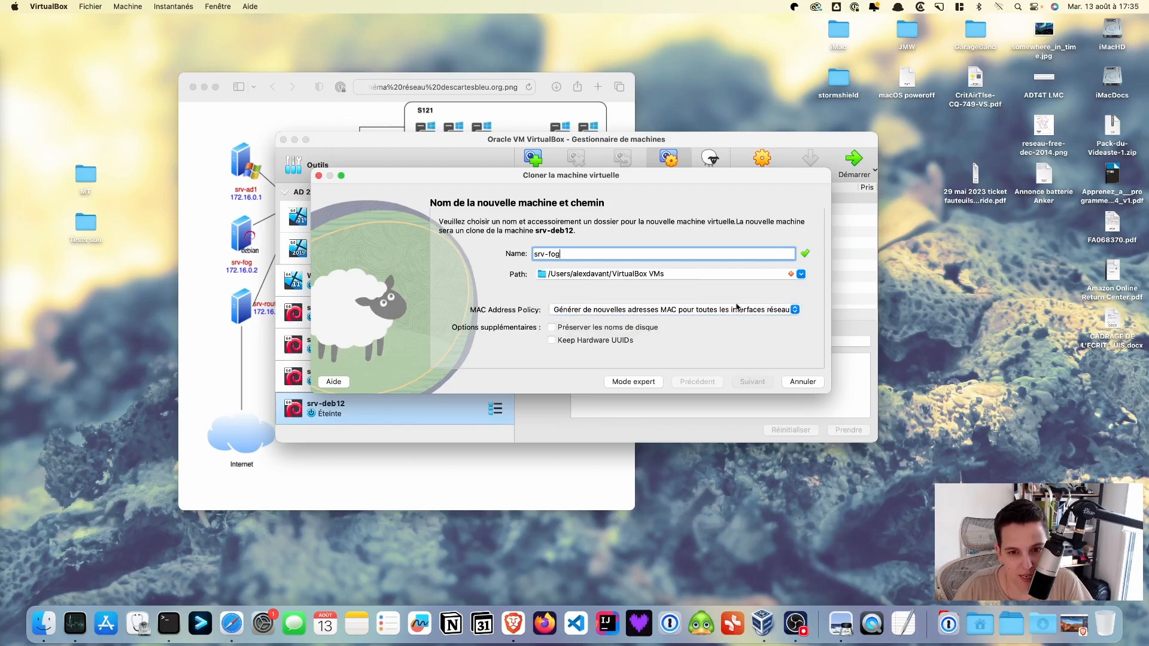
# Step: Store the clone in the VMs folder on the SIO drive and create it as a full clone
pyautogui.click(800, 274)
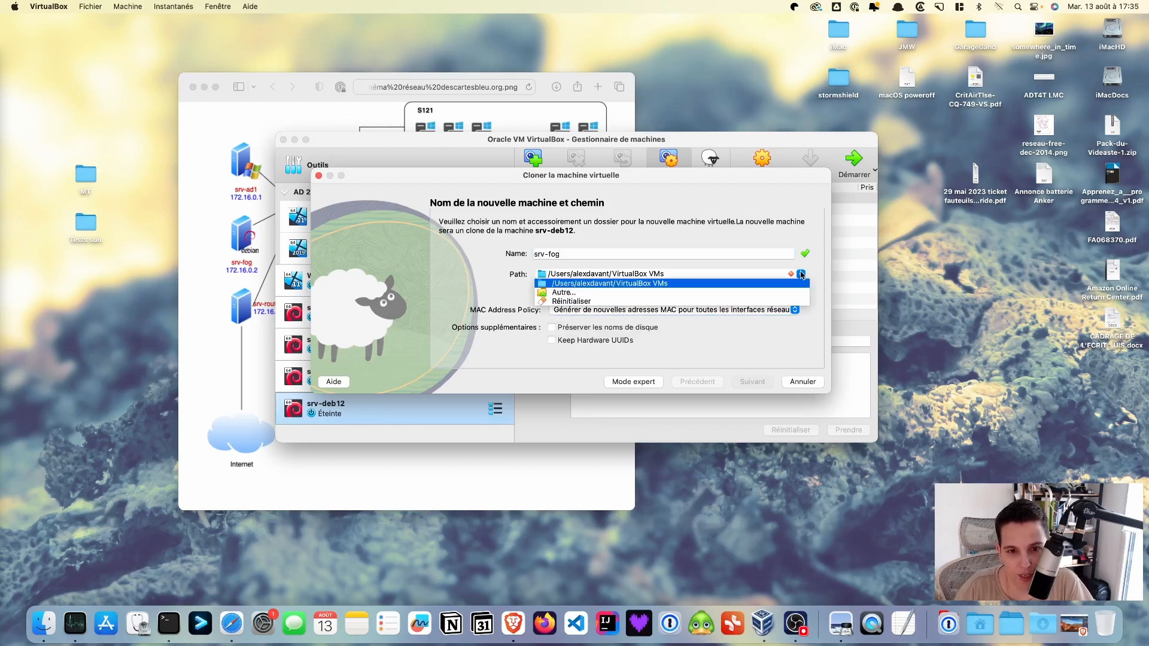
pyautogui.click(577, 297)
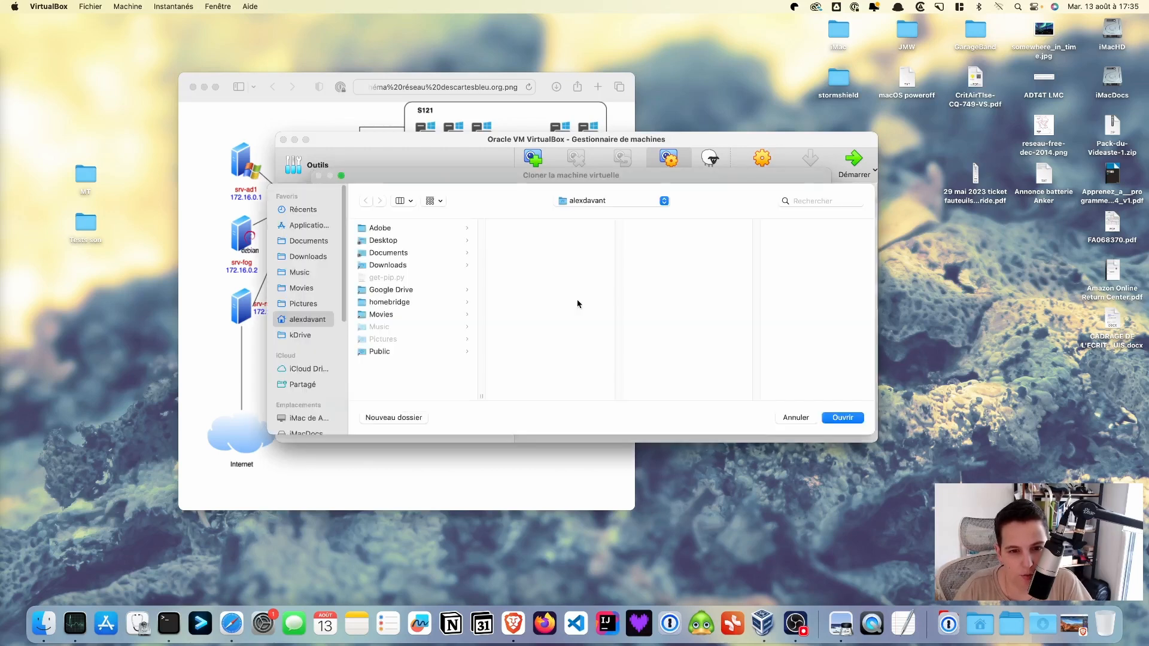
pyautogui.scroll(-3, 298, 384)
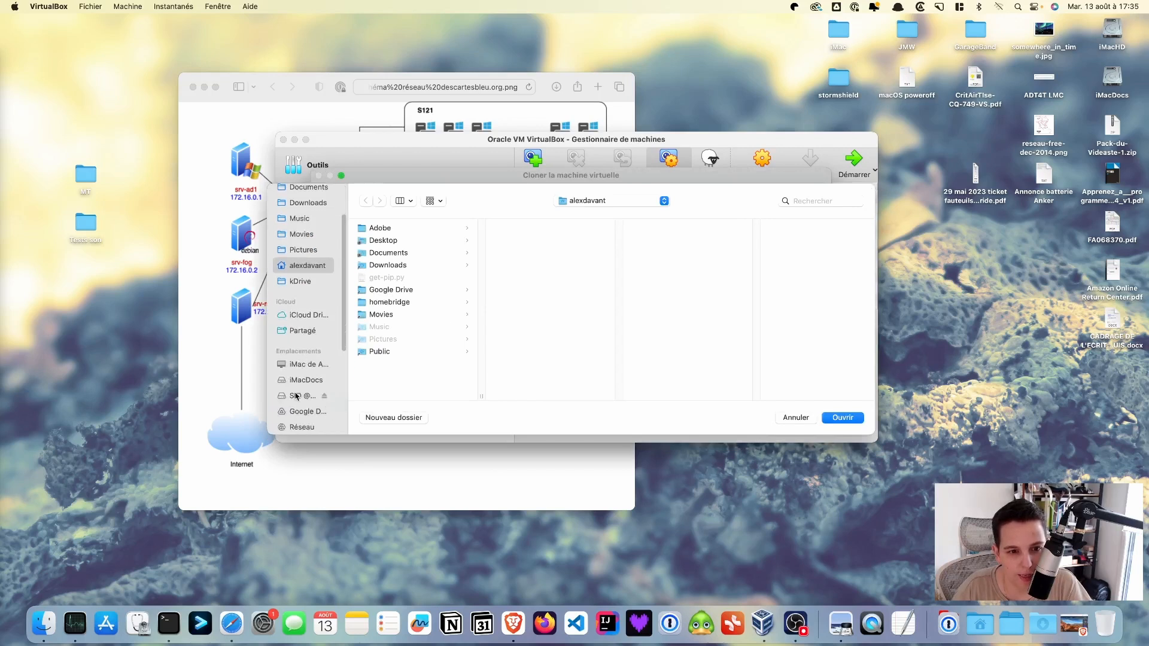
pyautogui.click(298, 396)
pyautogui.click(366, 353)
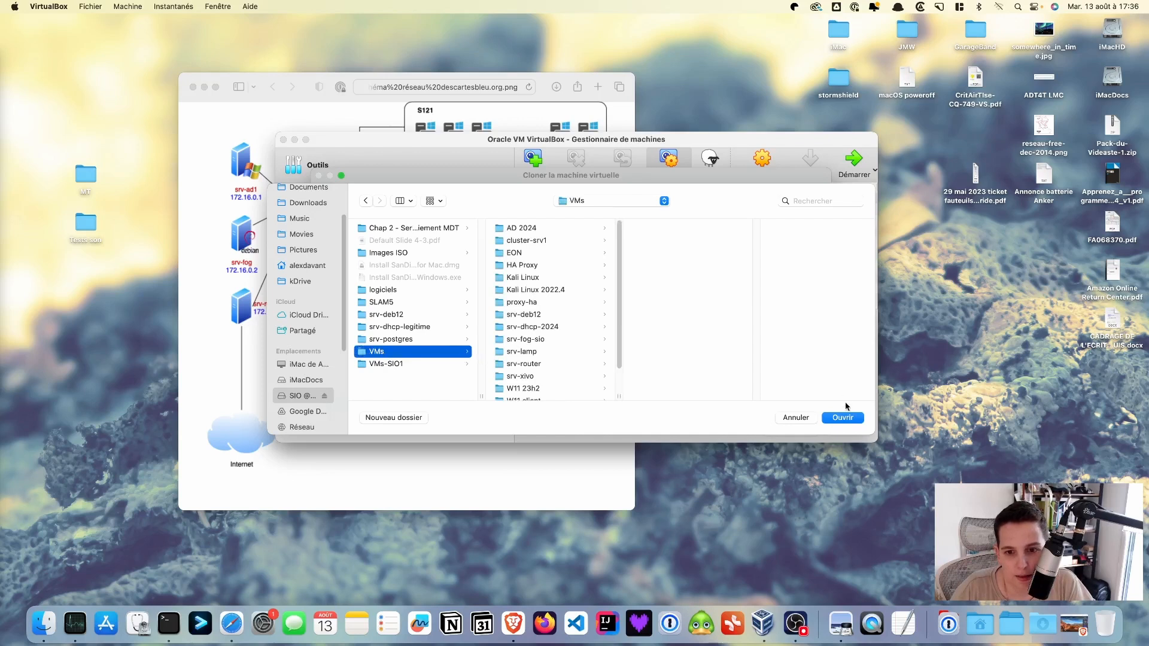
pyautogui.click(847, 418)
pyautogui.click(752, 382)
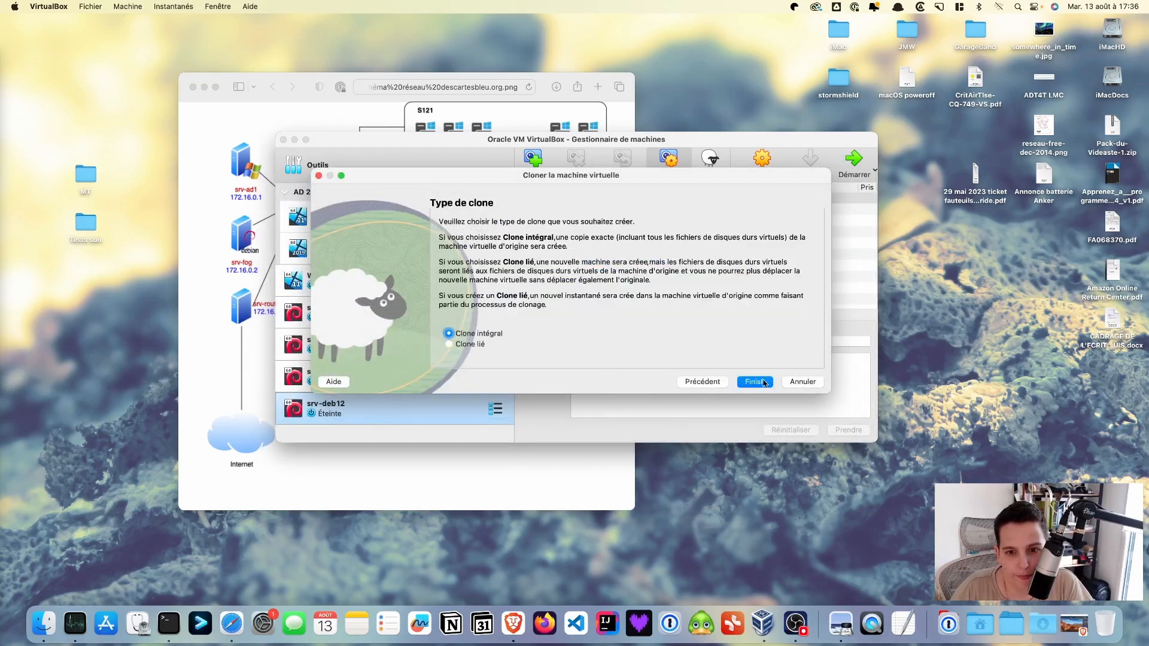
pyautogui.click(755, 382)
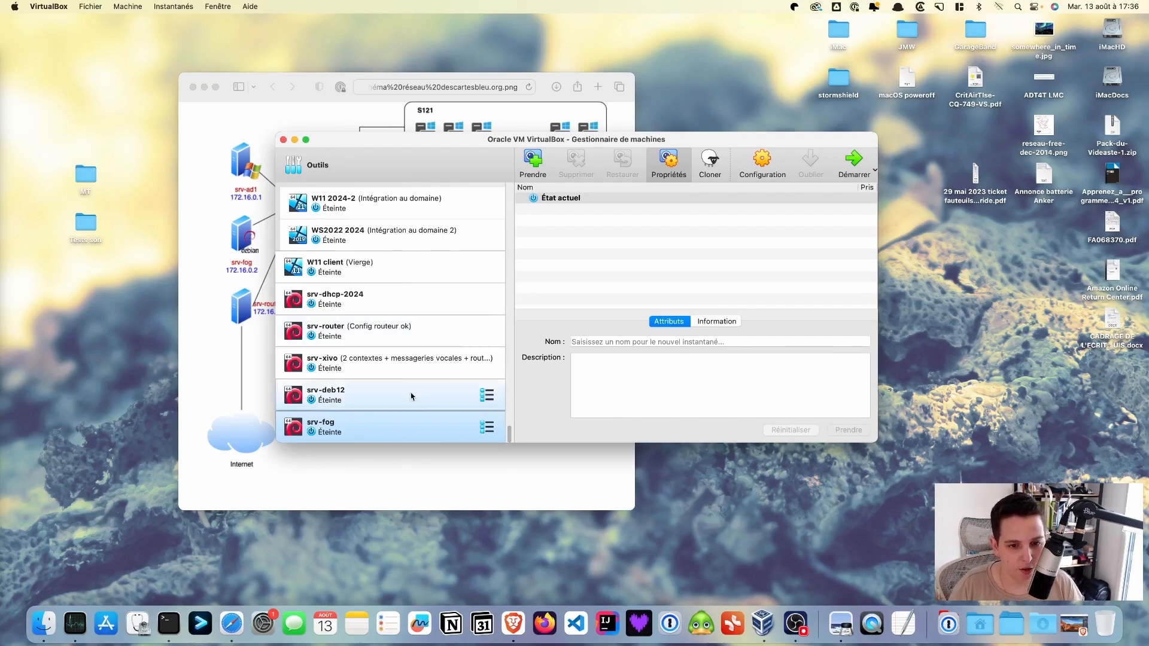
# Step: Examine the planned place and IP address of srv-fog in the network diagram, then return to the virtual machine list
pyautogui.moveTo(403, 142); pyautogui.dragTo(469, 250)
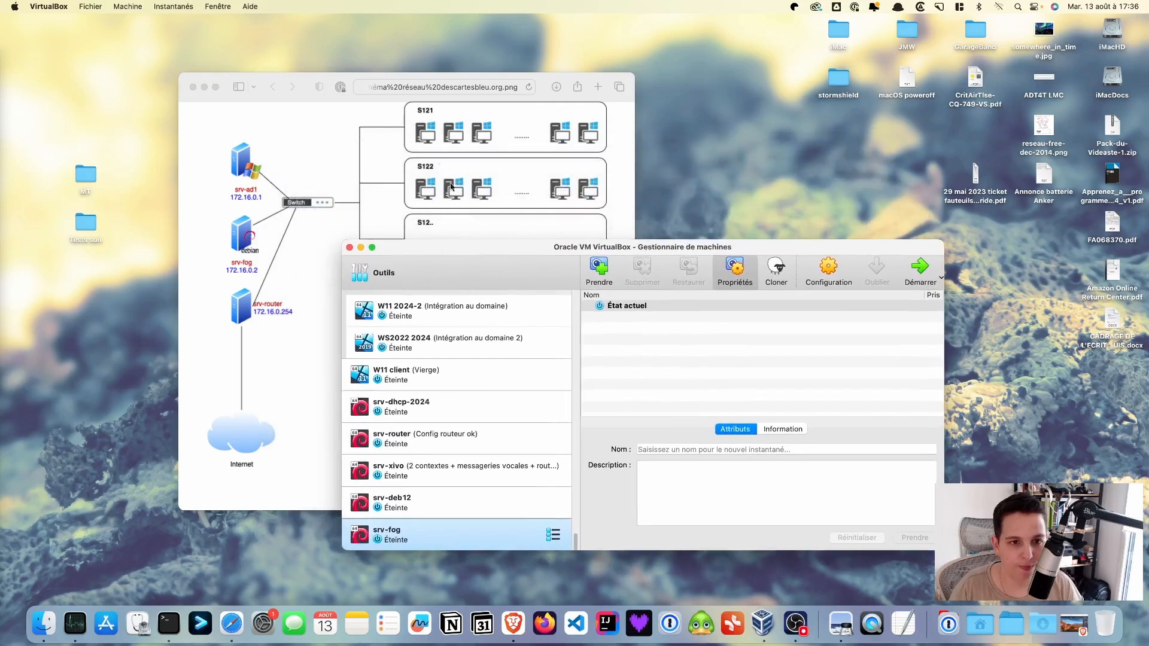
pyautogui.click(327, 99)
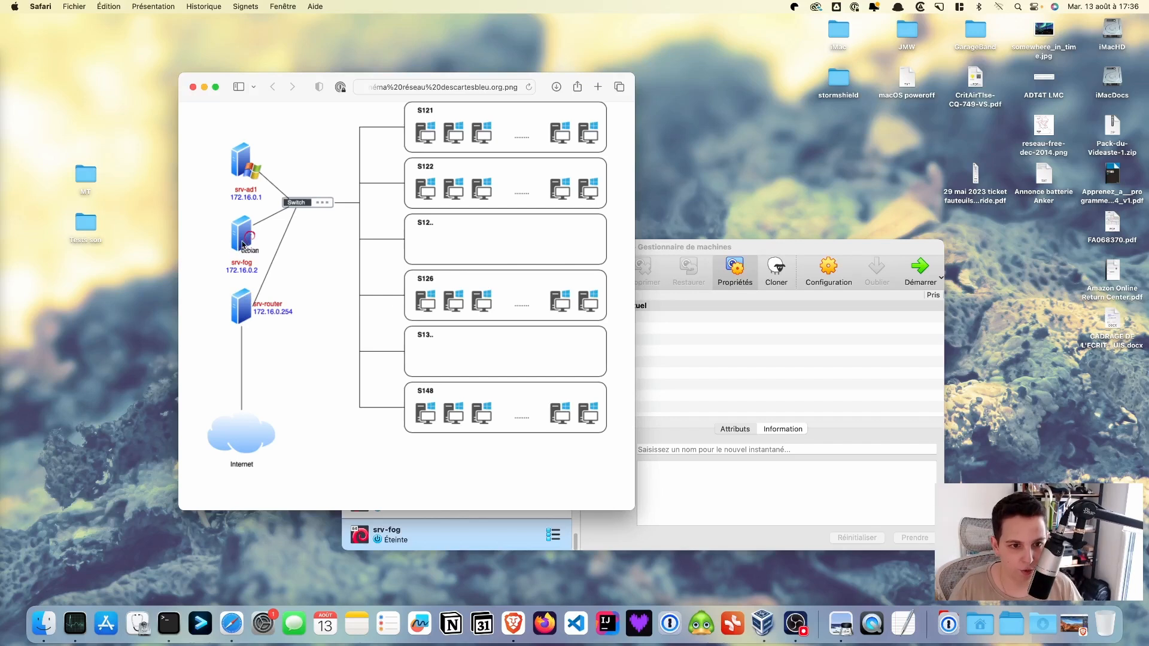
pyautogui.click(774, 242)
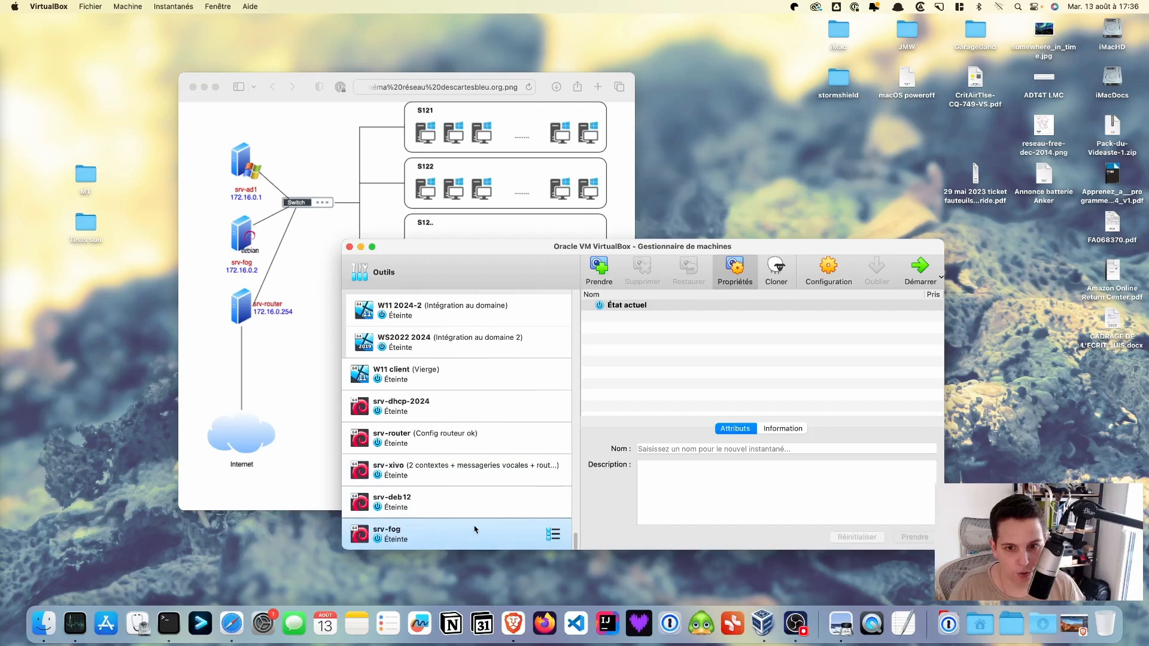
# Step: Set network adapter 1 of srv-fog to internal network mode (Réseau interne)
pyautogui.click(827, 274)
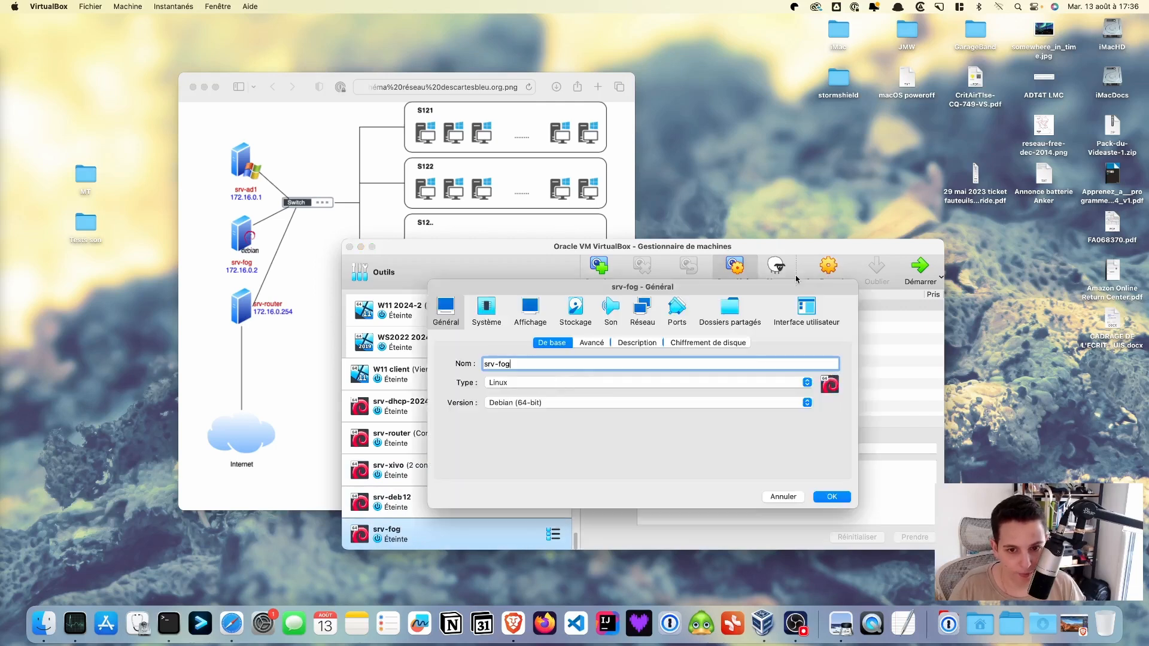
pyautogui.click(642, 309)
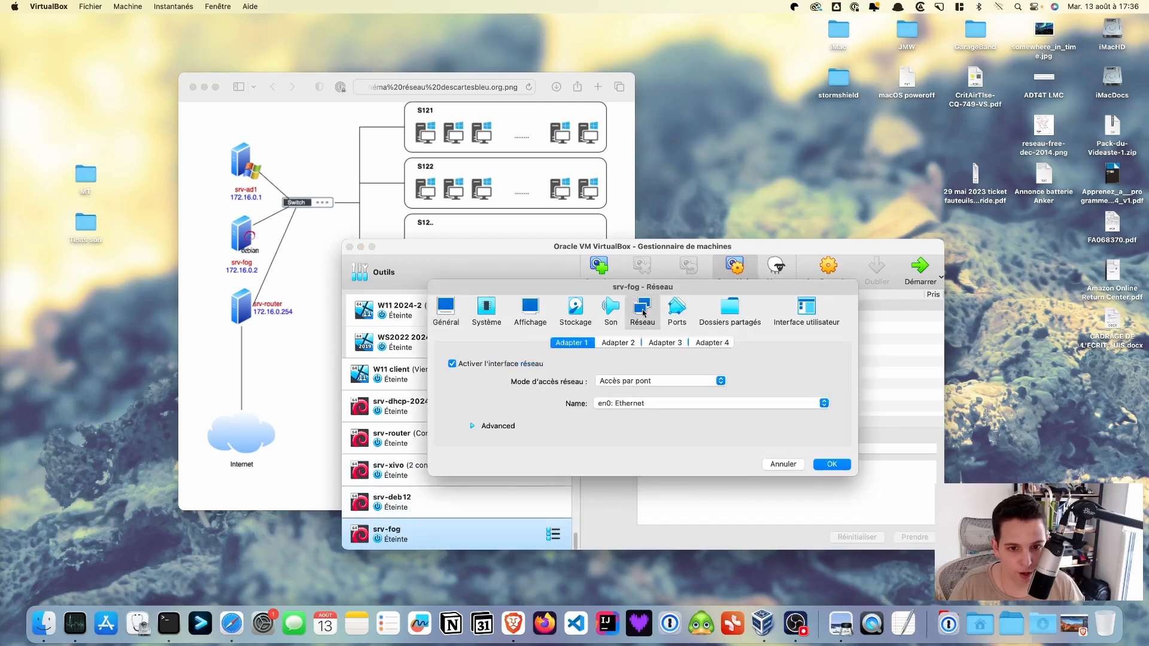
pyautogui.click(637, 383)
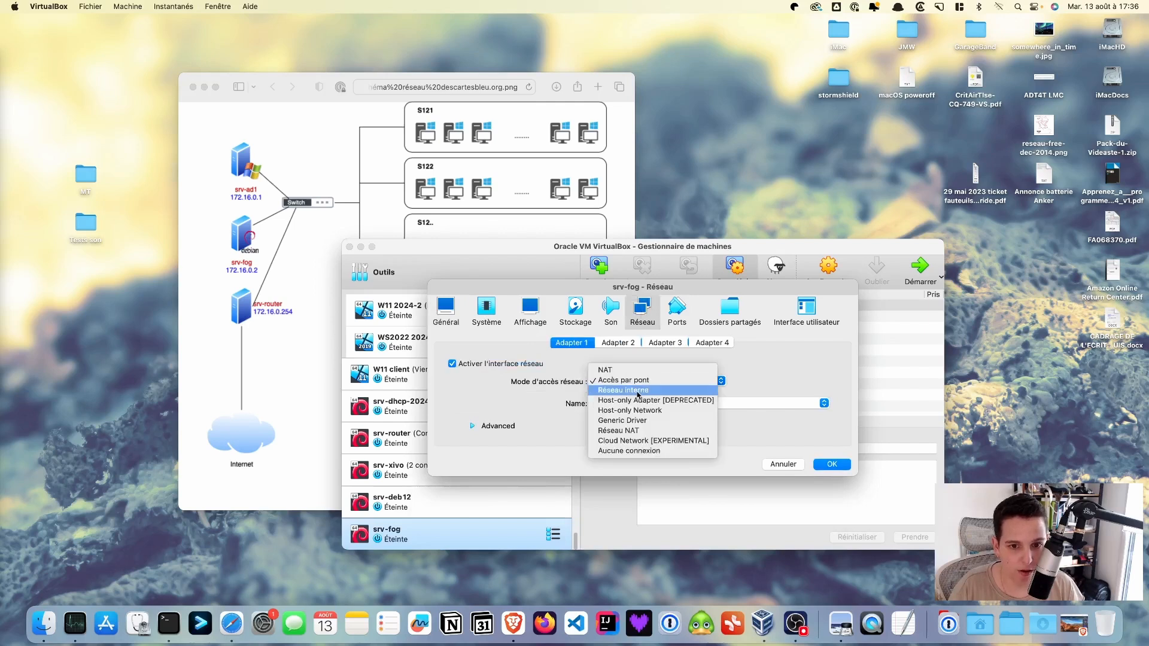
pyautogui.click(638, 390)
pyautogui.click(830, 465)
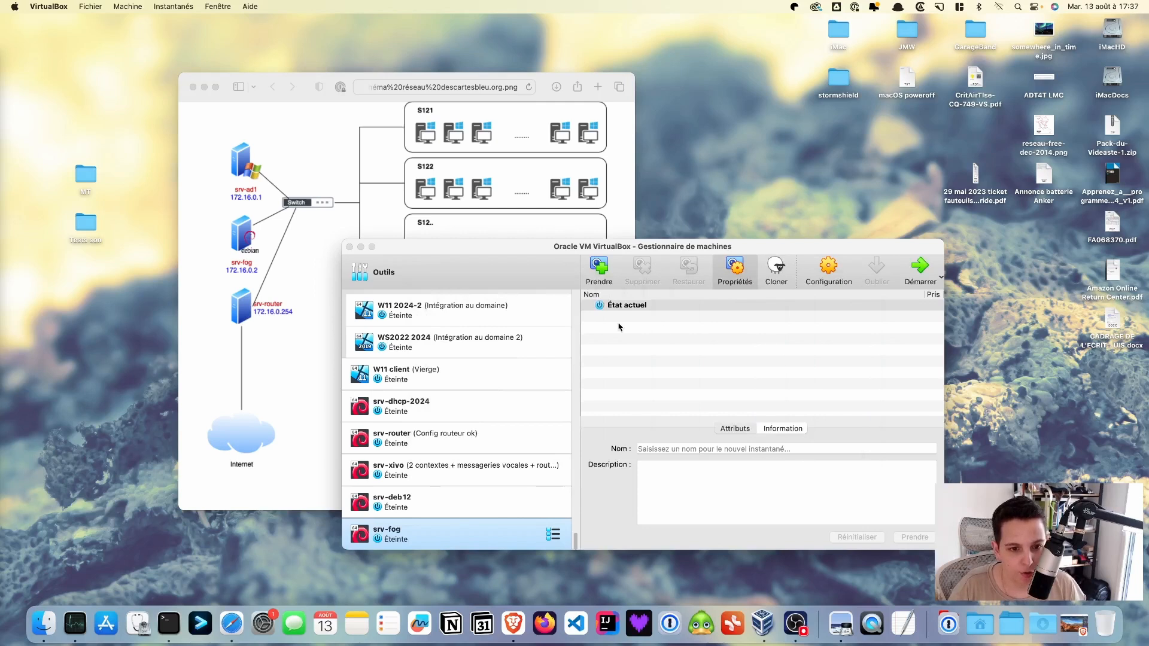
# Step: Check the network access modes of adapters 1 and 2 on srv-router
pyautogui.click(471, 433)
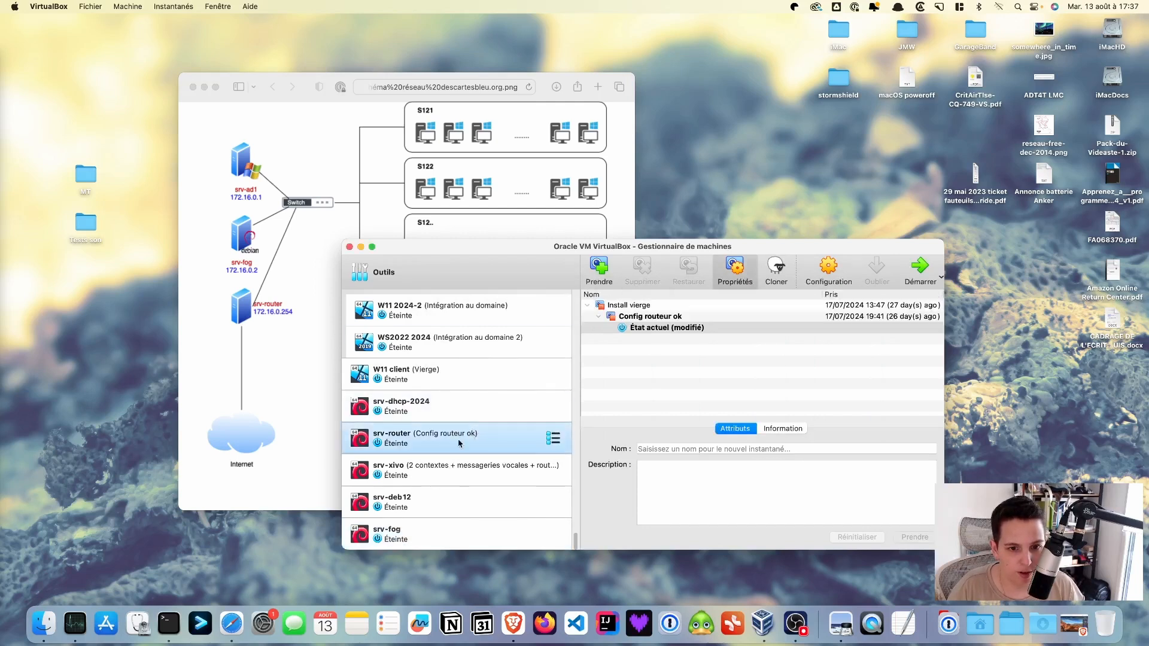
pyautogui.click(826, 266)
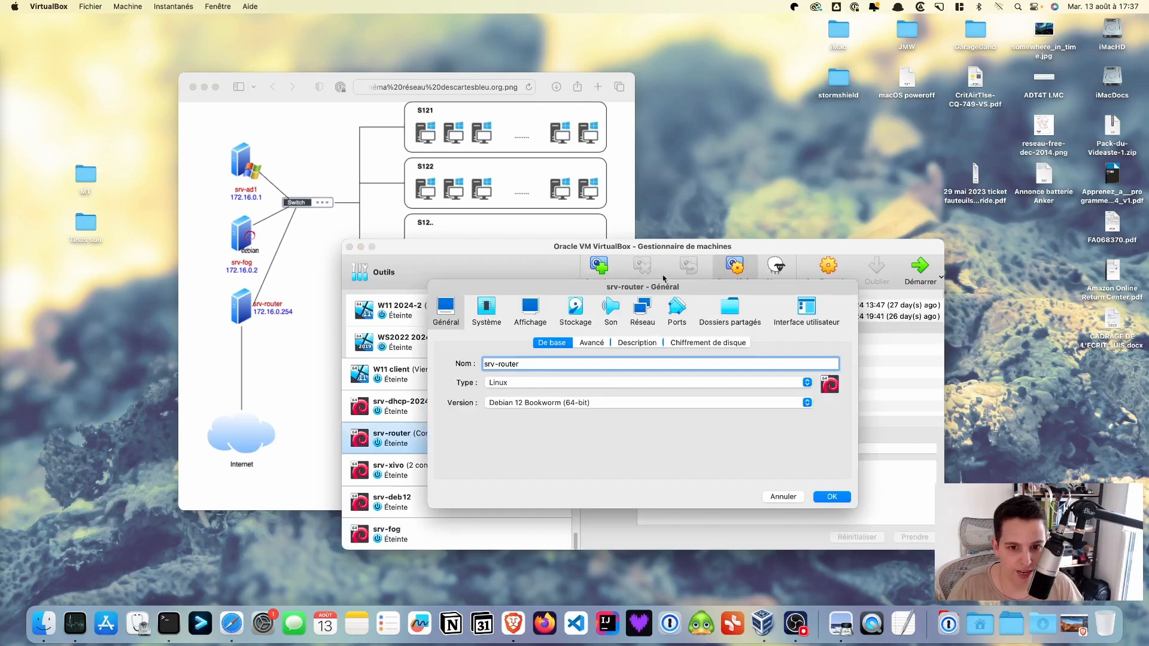
pyautogui.click(644, 316)
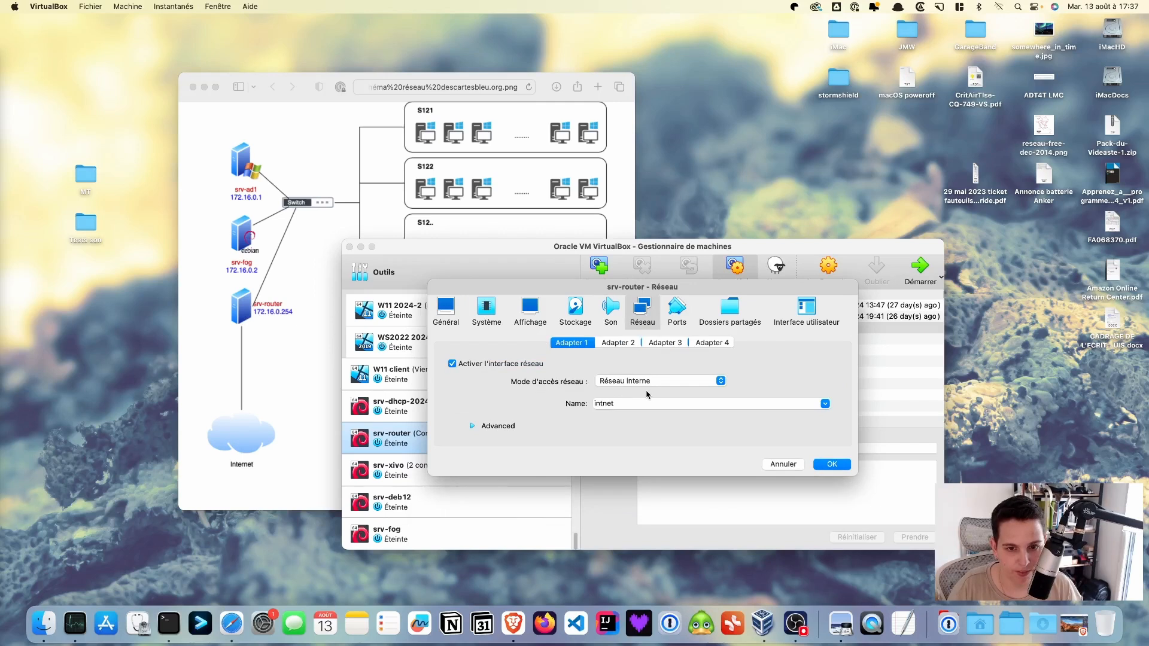
pyautogui.click(617, 344)
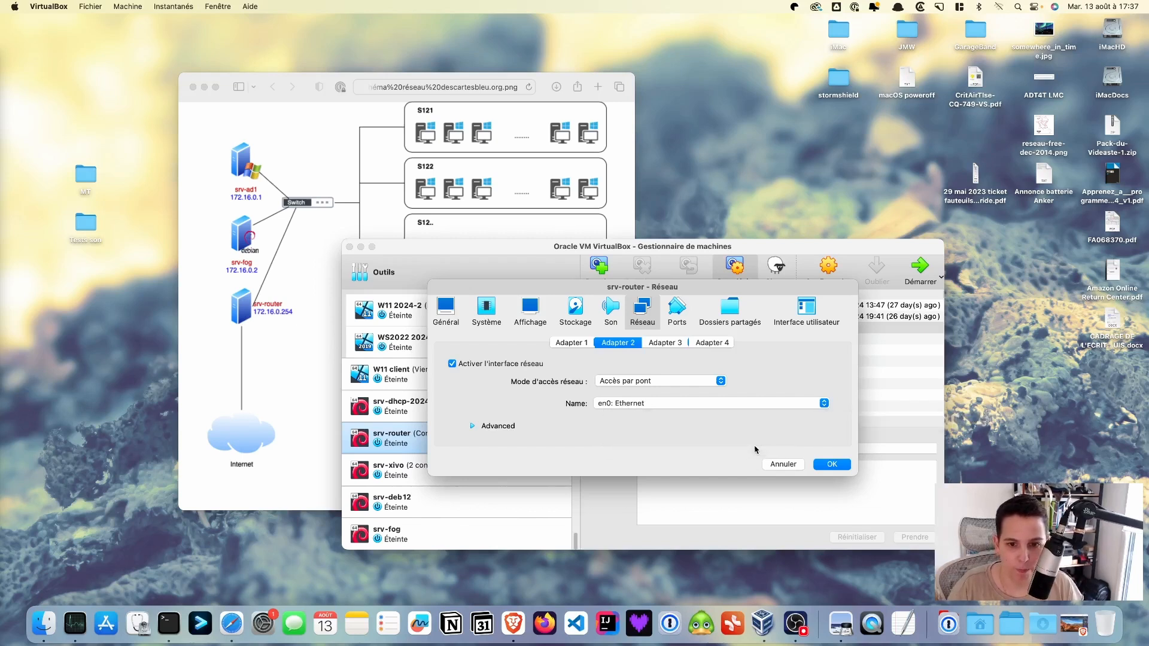
pyautogui.click(832, 464)
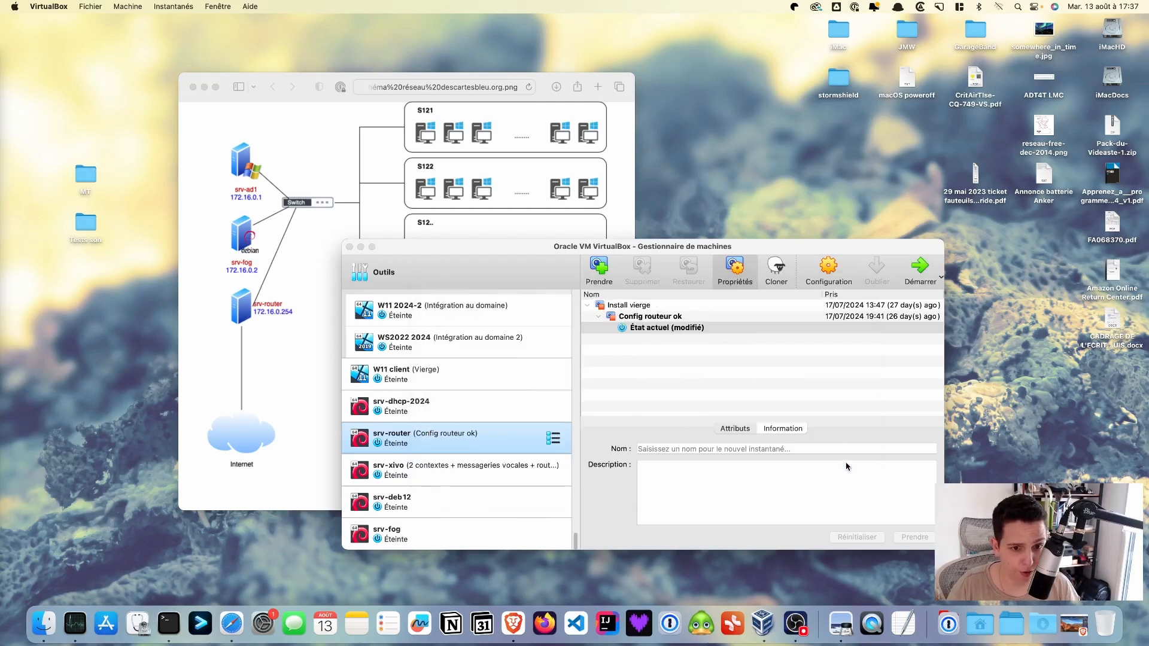
# Step: Start the srv-router and srv-fog virtual machines
pyautogui.click(920, 268)
pyautogui.click(411, 538)
pyautogui.doubleClick(411, 537)
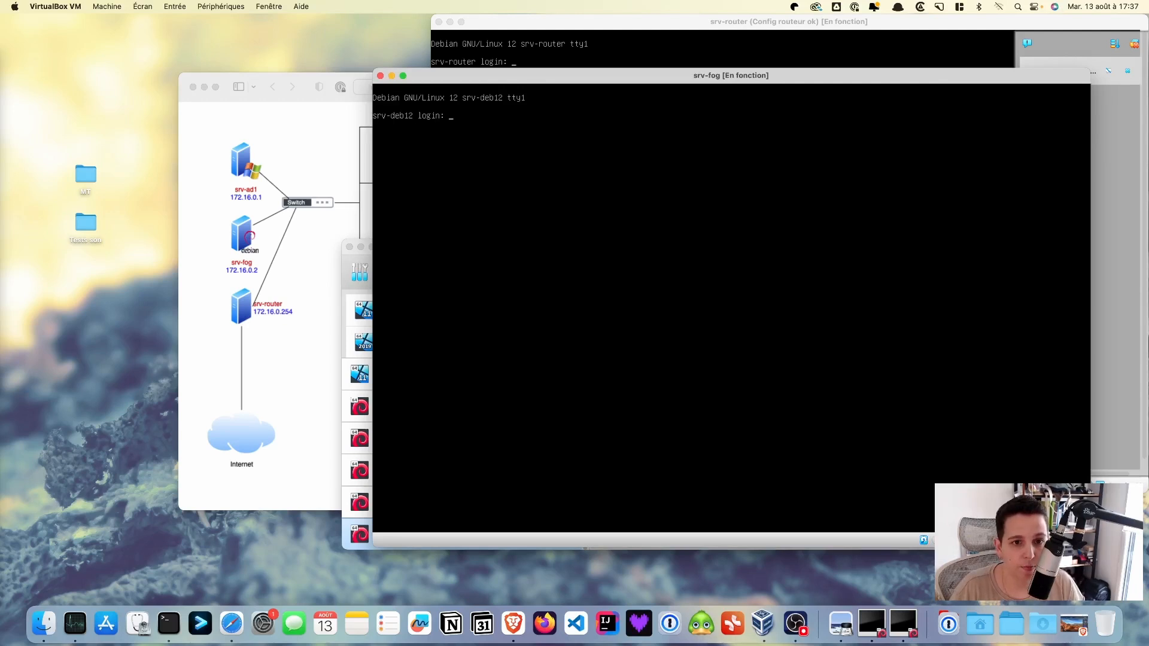
# Step: Log in to srv-fog as btssio with the account password and switch to root with su -, entering the root password
pyautogui.write('btssio')
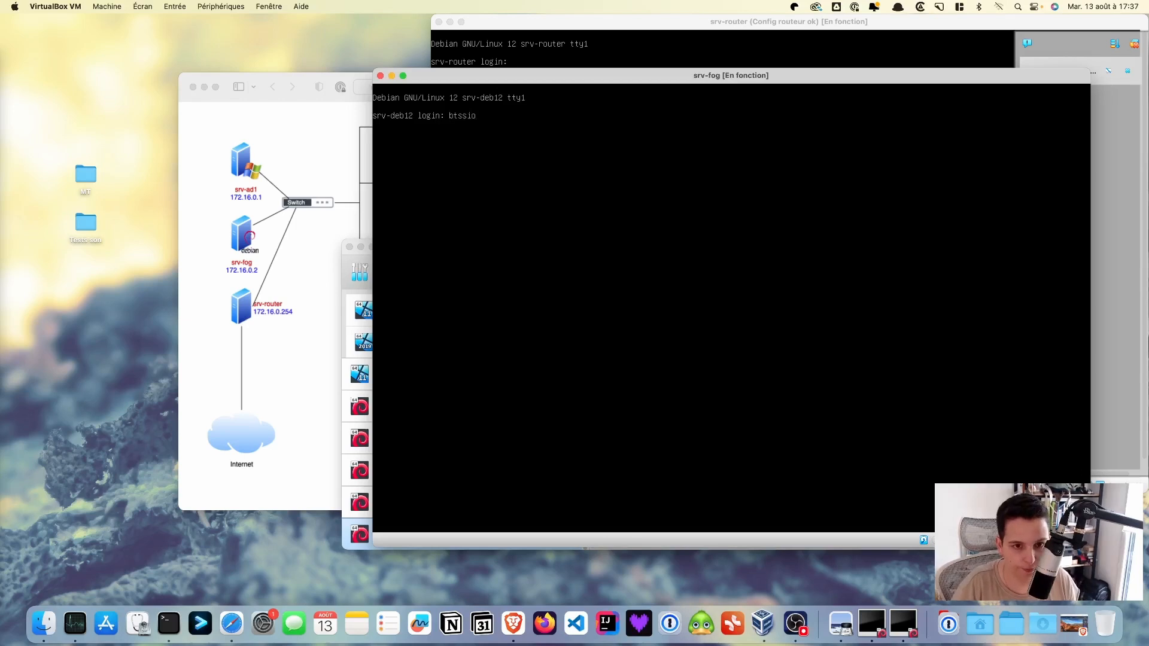
pyautogui.press('Return')
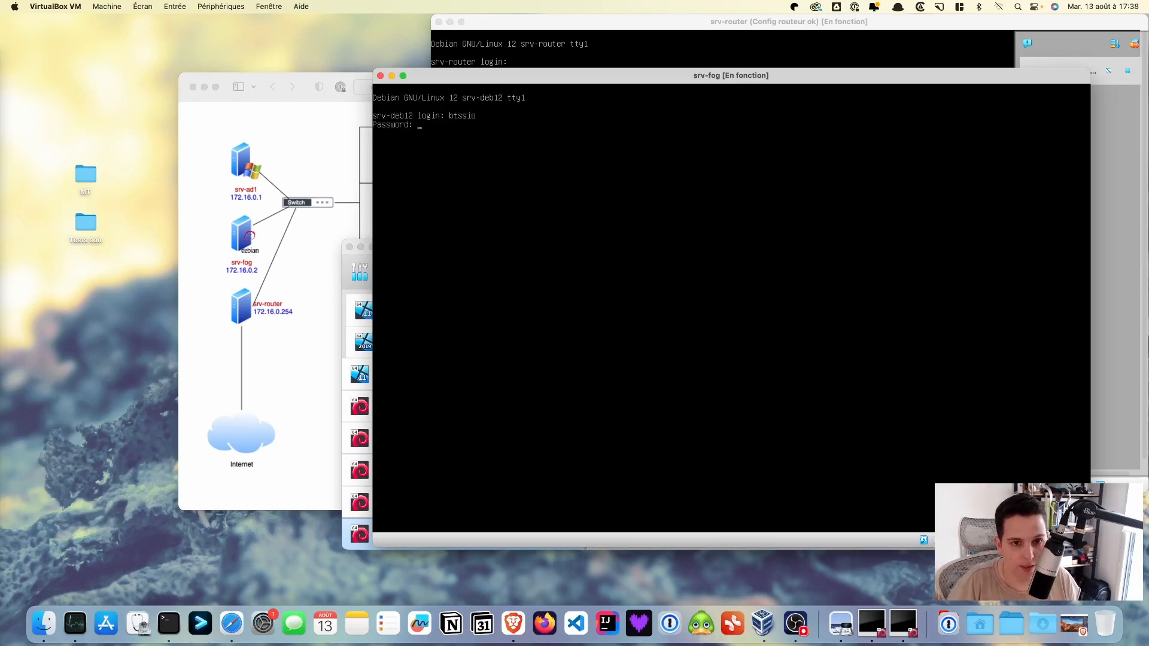
pyautogui.press('Return')
pyautogui.write('s')
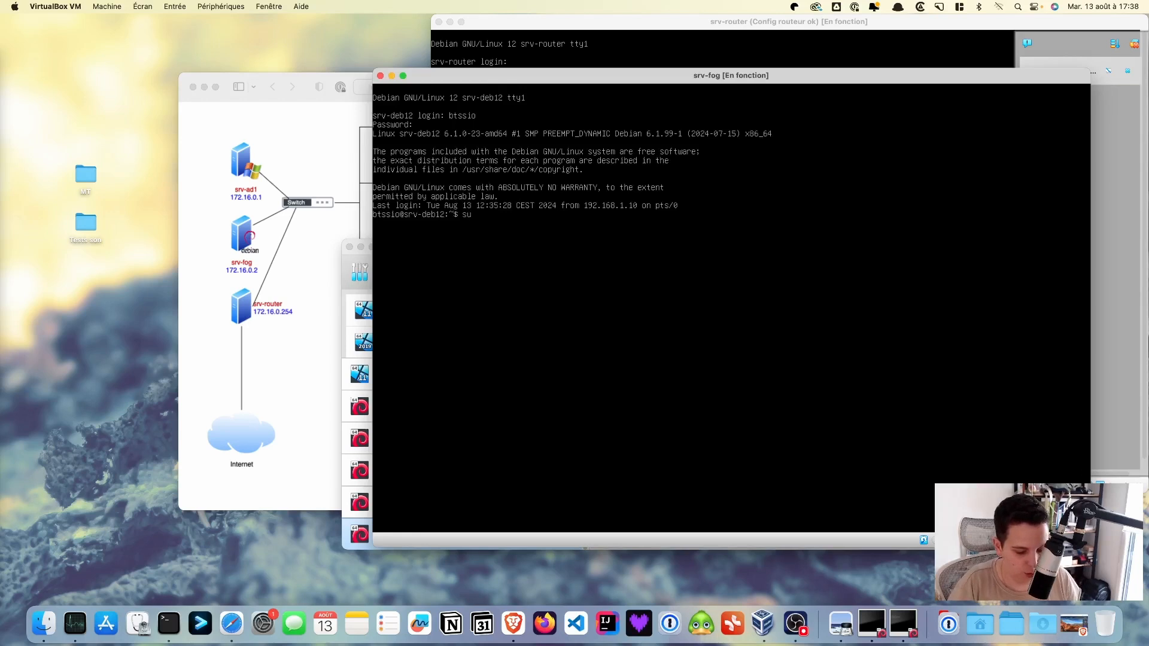
pyautogui.press('Return')
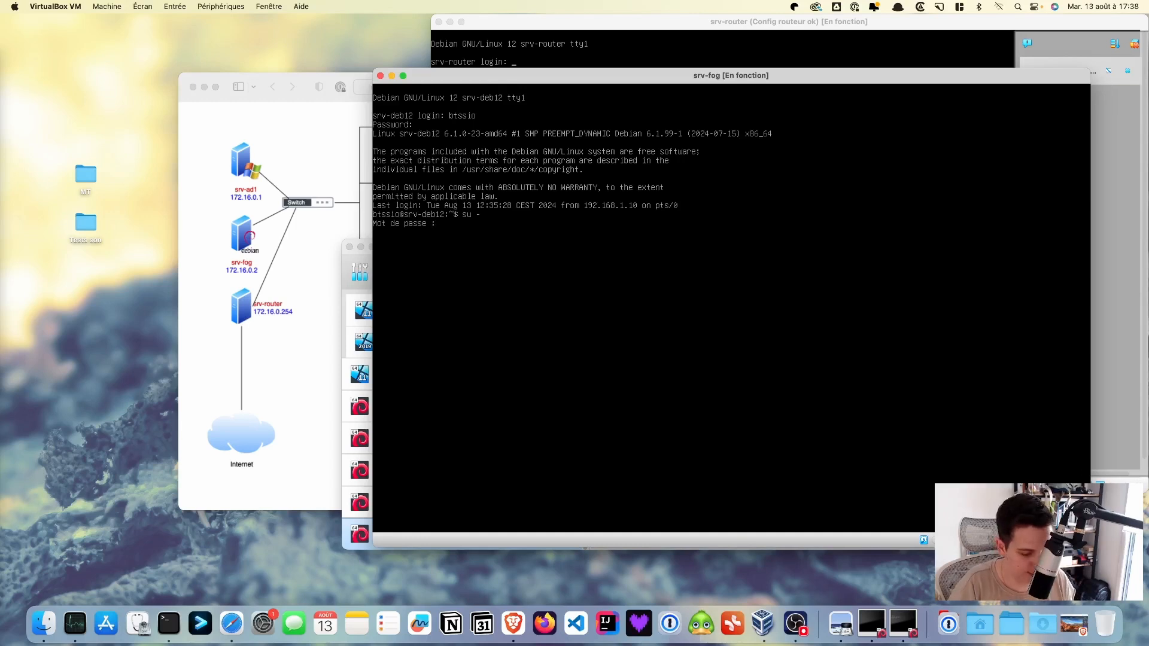
pyautogui.press('Return')
# Step: Edit /etc/hostname with nano so the machine's hostname is srv-fog, and save the file
pyautogui.write('nano')
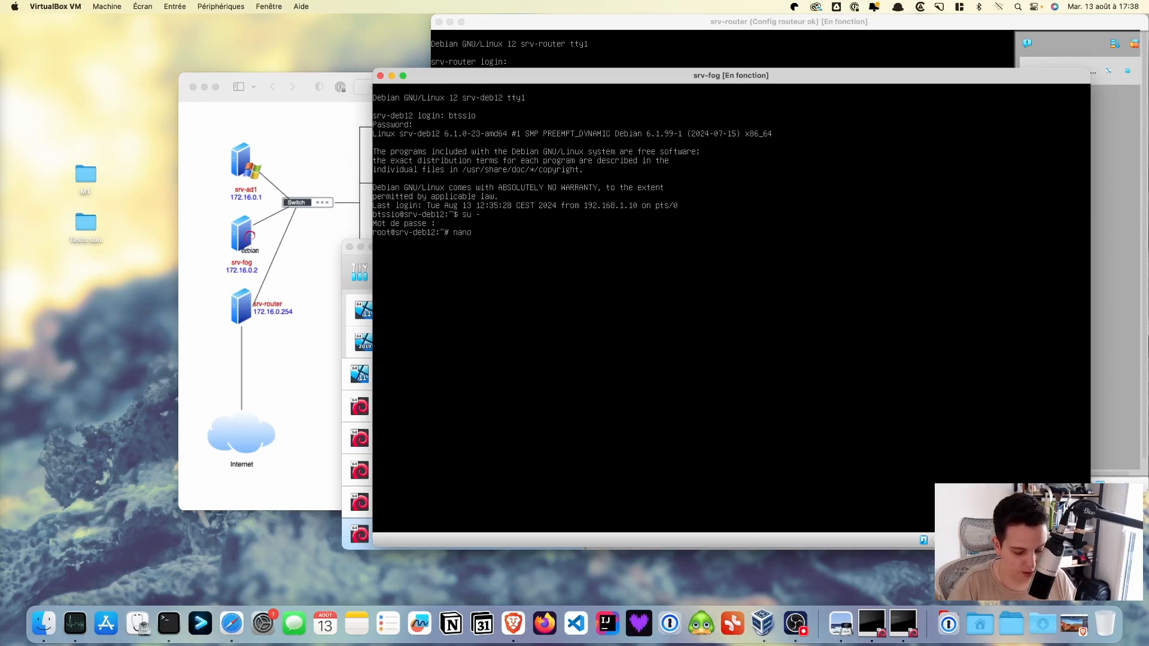
pyautogui.write(' /etc/')
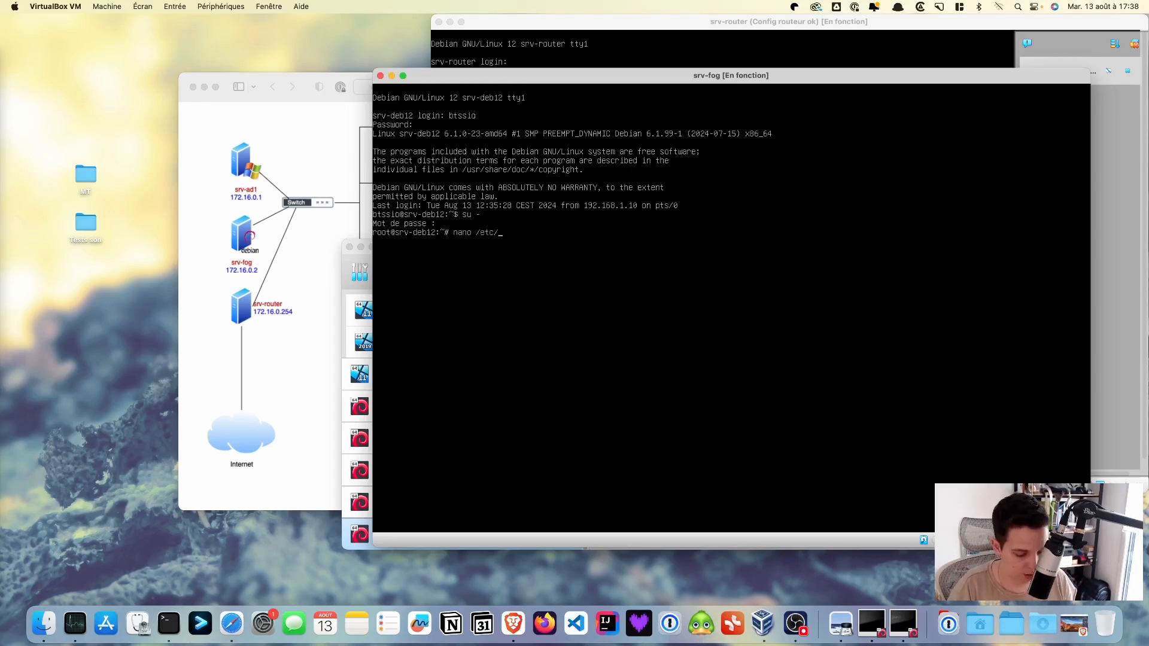
pyautogui.write('hostname')
pyautogui.press('Return')
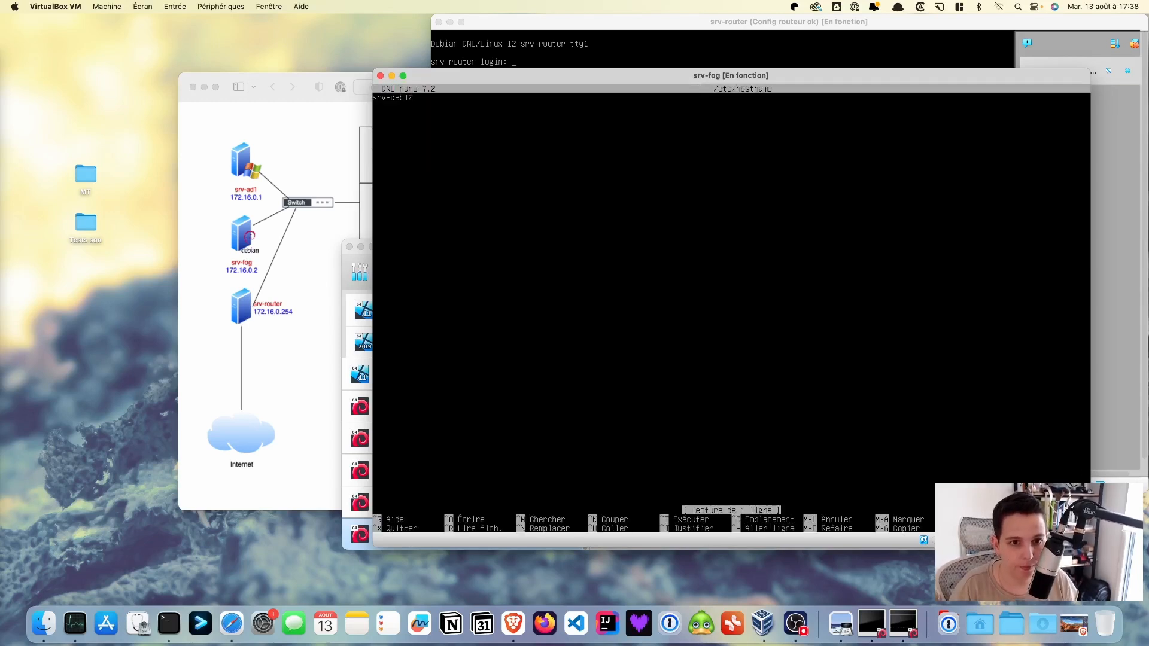
pyautogui.press('BackSpace')
pyautogui.press('BackSpace')
pyautogui.press('BackSpace')
pyautogui.press('BackSpace')
pyautogui.press('BackSpace')
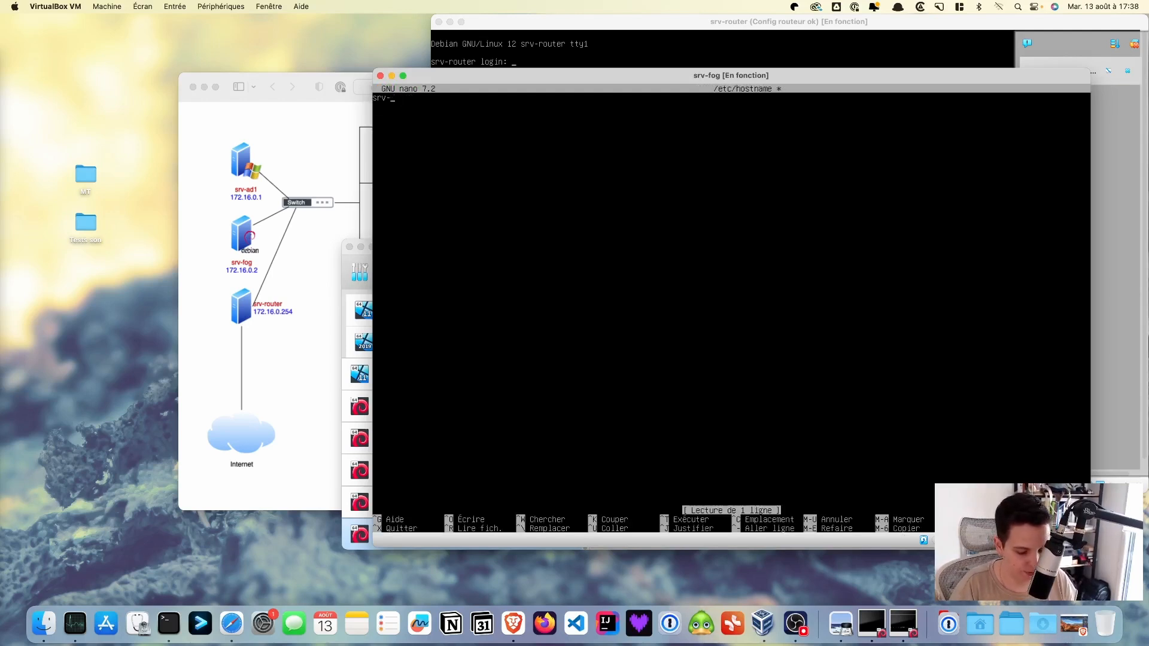
pyautogui.write('fog')
pyautogui.press('Return')
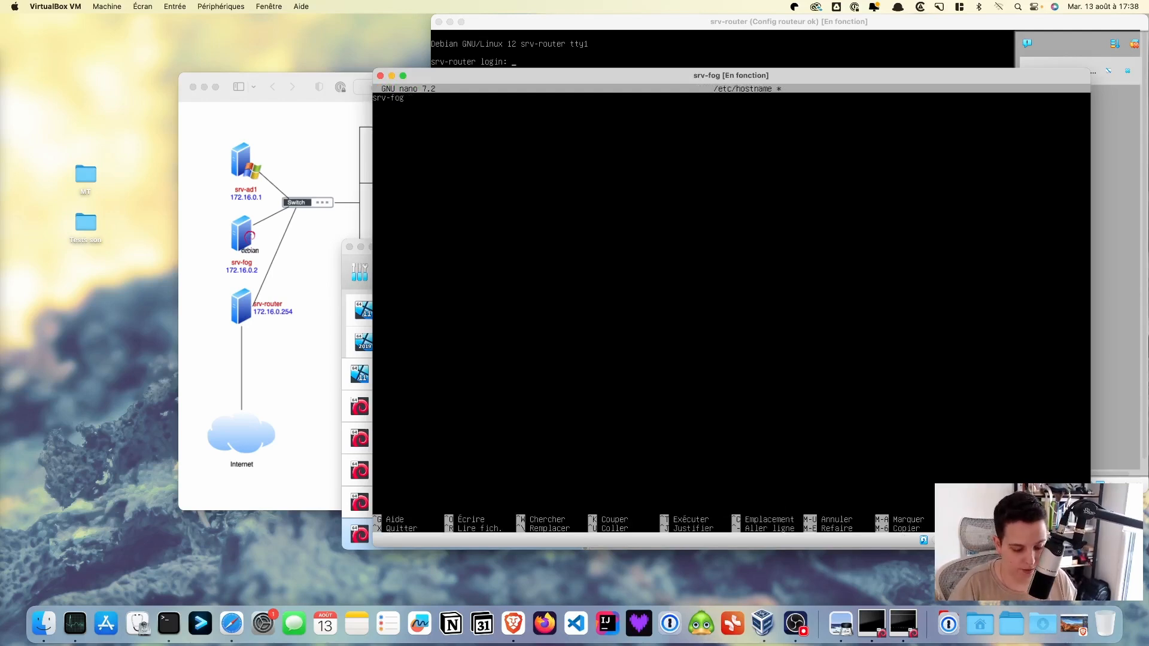
pyautogui.hotkey('ctrl', 'o')
pyautogui.press('Return')
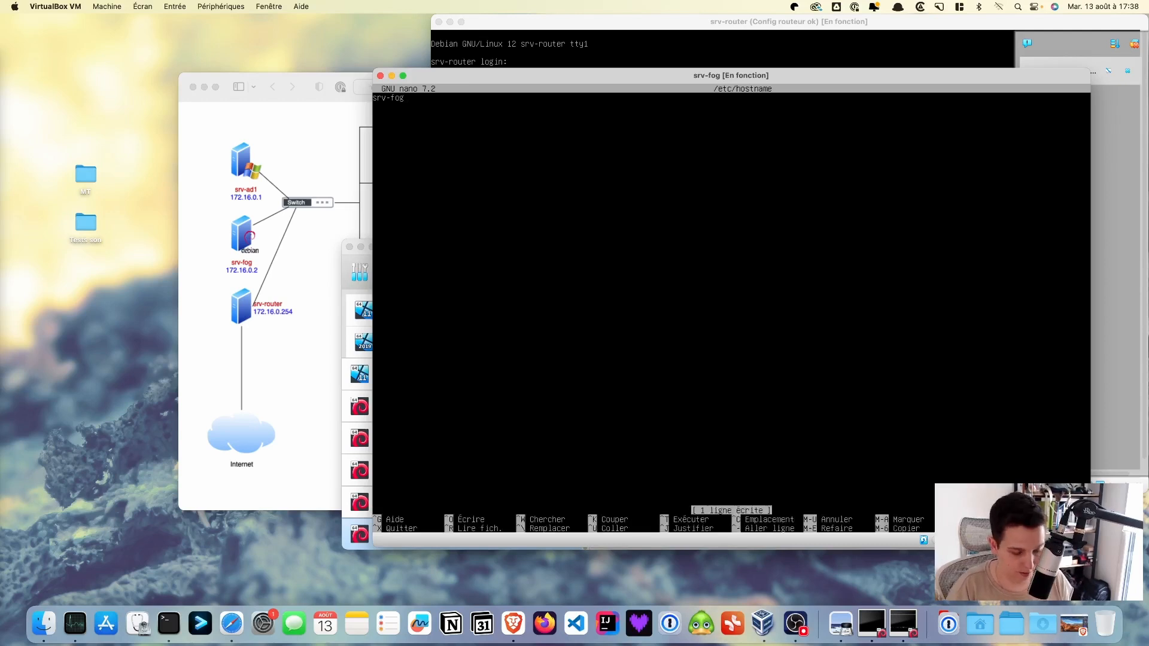
pyautogui.hotkey('ctrl', 'x')
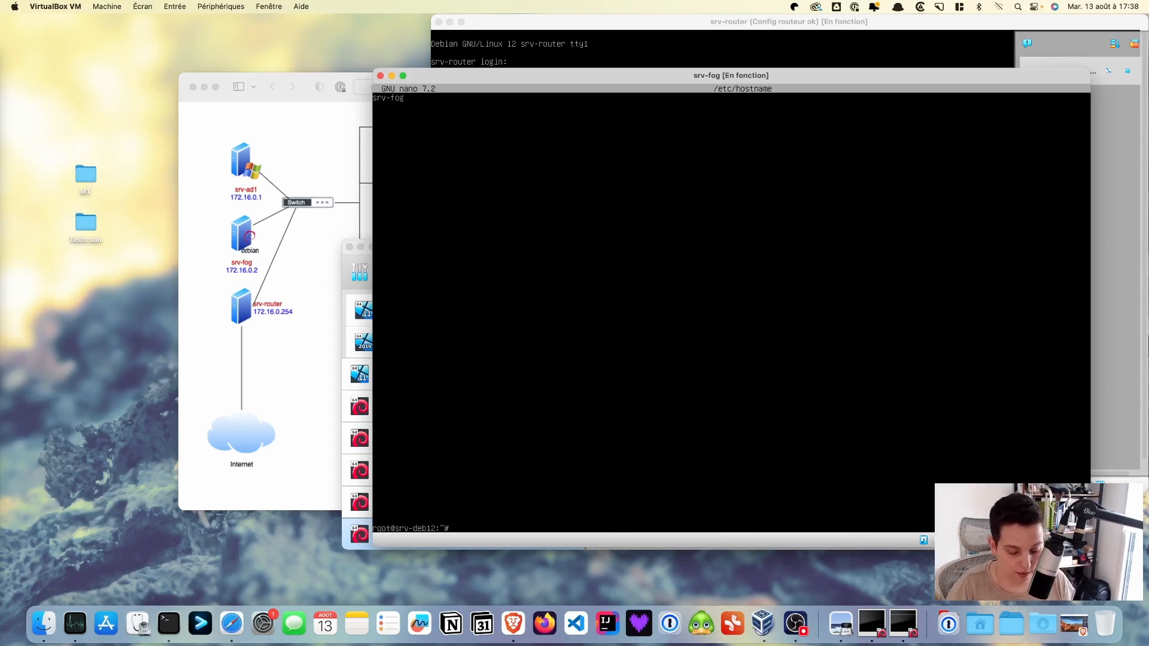
# Step: Edit /etc/hosts with nano so the 127.0.1.1 entry points to srv-fog, and save the file
pyautogui.press('Up')
pyautogui.press('BackSpace')
pyautogui.press('BackSpace')
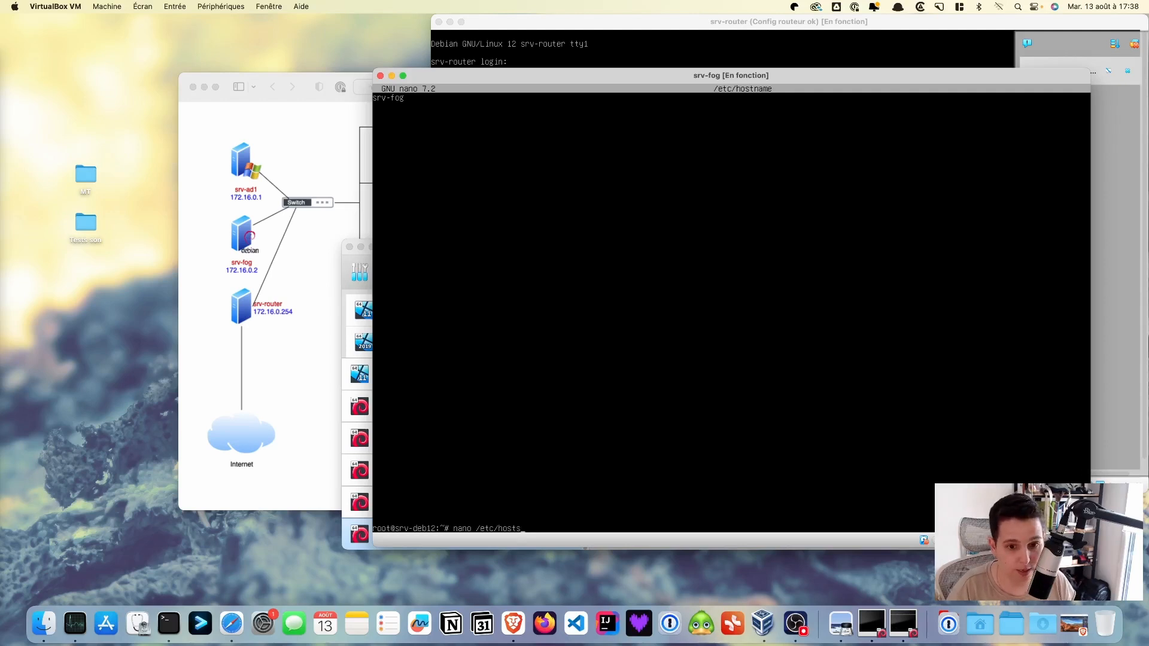
pyautogui.press('Return')
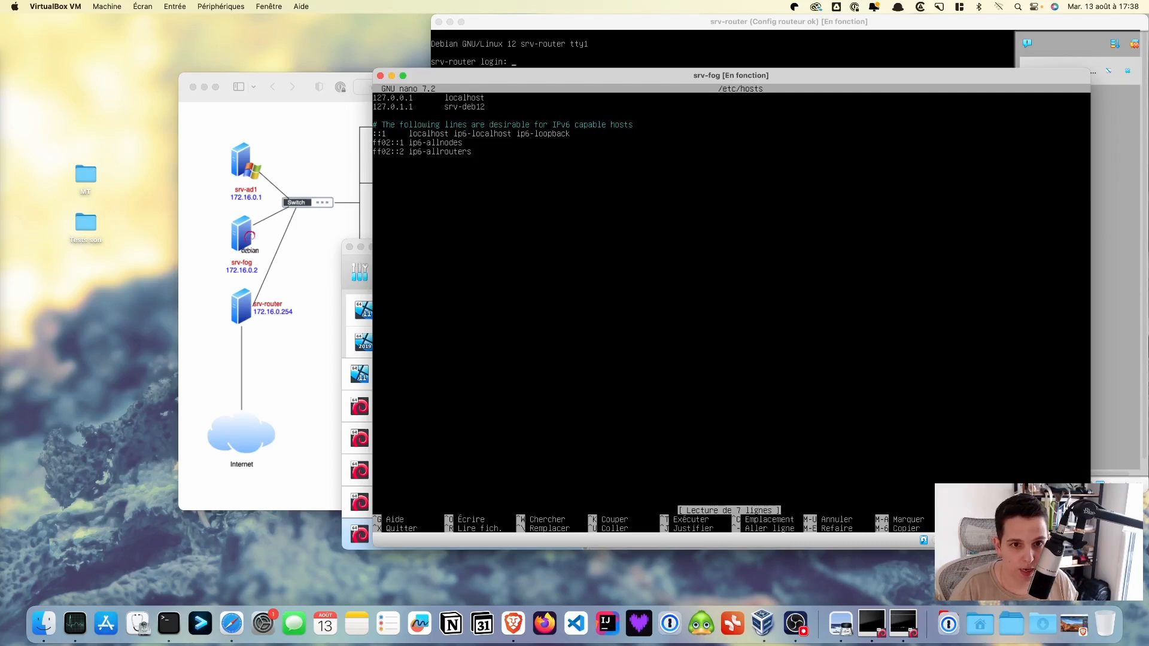
pyautogui.press('Down')
pyautogui.press('End')
pyautogui.press('BackSpace')
pyautogui.press('BackSpace')
pyautogui.press('BackSpace')
pyautogui.press('BackSpace')
pyautogui.press('BackSpace')
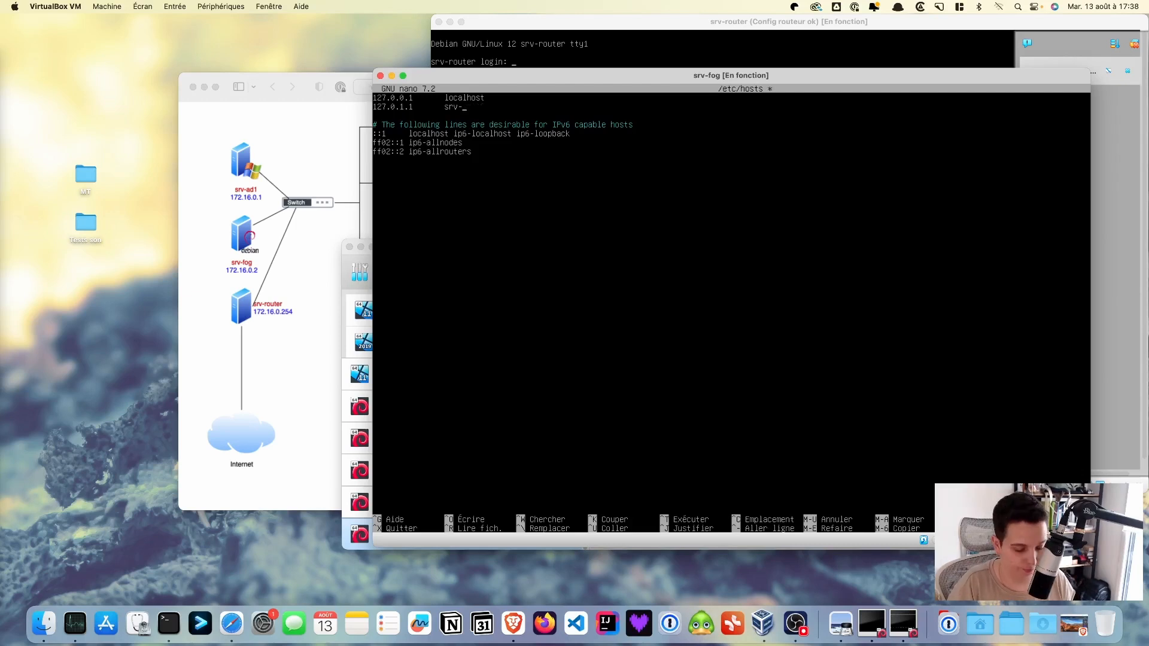
pyautogui.write('fogf')
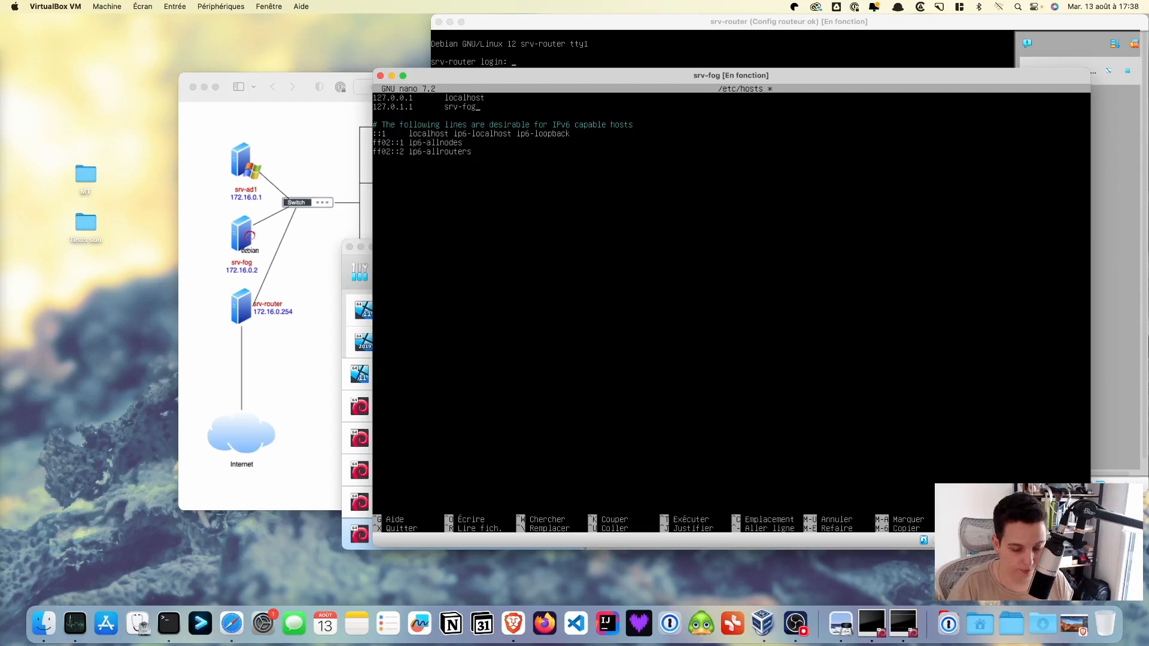
pyautogui.hotkey('ctrl', 'o')
pyautogui.press('Return')
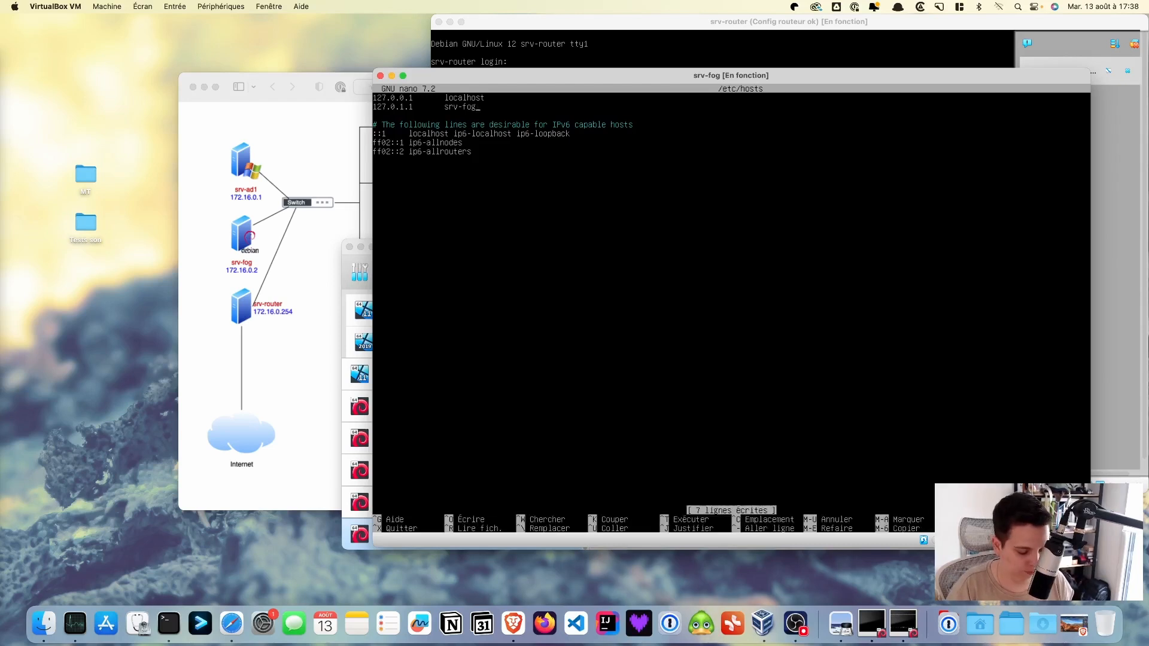
pyautogui.hotkey('ctrl', 'x')
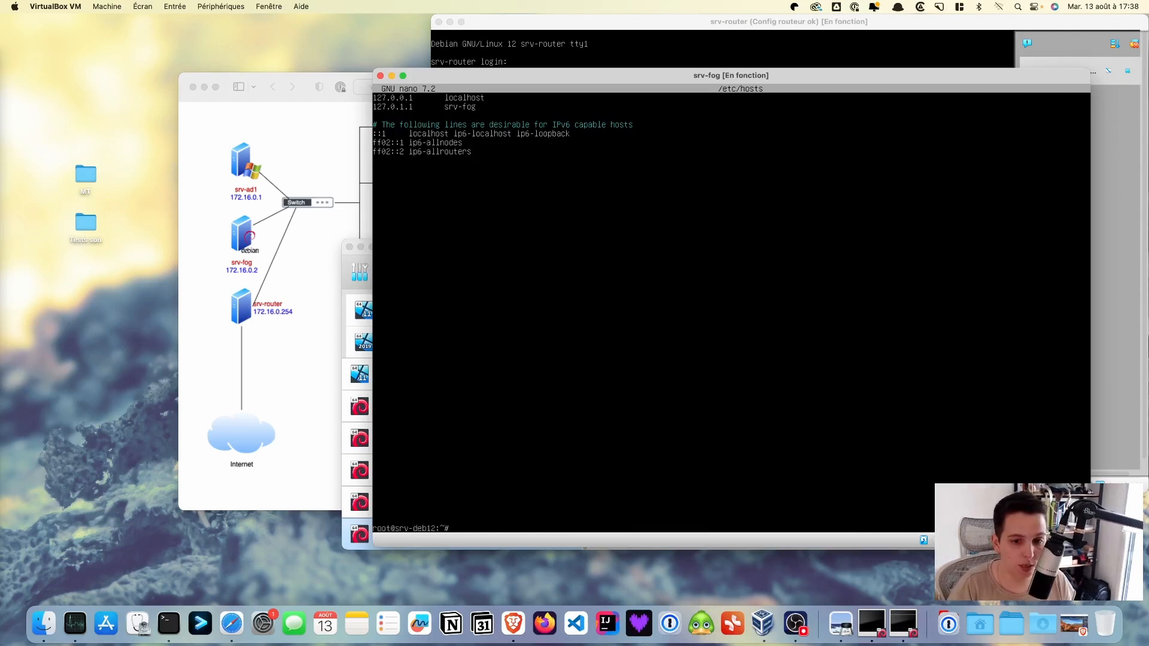
# Step: Open /etc/network/interfaces in nano and change the IPv4 configuration of enp0s3 to static
pyautogui.write('nano')
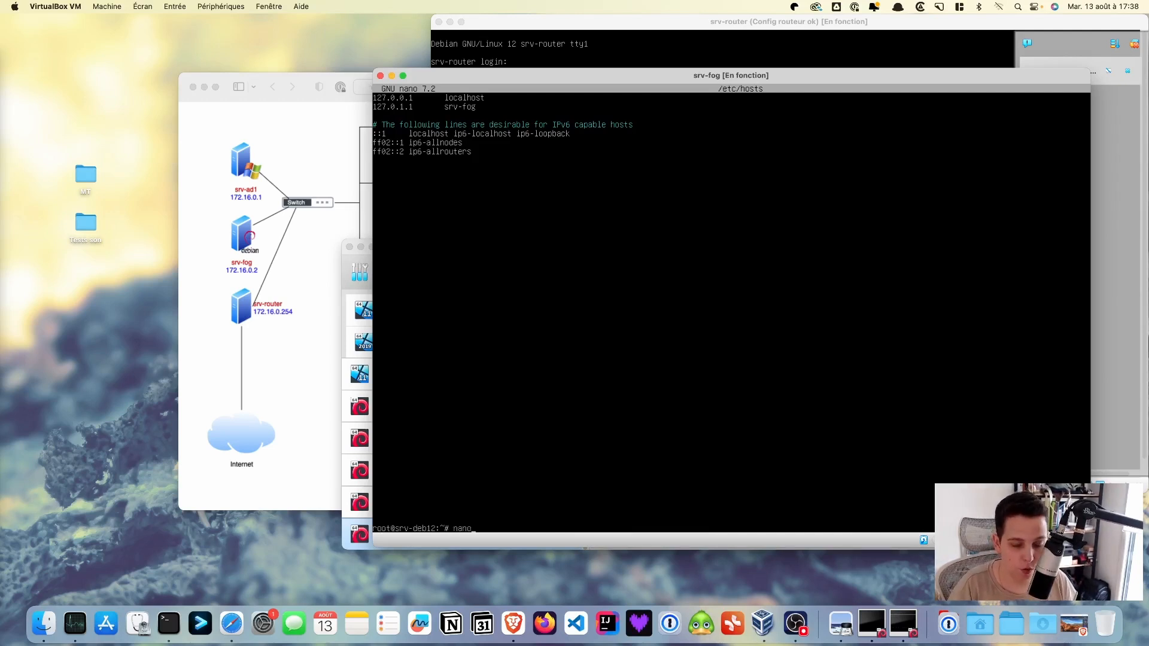
pyautogui.write(' /etc/net')
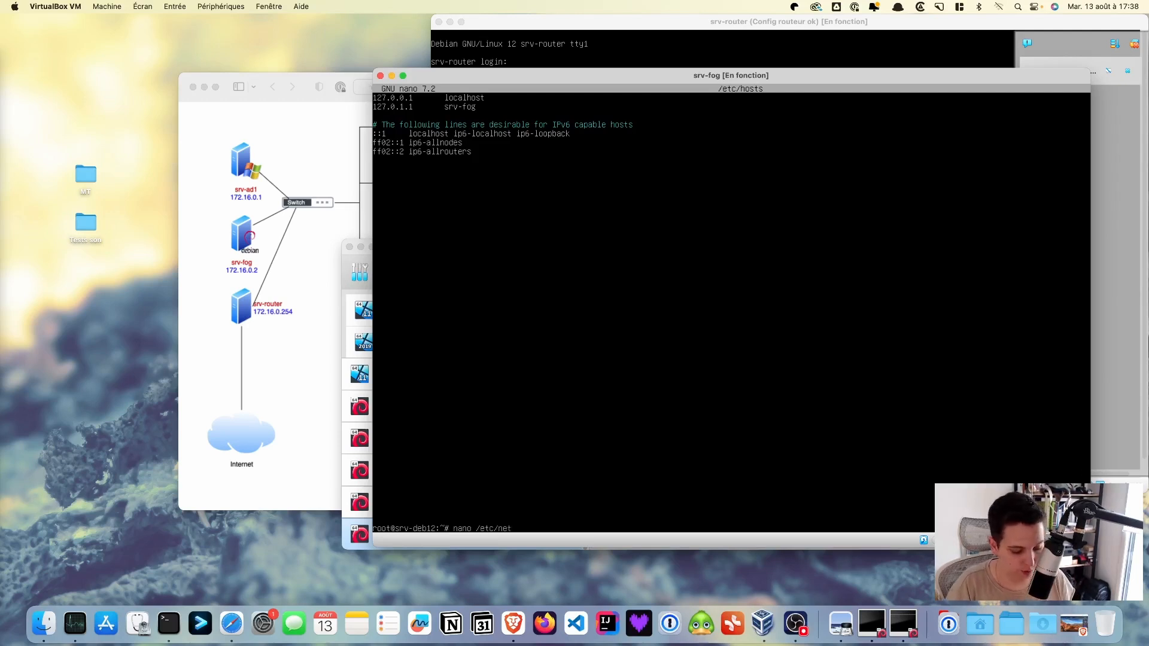
pyautogui.write('work/interfaces')
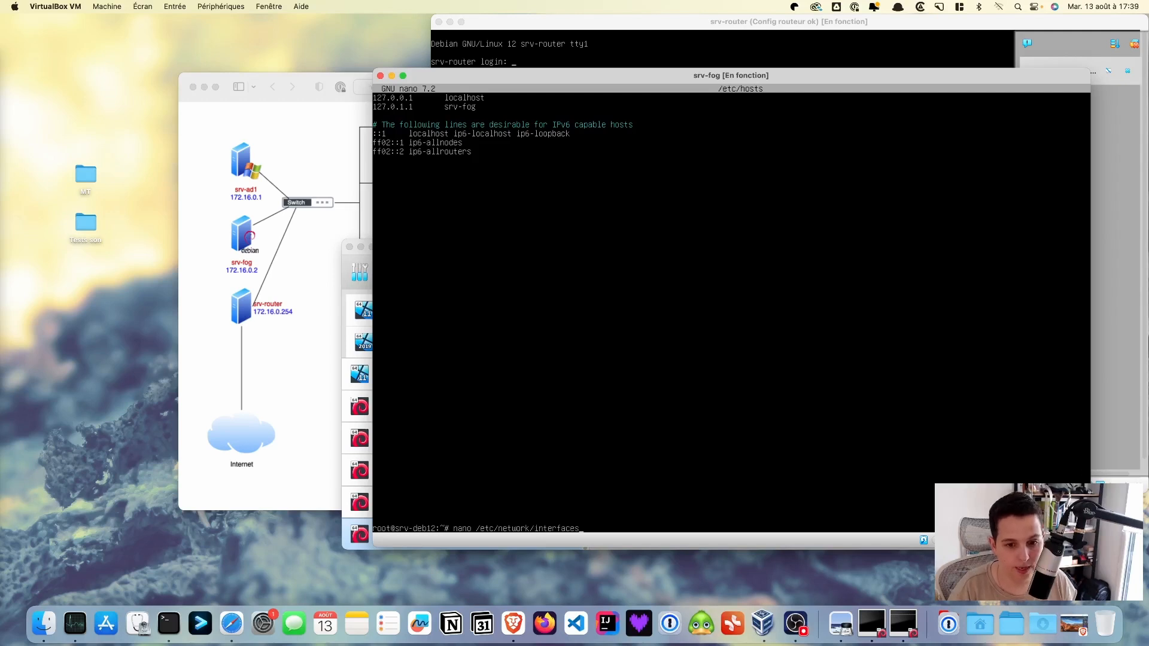
pyautogui.press('Return')
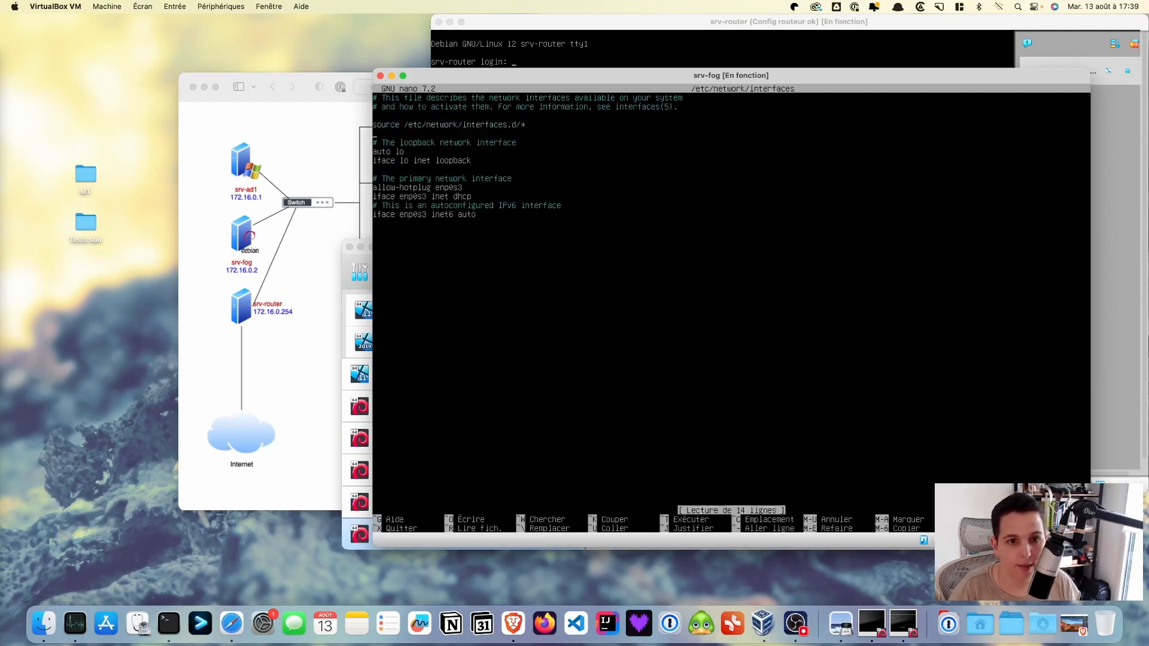
pyautogui.press('Return')
pyautogui.press('BackSpace')
pyautogui.press('BackSpace')
pyautogui.press('BackSpace')
pyautogui.write('static')
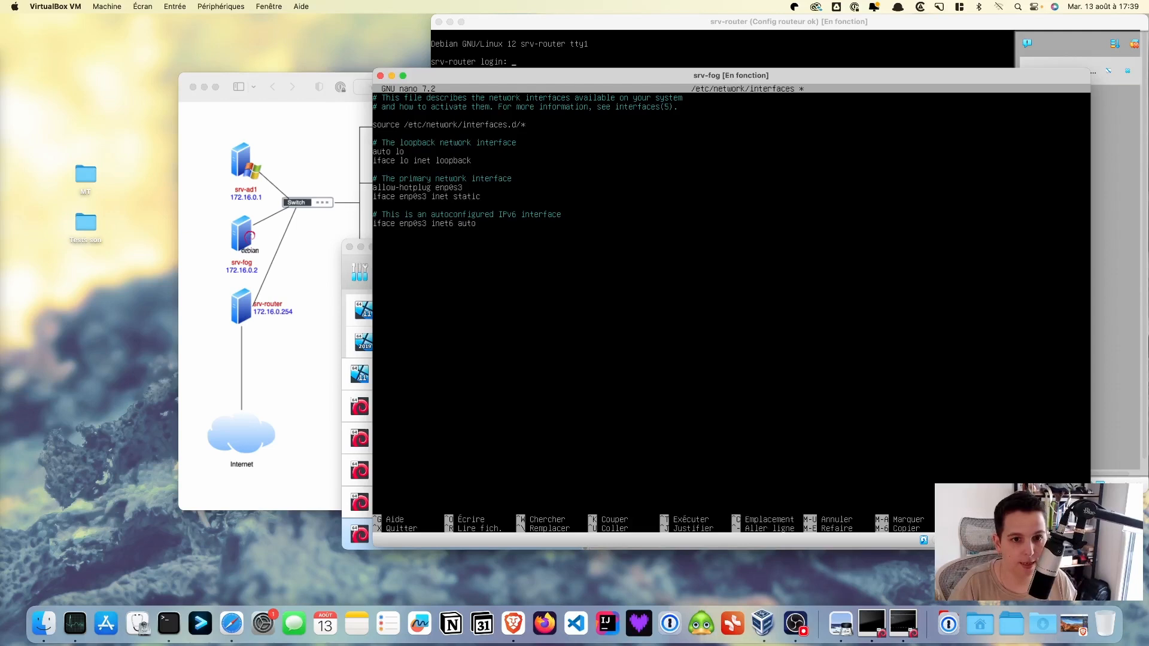
# Step: Add the address 172.16.0.2 and netmask 255.255.0.0 as indented lines beneath the static enp0s3 entry
pyautogui.press('Return')
pyautogui.press('Tab')
pyautogui.write('address 172.16.0.2')
pyautogui.press('Return')
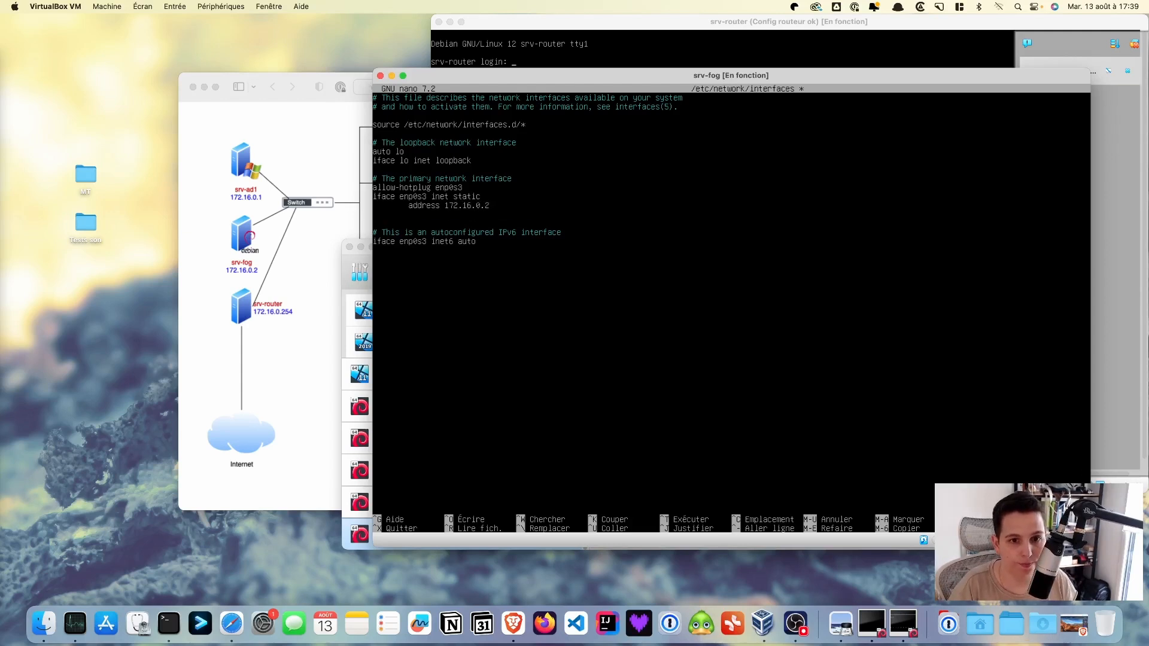
pyautogui.press('Tab')
pyautogui.write('netmask ')
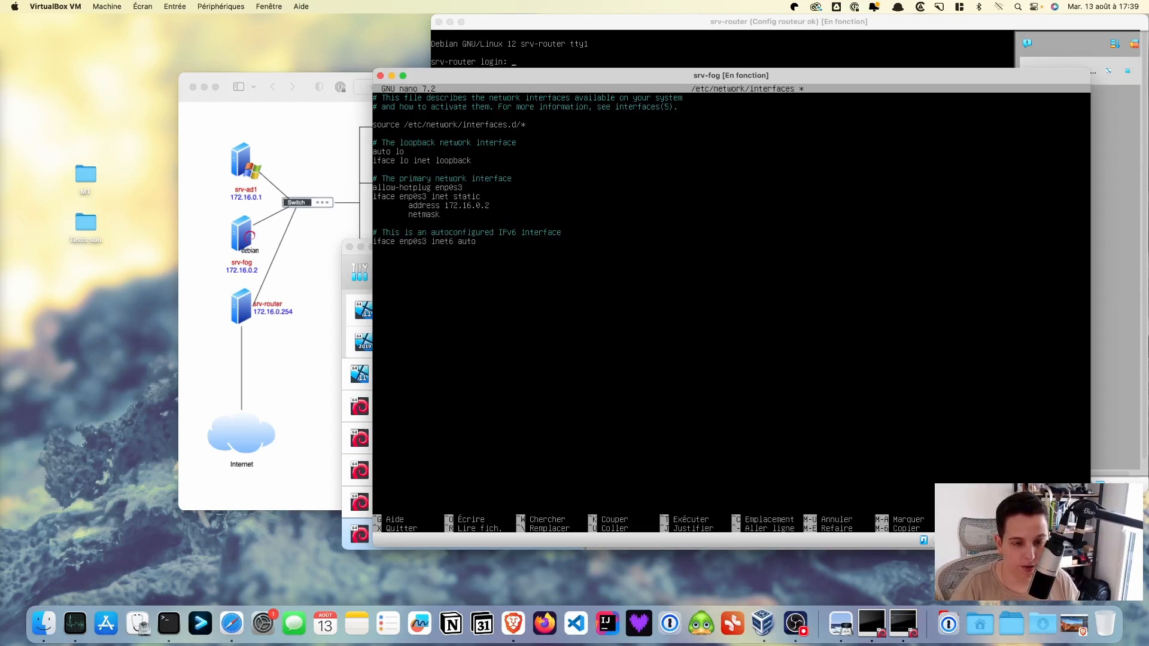
pyautogui.write('255.255.0.0')
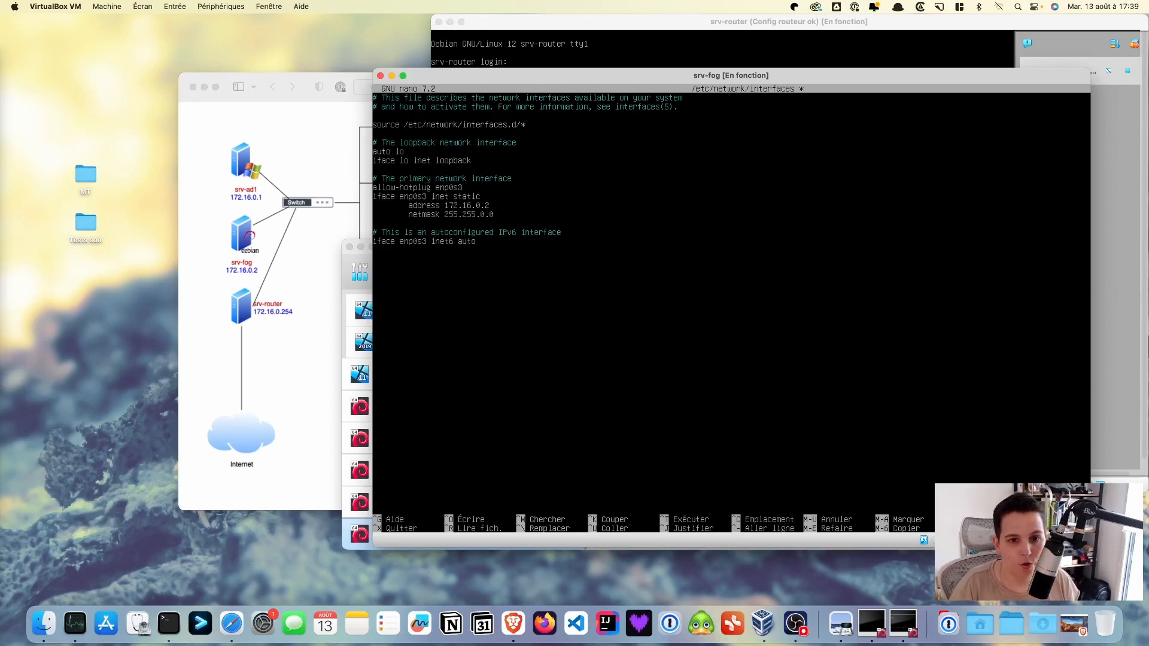
# Step: Add the gateway 172.16.0.254 below the netmask line of enp0s3
pyautogui.press('Return')
pyautogui.write('g')
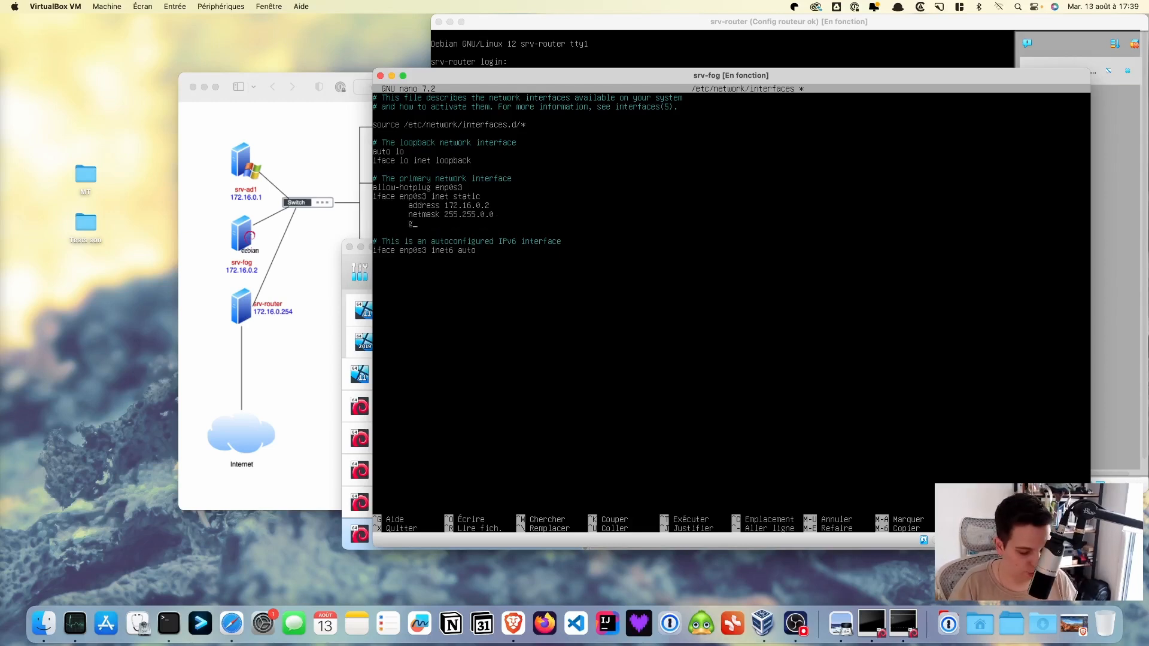
pyautogui.write('ateway')
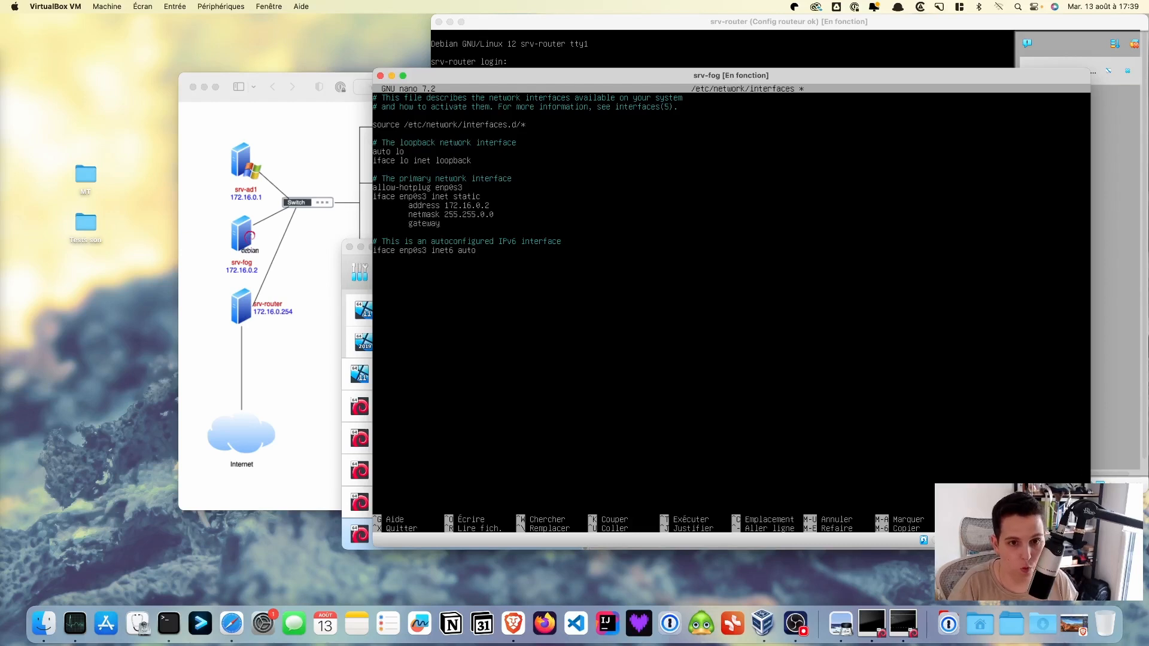
pyautogui.write(' 172')
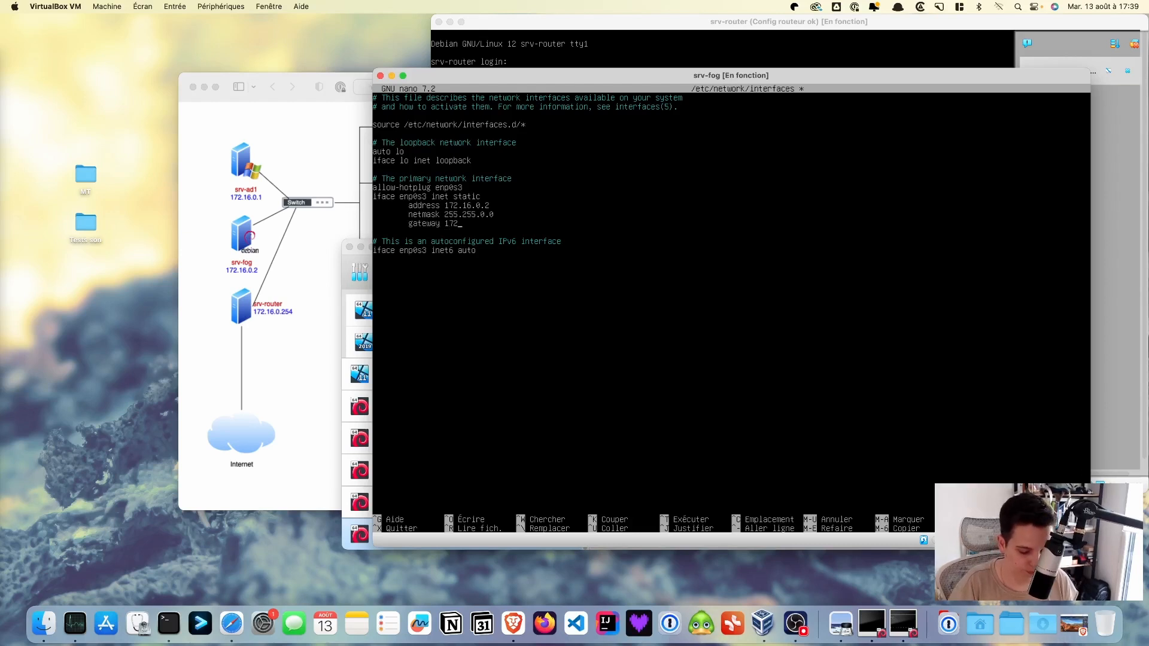
pyautogui.write('.16.0.254')
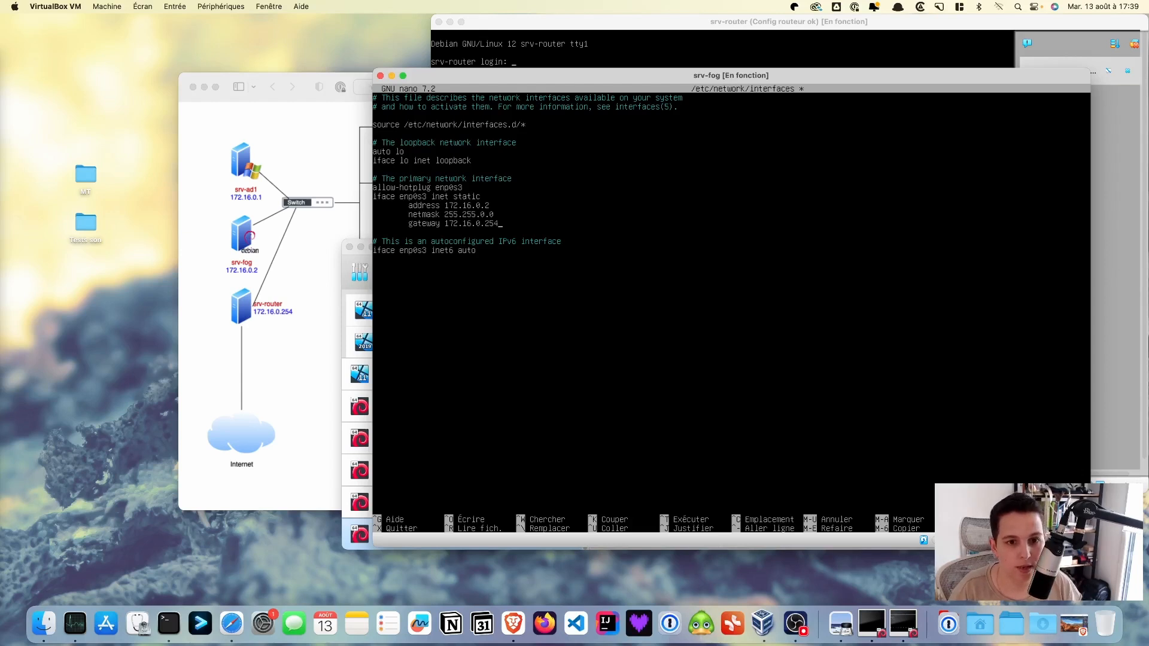
# Step: Log in to srv-router as btssio with the account password and list its network interface addresses with ip a
pyautogui.click(595, 24)
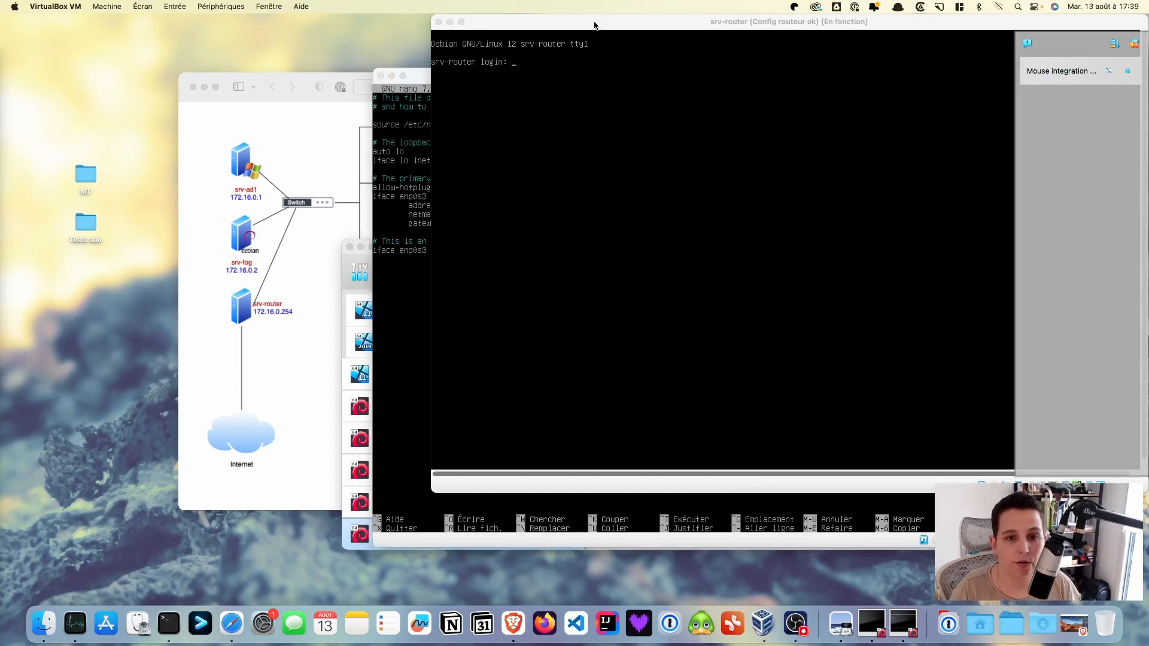
pyautogui.write('btssio')
pyautogui.press('Return')
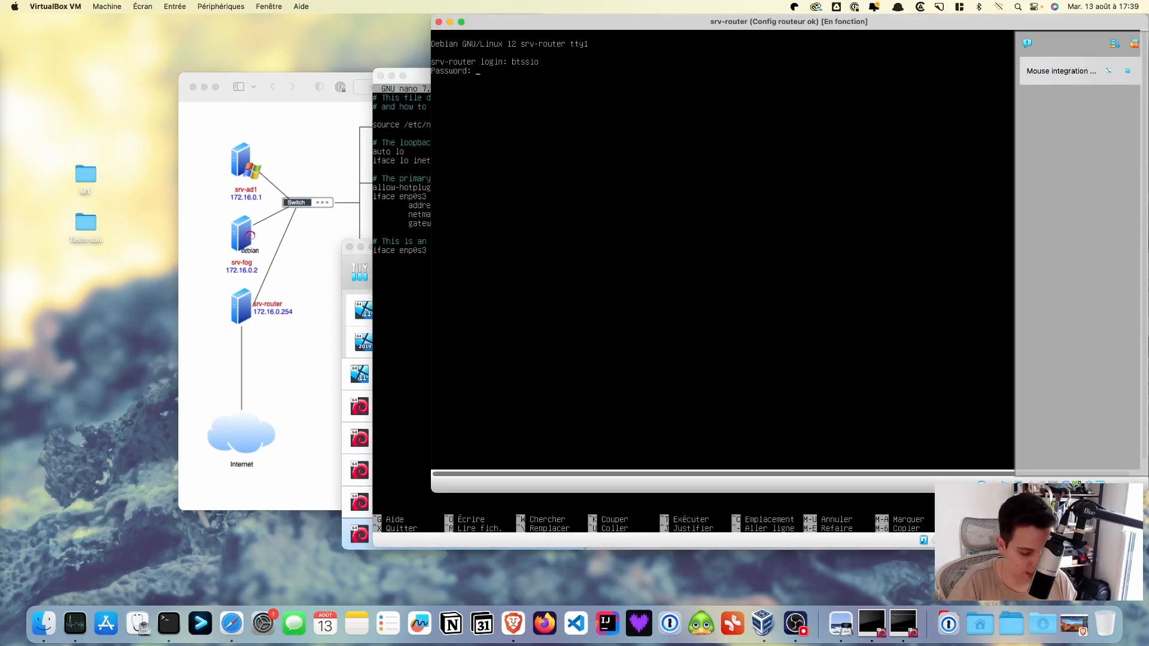
pyautogui.press('Return')
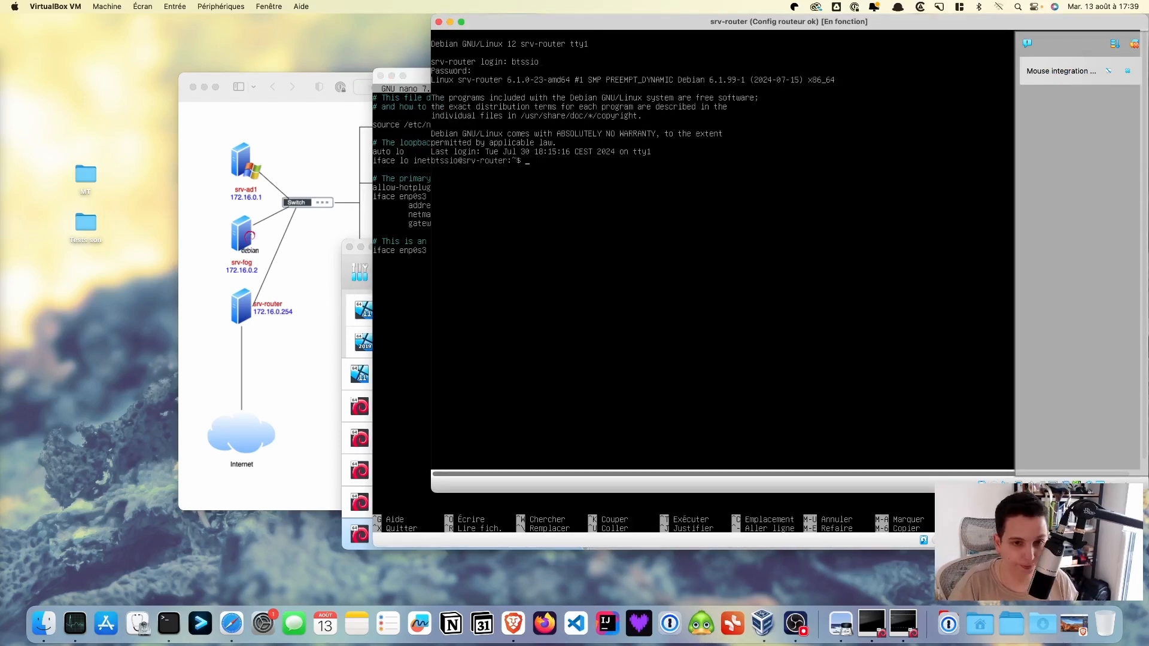
pyautogui.write('ip a')
pyautogui.press('Return')
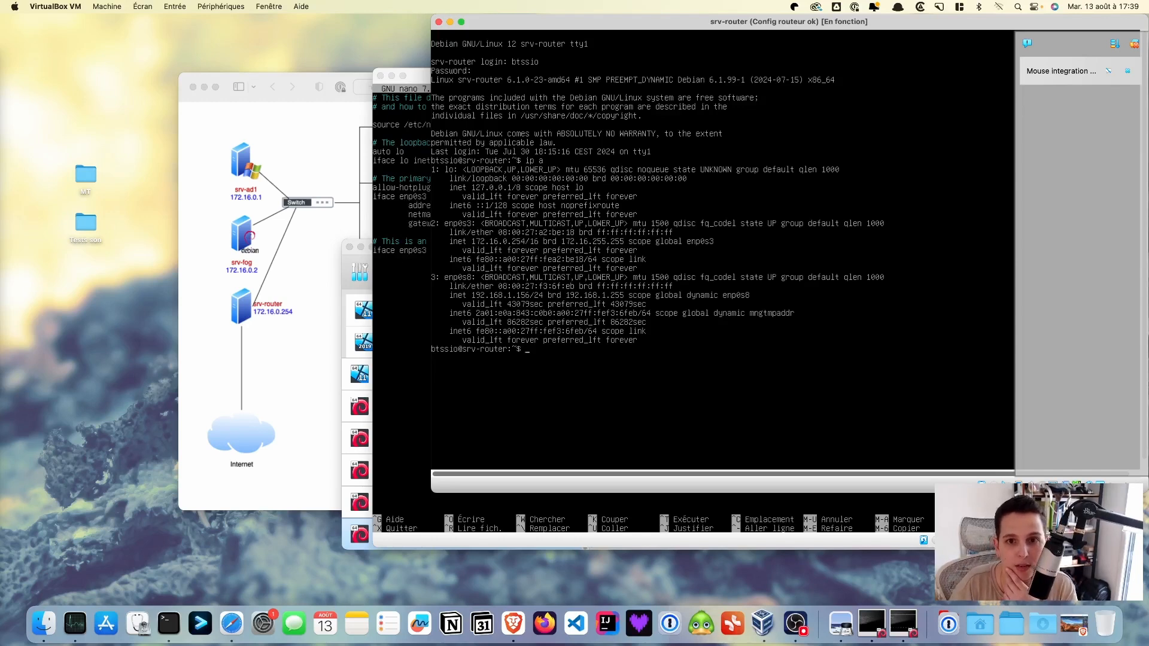
# Step: Save /etc/network/interfaces on srv-fog, exit nano and reboot the machine
pyautogui.click(416, 81)
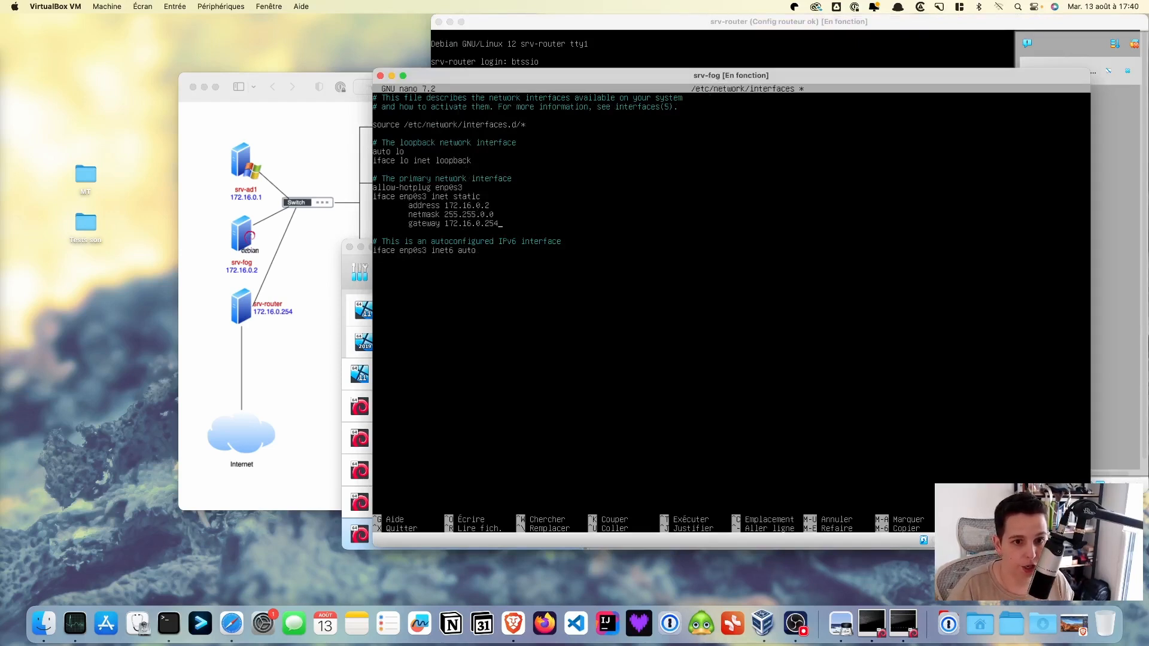
pyautogui.hotkey('ctrl', 'x')
pyautogui.press('o')
pyautogui.press('Return')
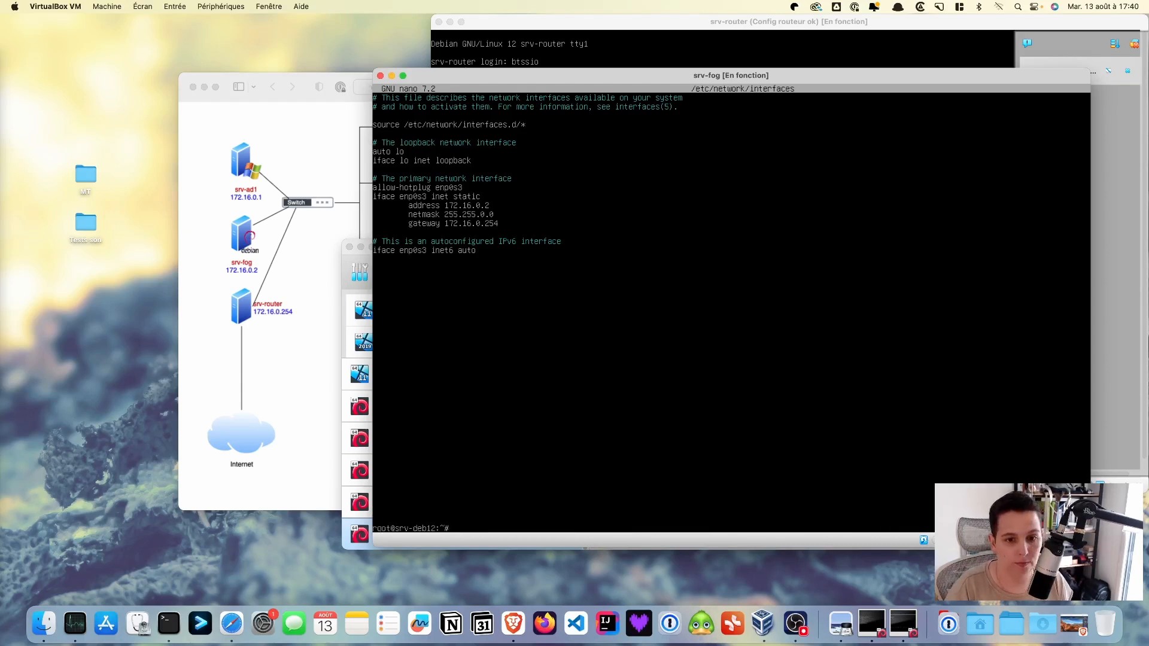
pyautogui.write('reboot')
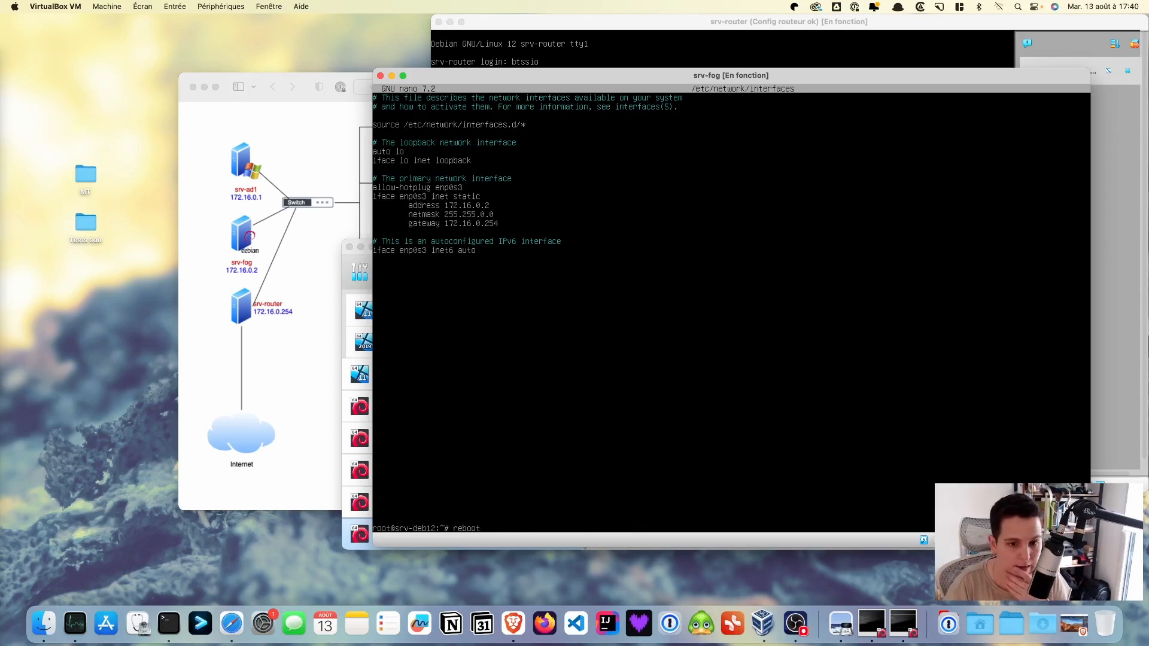
pyautogui.press('Return')
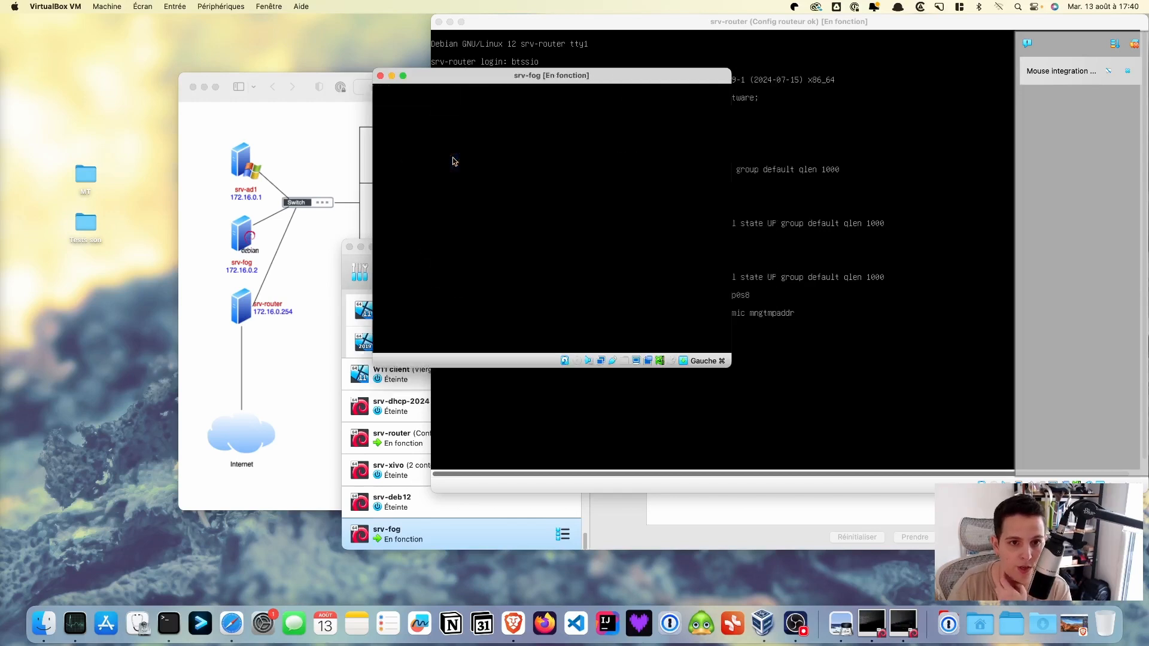
pyautogui.press('Return')
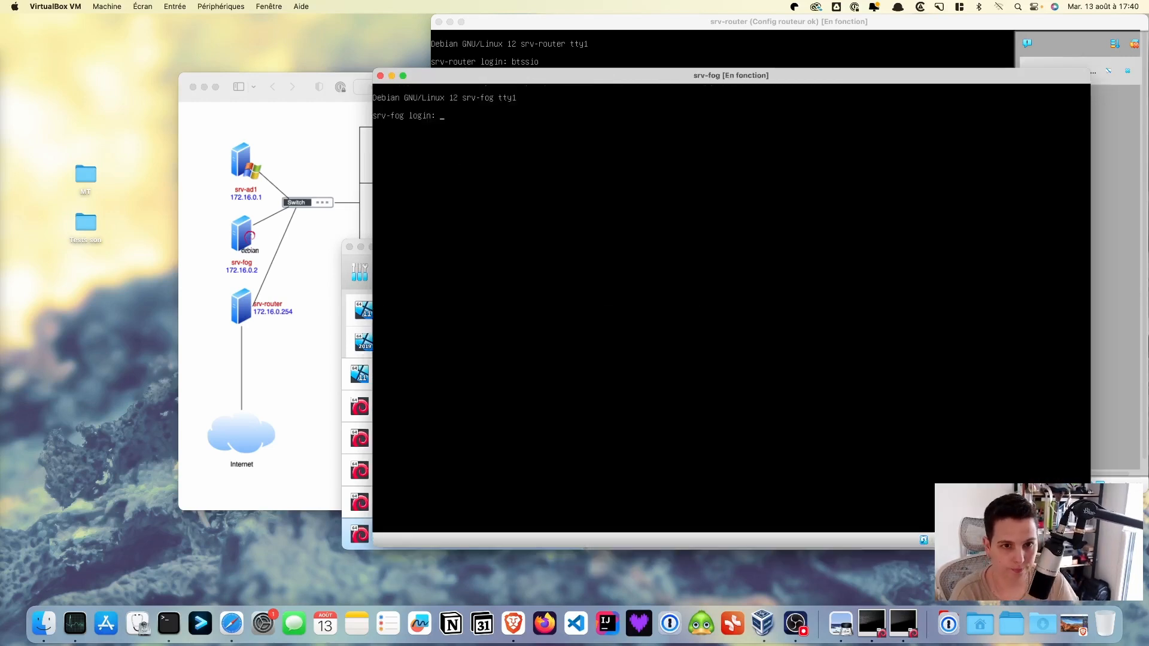
# Step: Log in to srv-fog as btssio with the account password and list its network interface addresses with ip a
pyautogui.write('btss')
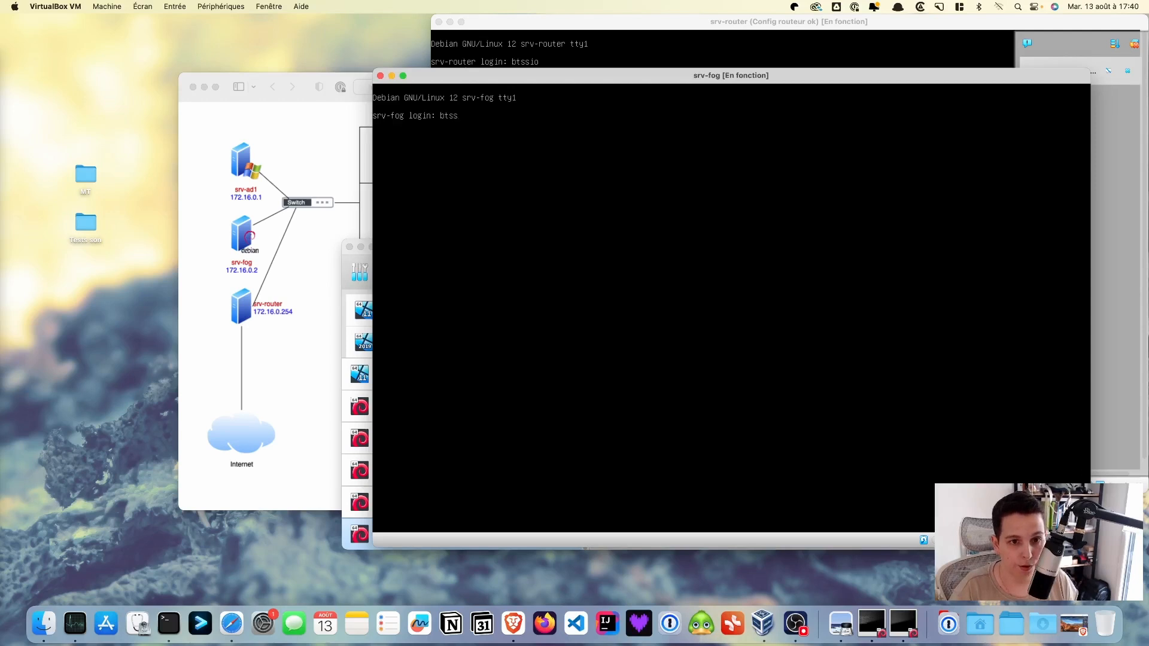
pyautogui.write('io')
pyautogui.press('Return')
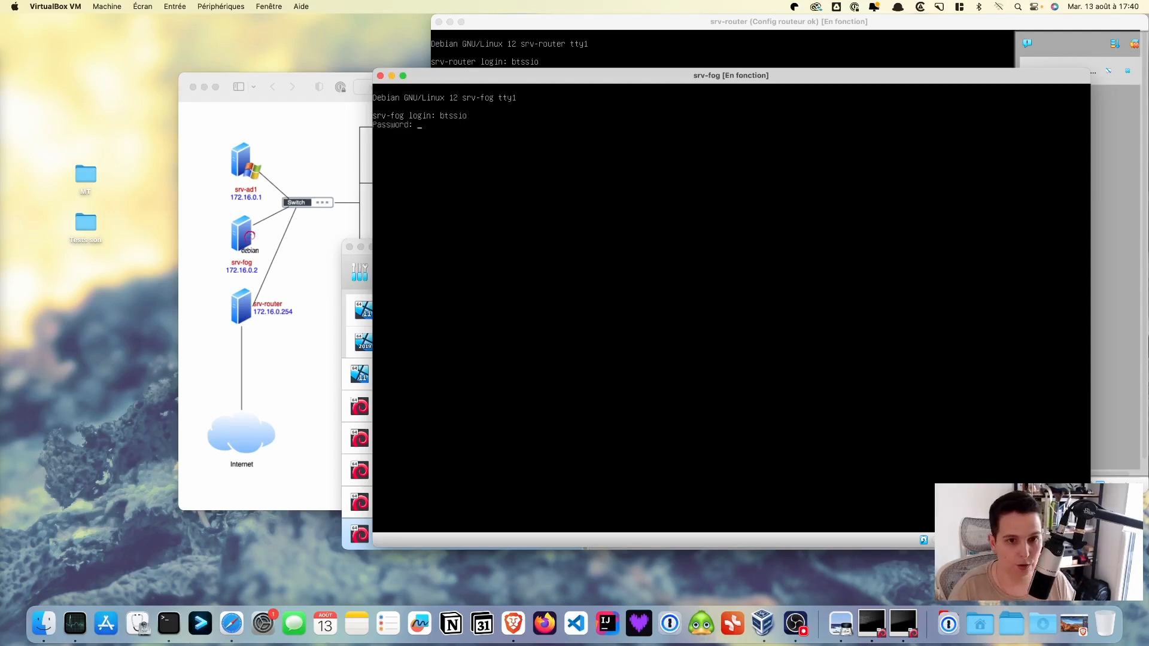
pyautogui.press('Return')
pyautogui.write('ip a')
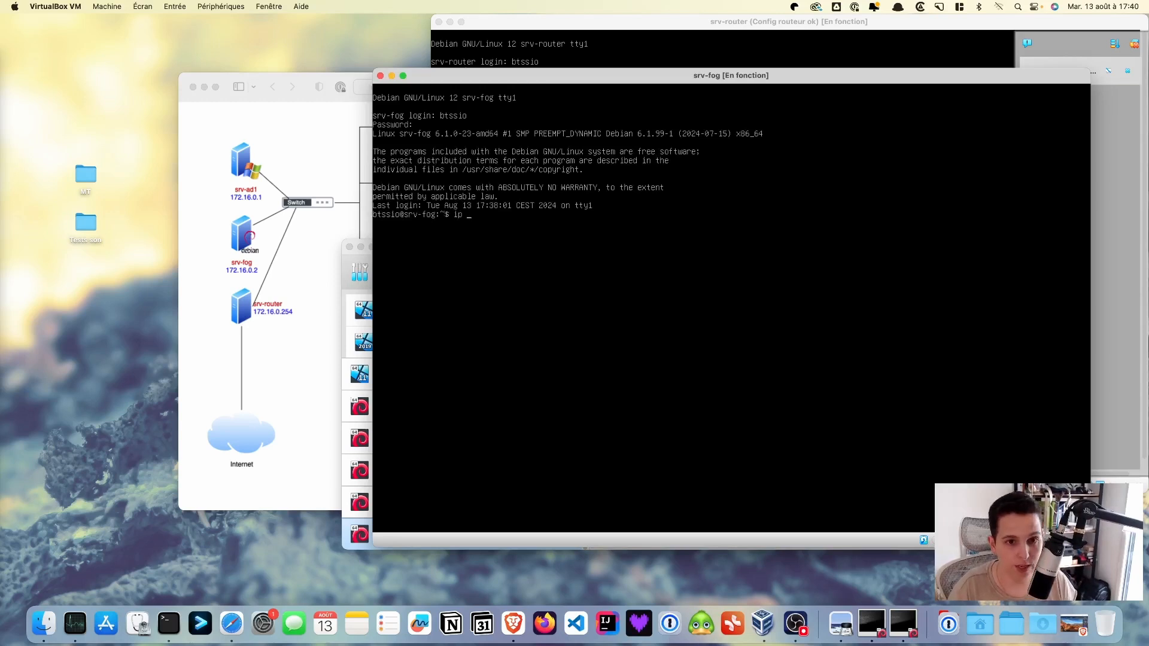
pyautogui.press('Return')
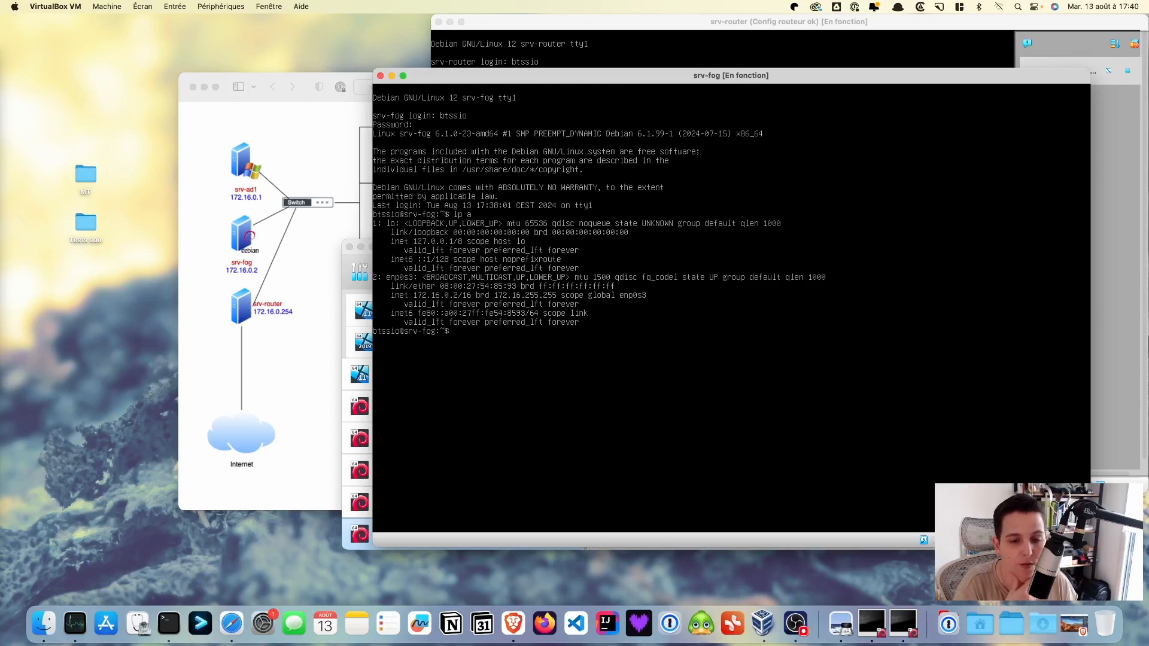
# Step: Test internet connectivity from srv-fog by pinging 8.8.8.8, stopping the ping after a few replies
pyautogui.write('ing')
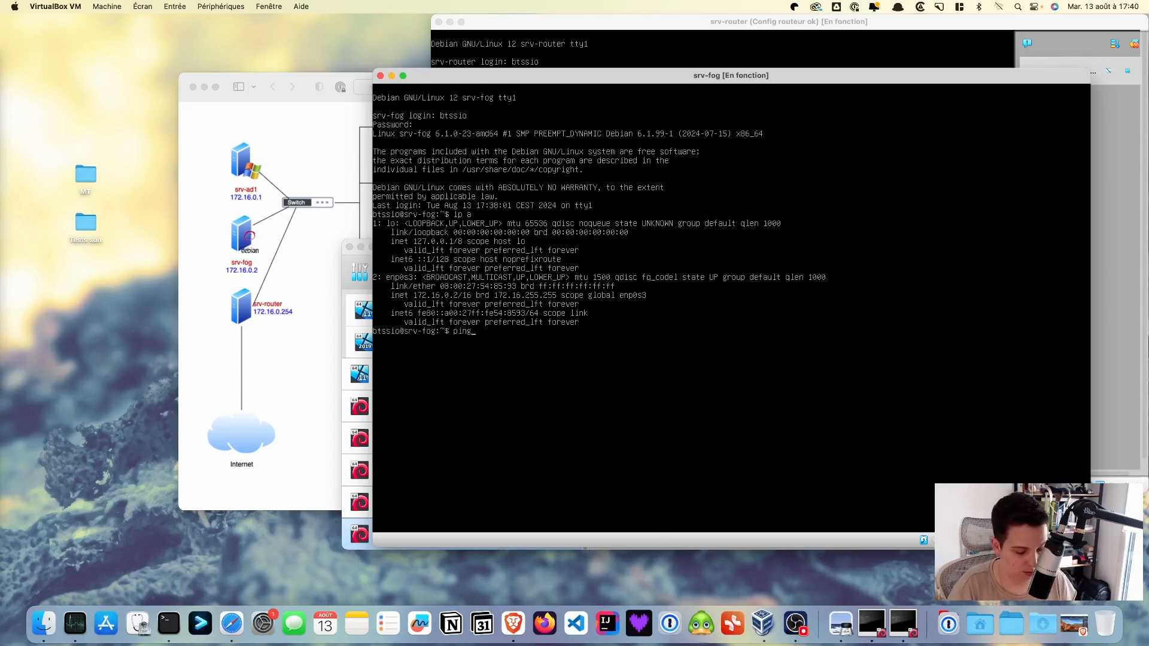
pyautogui.write('8.8.8.8')
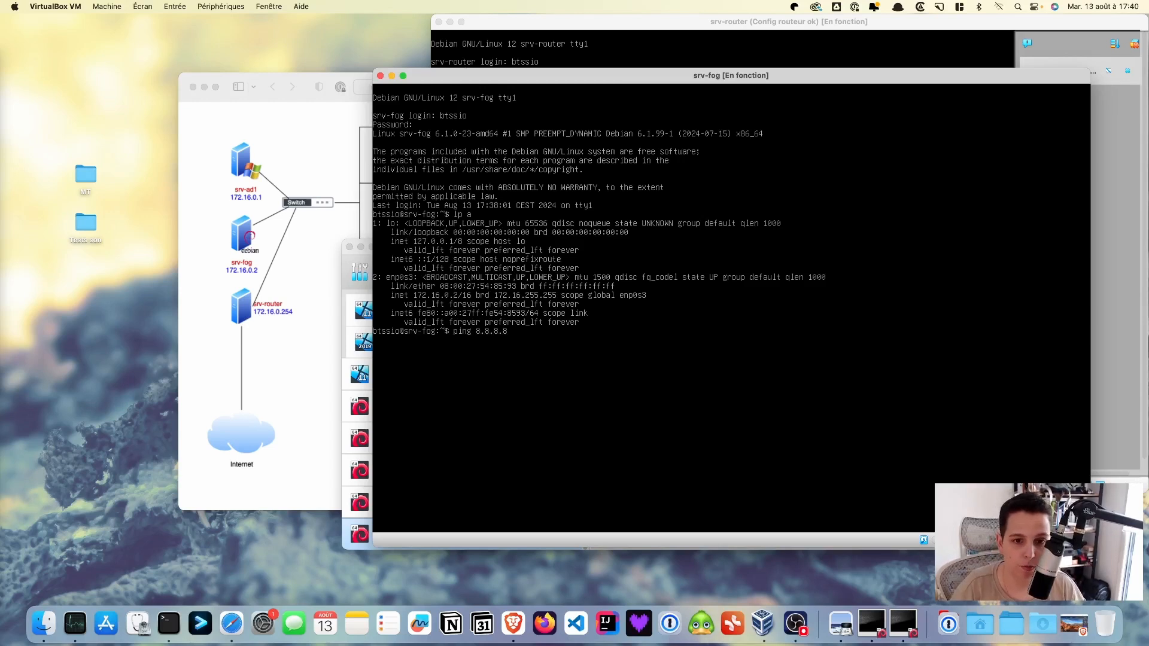
pyautogui.press('Return')
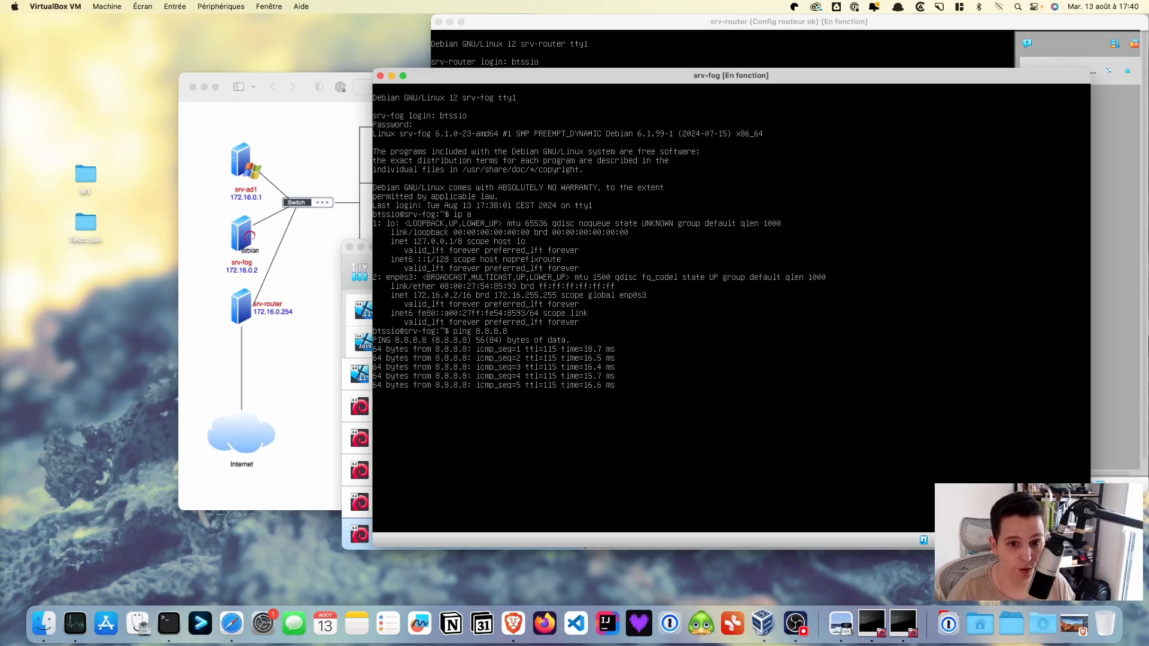
pyautogui.hotkey('ctrl', 'c')
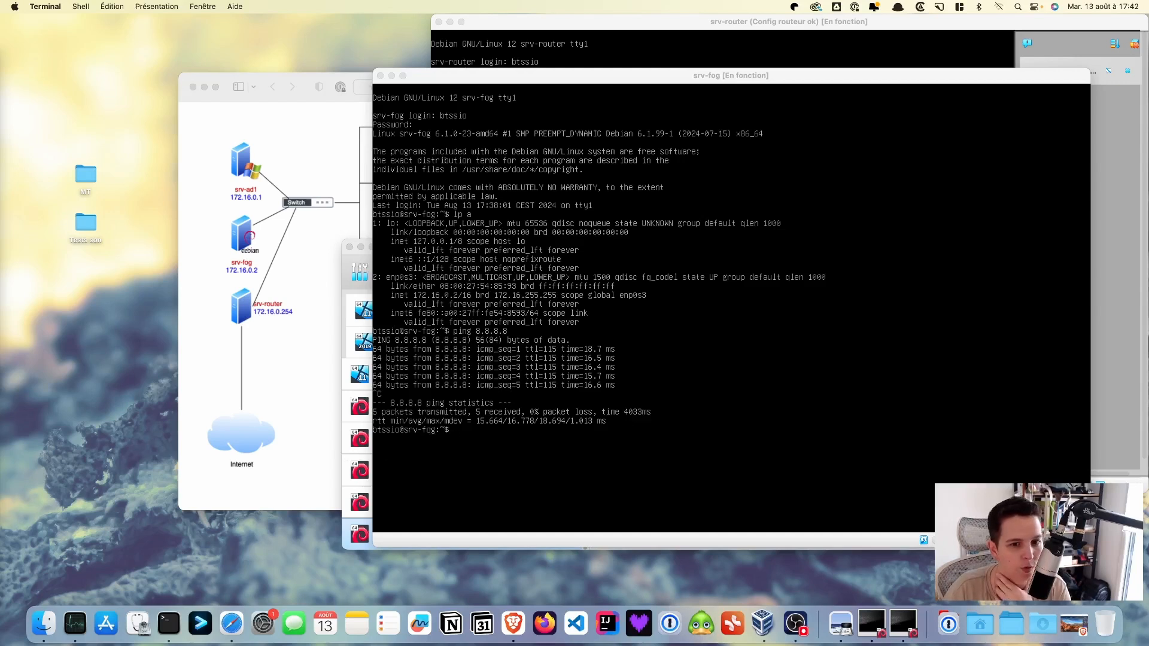
# Step: Switch to the Brave browser and search the web for "fog project"
pyautogui.press('super+Tab')
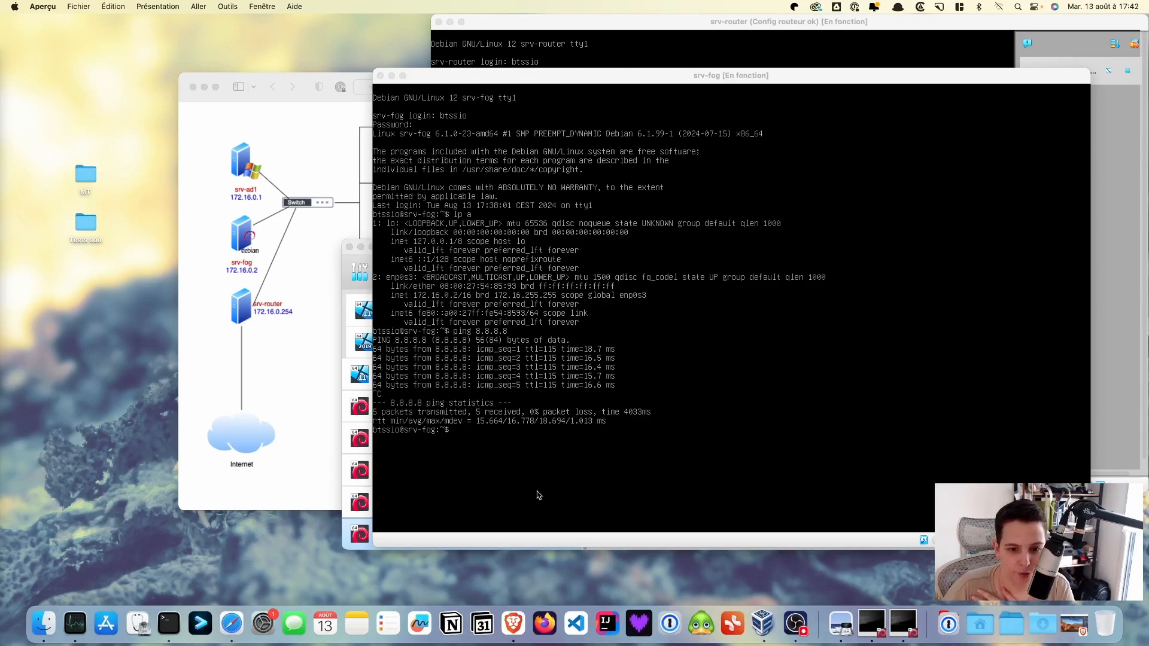
pyautogui.click(514, 623)
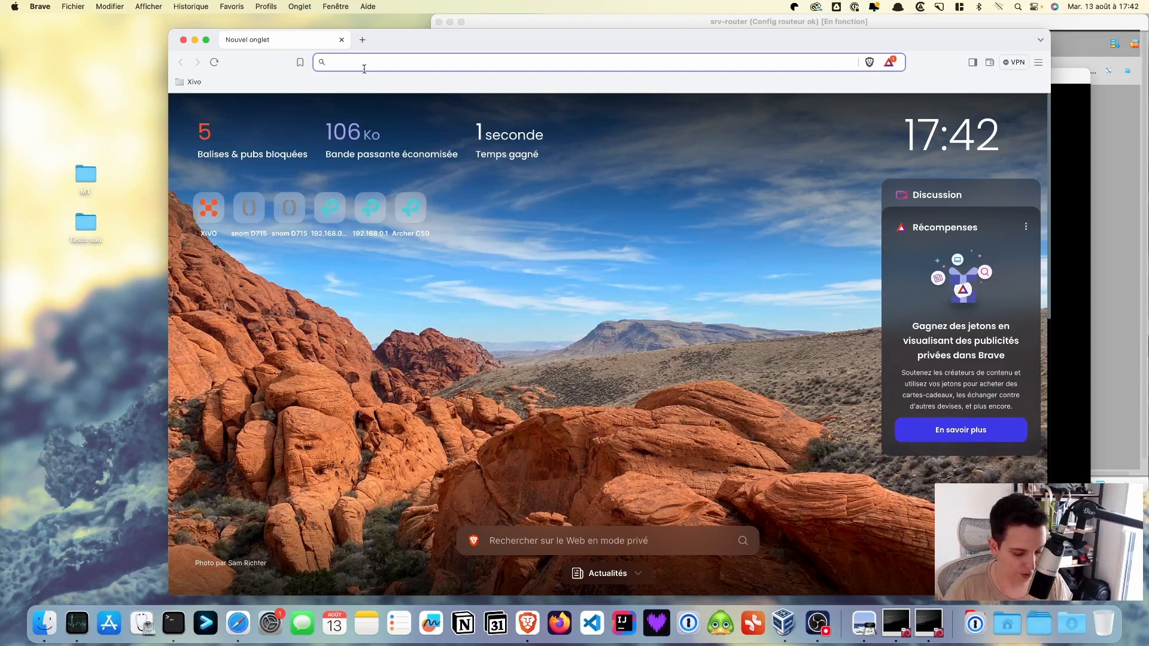
pyautogui.write('fog')
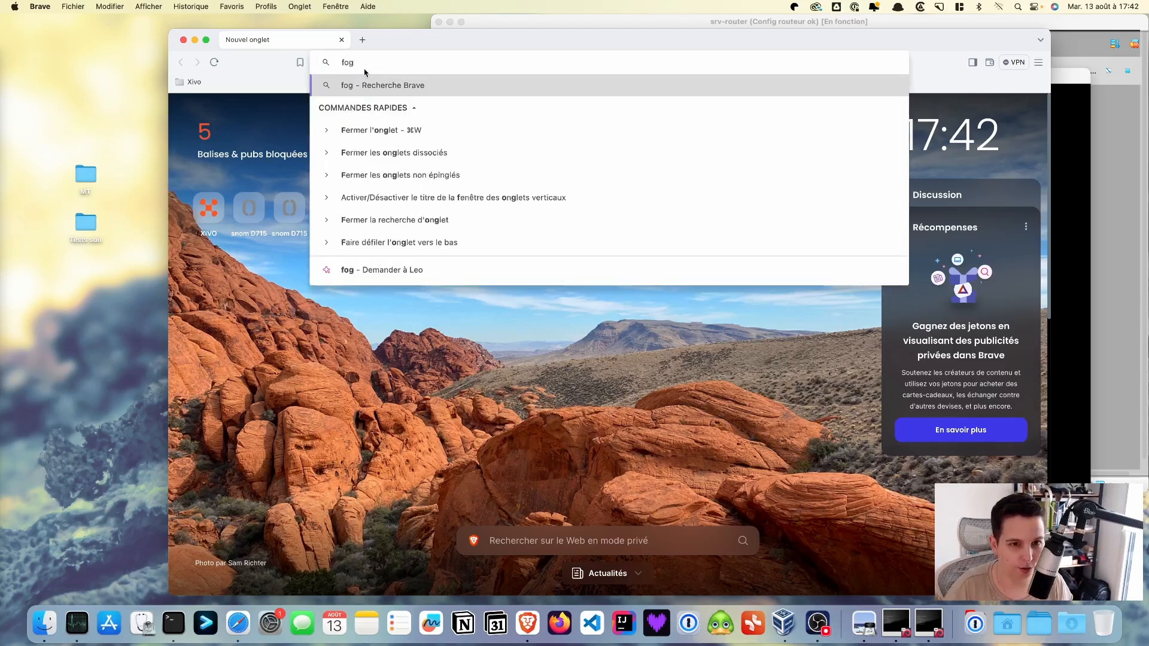
pyautogui.write(' project')
pyautogui.press('Return')
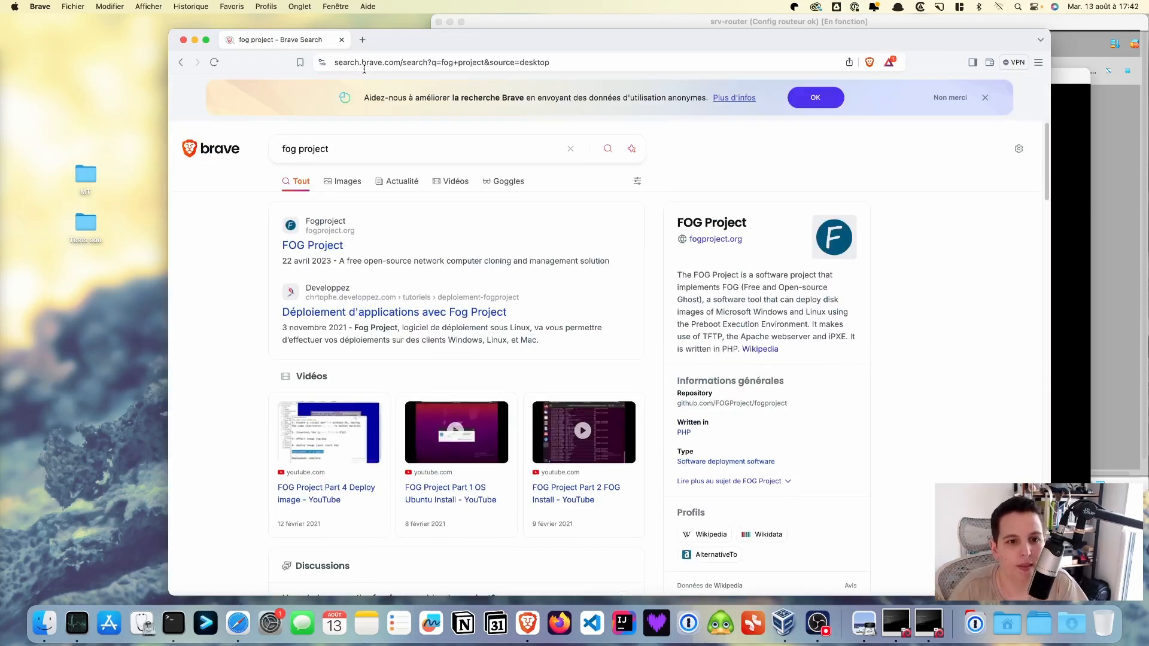
# Step: Open the download page of fogproject.org and copy the link address of the ZIP archive
pyautogui.click(320, 250)
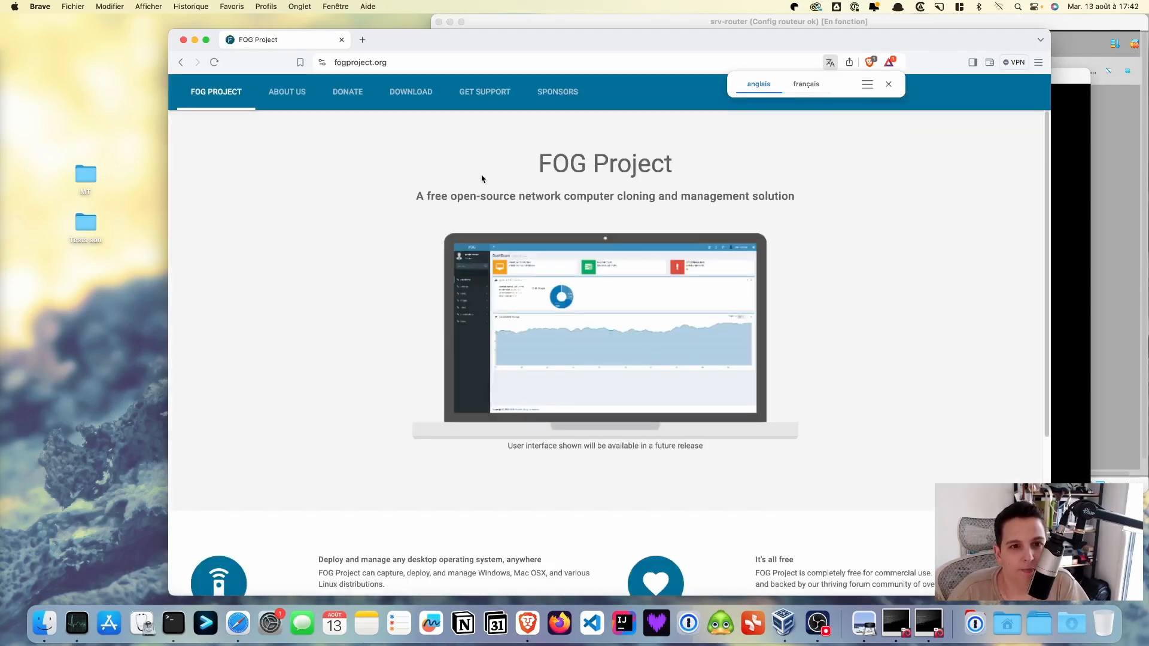
pyautogui.click(419, 92)
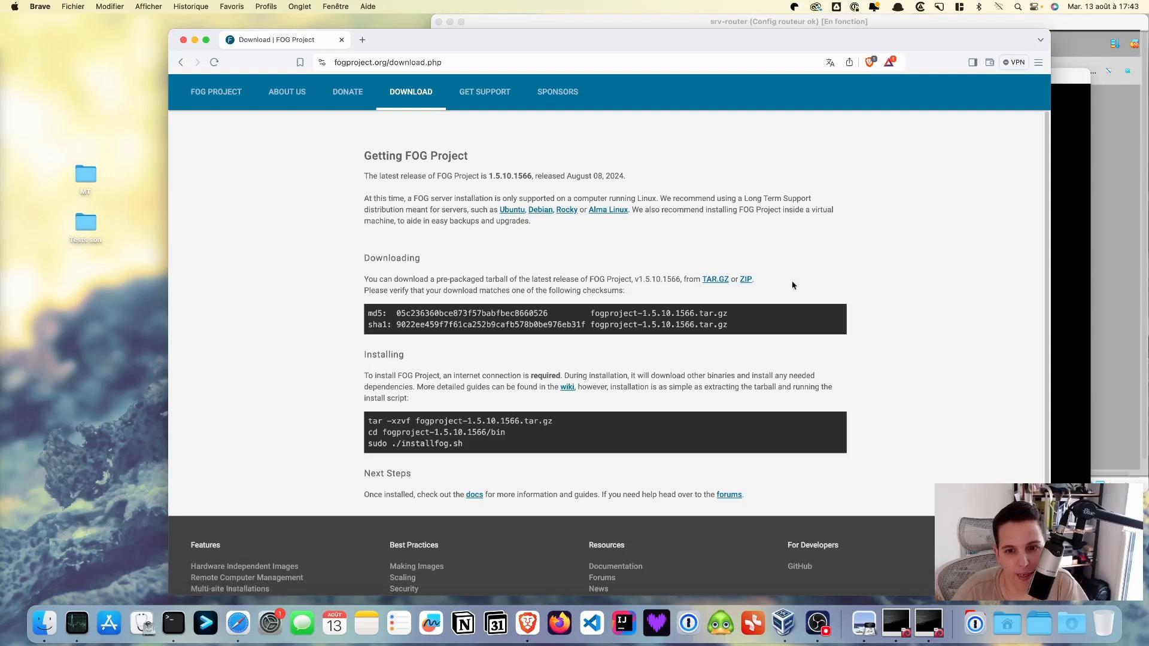
pyautogui.rightClick(748, 282)
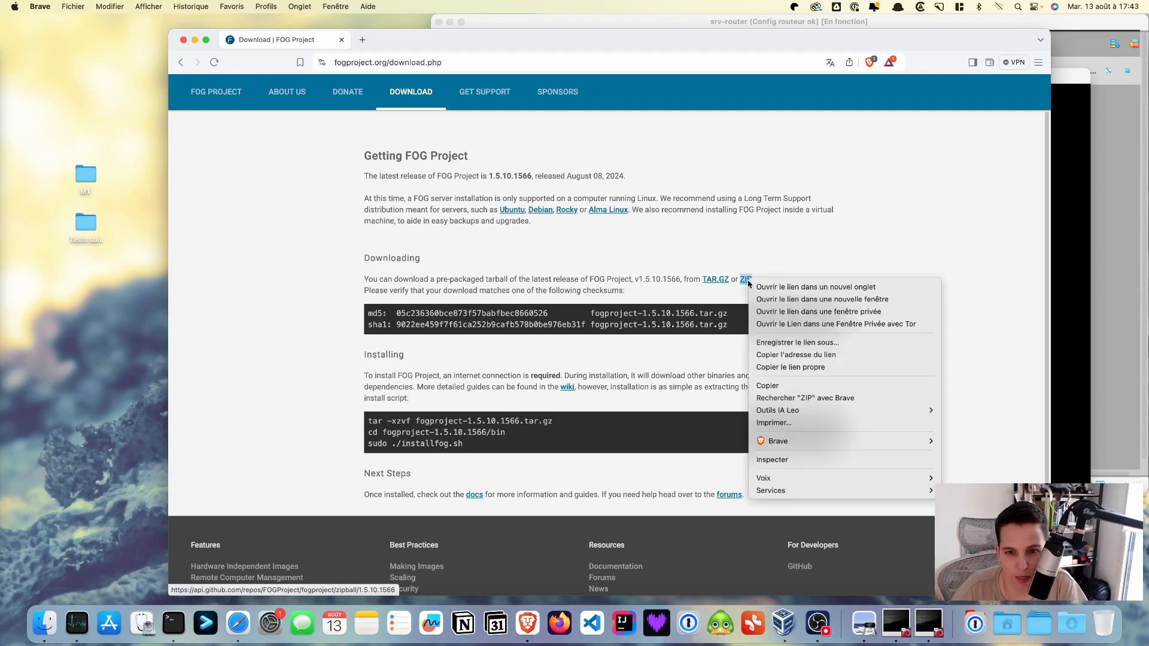
pyautogui.click(784, 359)
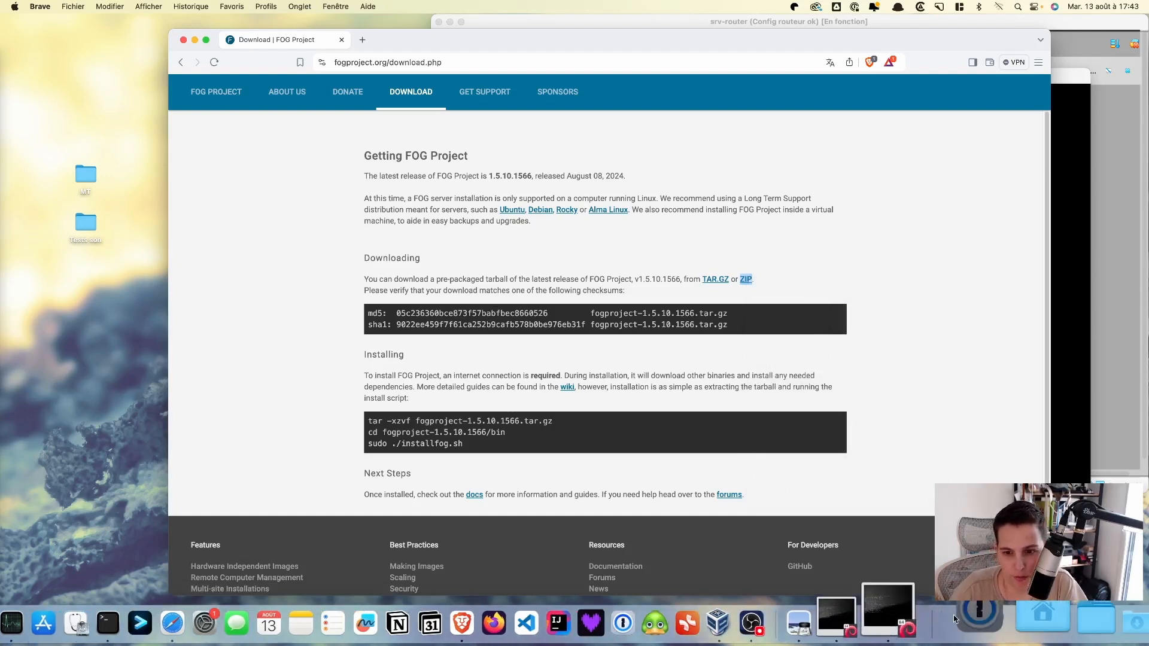
# Step: Paste the copied ZIP link address into a blank TextEdit document
pyautogui.click(1007, 624)
pyautogui.click(985, 348)
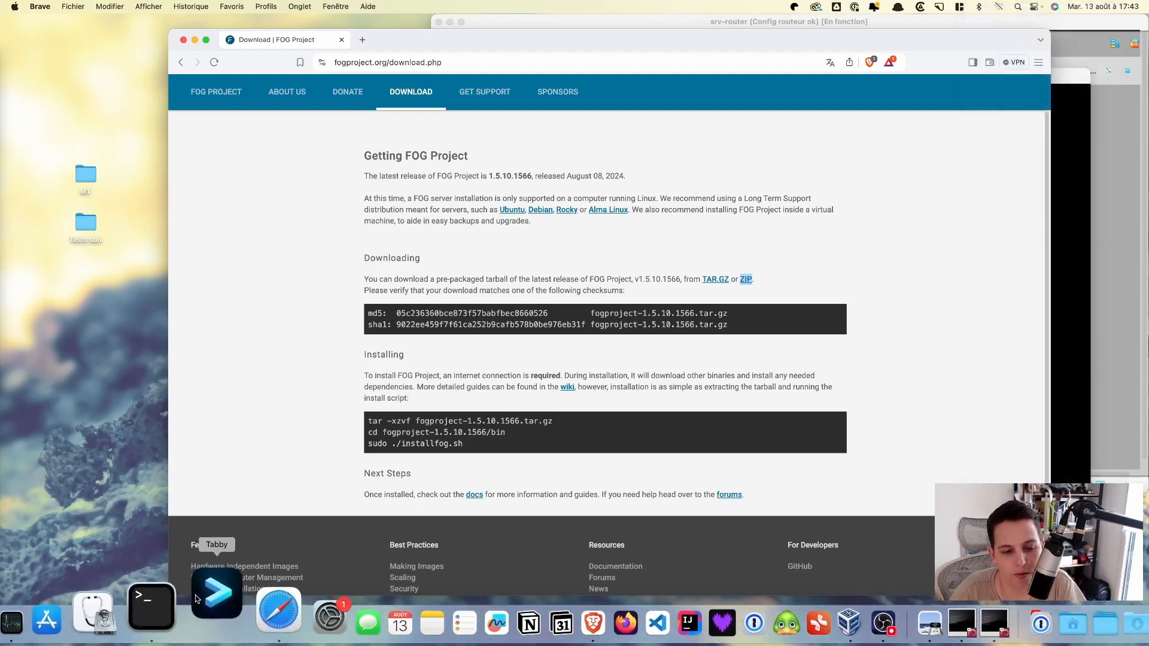
pyautogui.rightClick(207, 609)
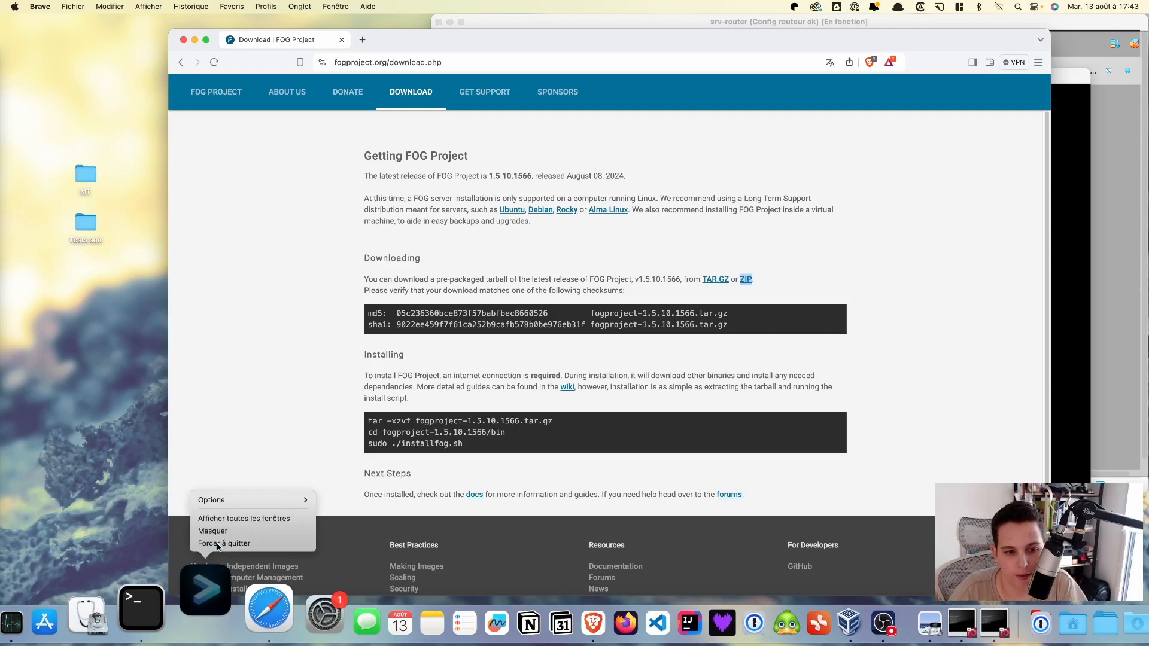
pyautogui.click(214, 545)
pyautogui.click(1007, 624)
pyautogui.press('super+v')
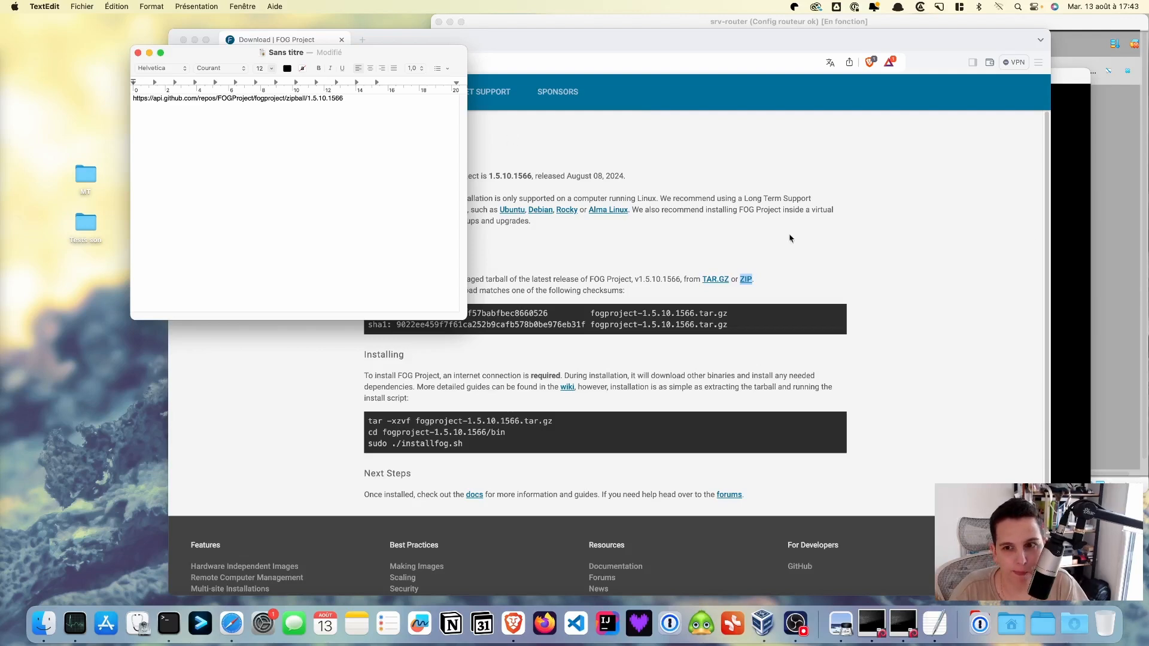
# Step: Return to the srv-fog console in VirtualBox and change the working directory to /opt
pyautogui.click(1073, 255)
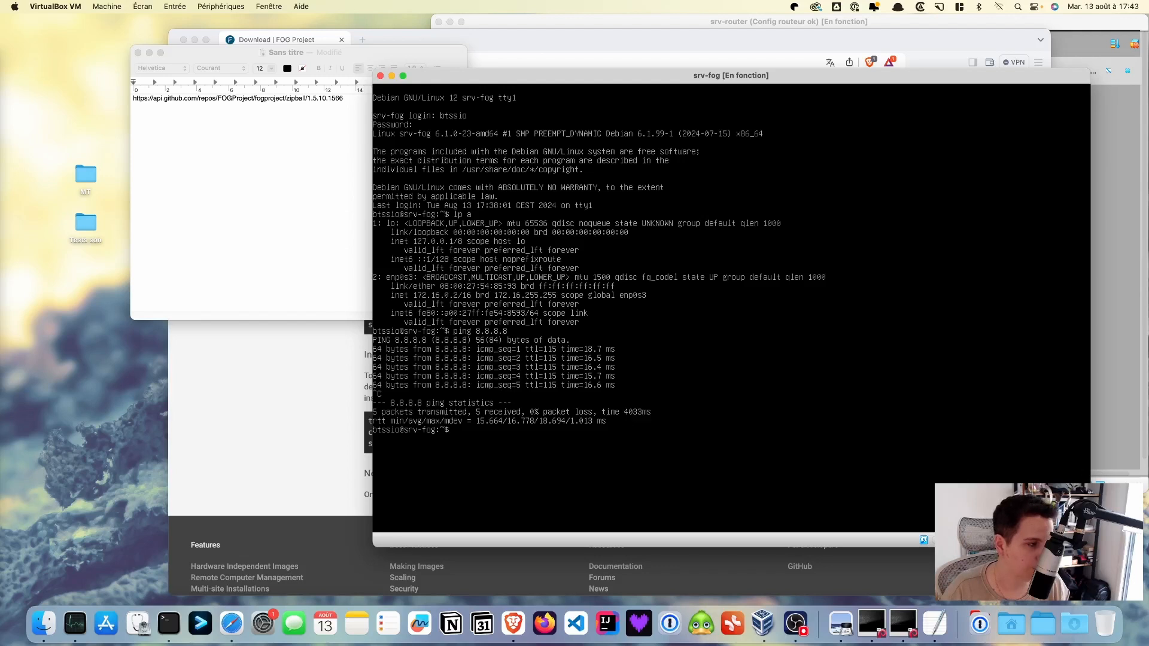
pyautogui.press('super+Tab')
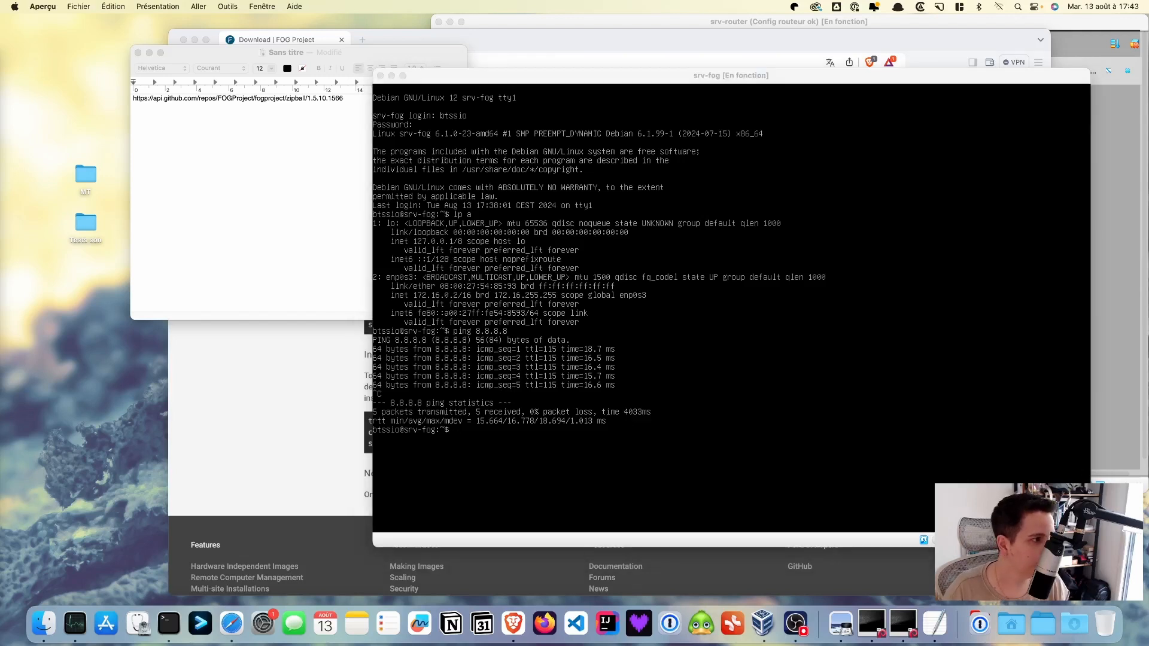
pyautogui.click(549, 518)
pyautogui.write('cd ')
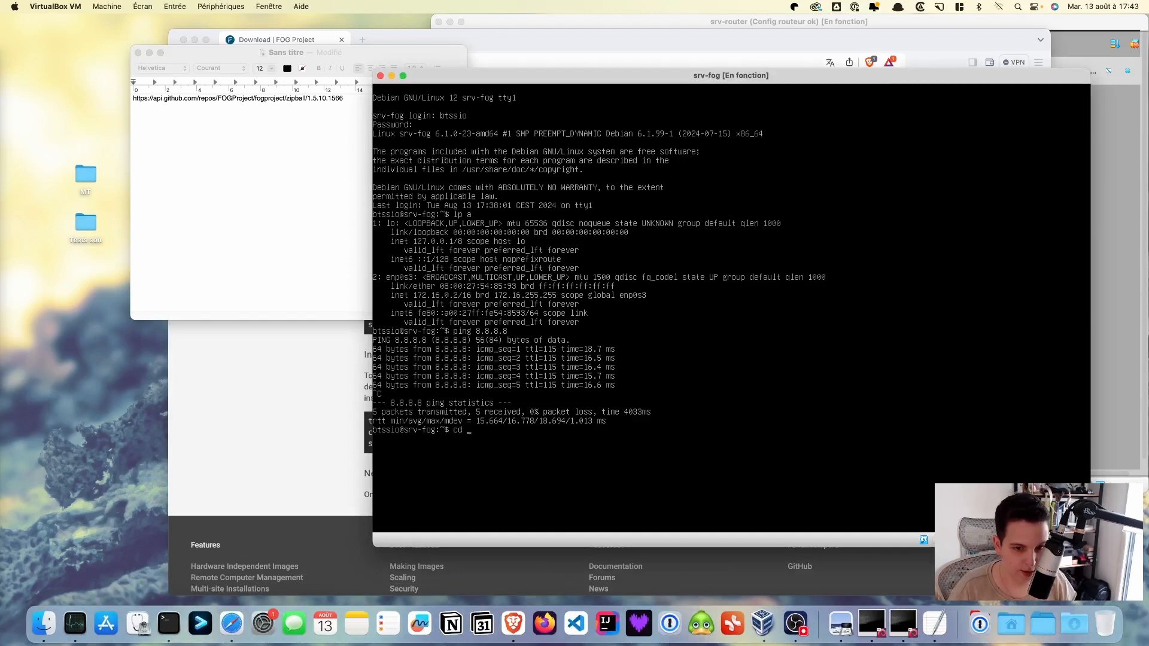
pyautogui.write('/opt')
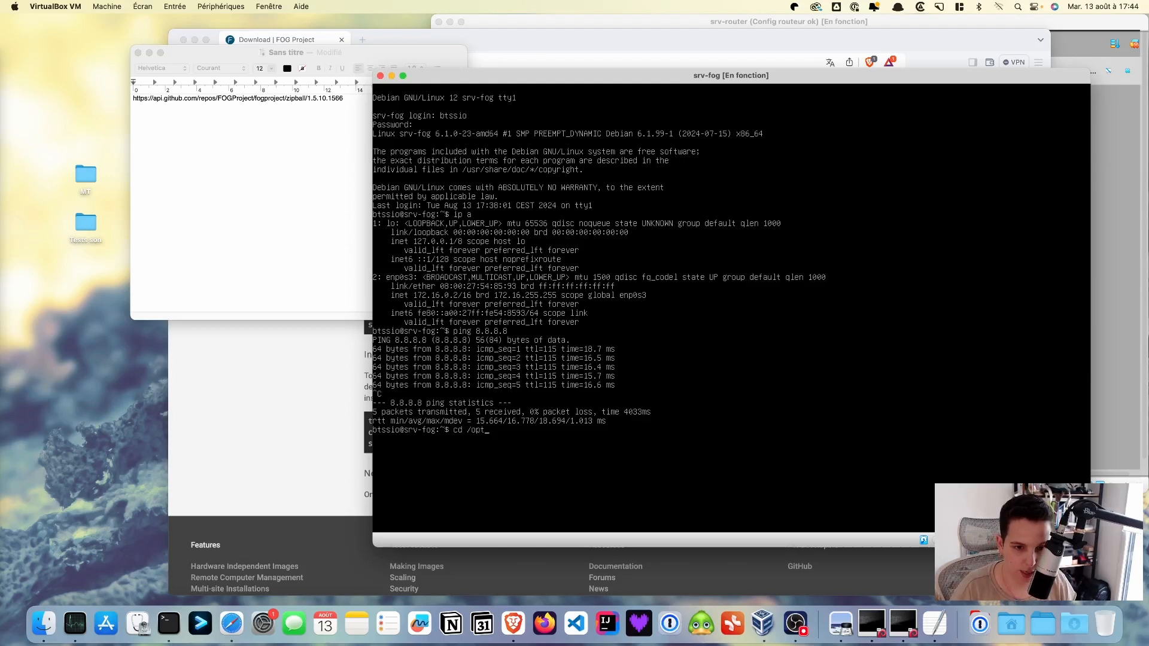
pyautogui.press('Return')
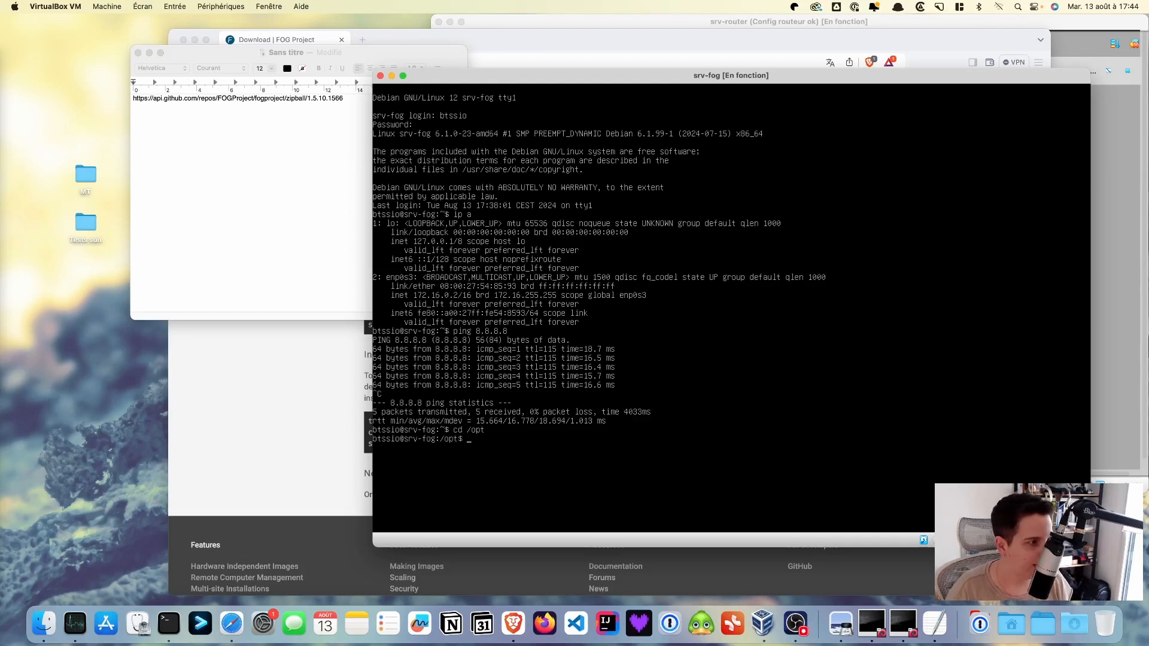
pyautogui.write('wget')
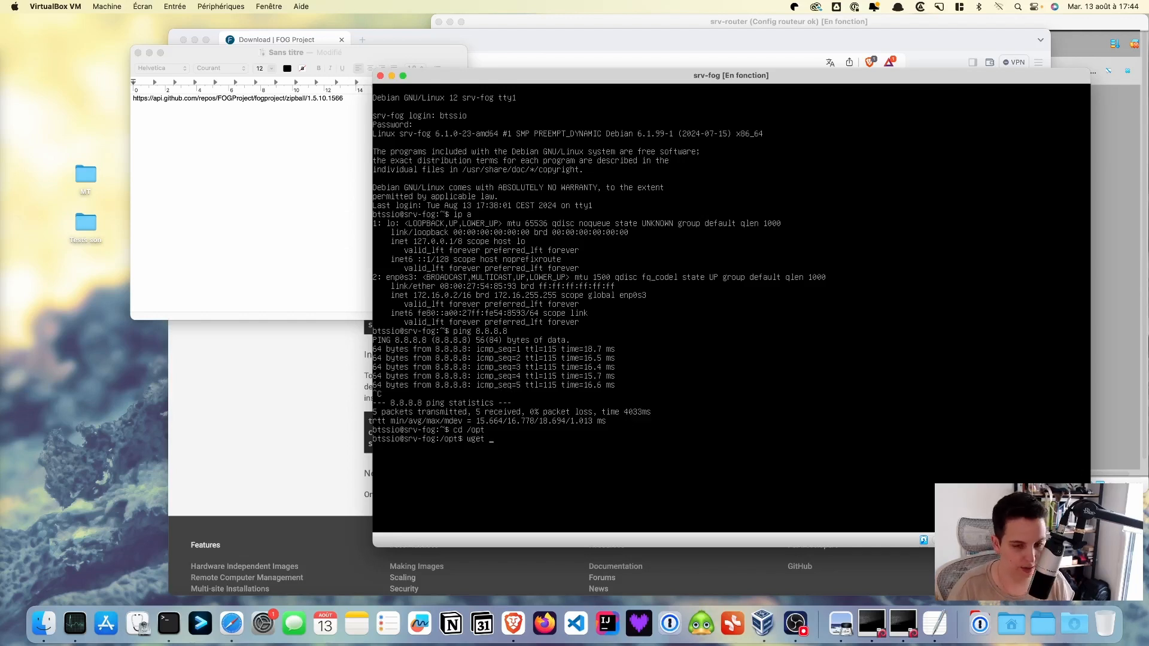
pyautogui.write('-O')
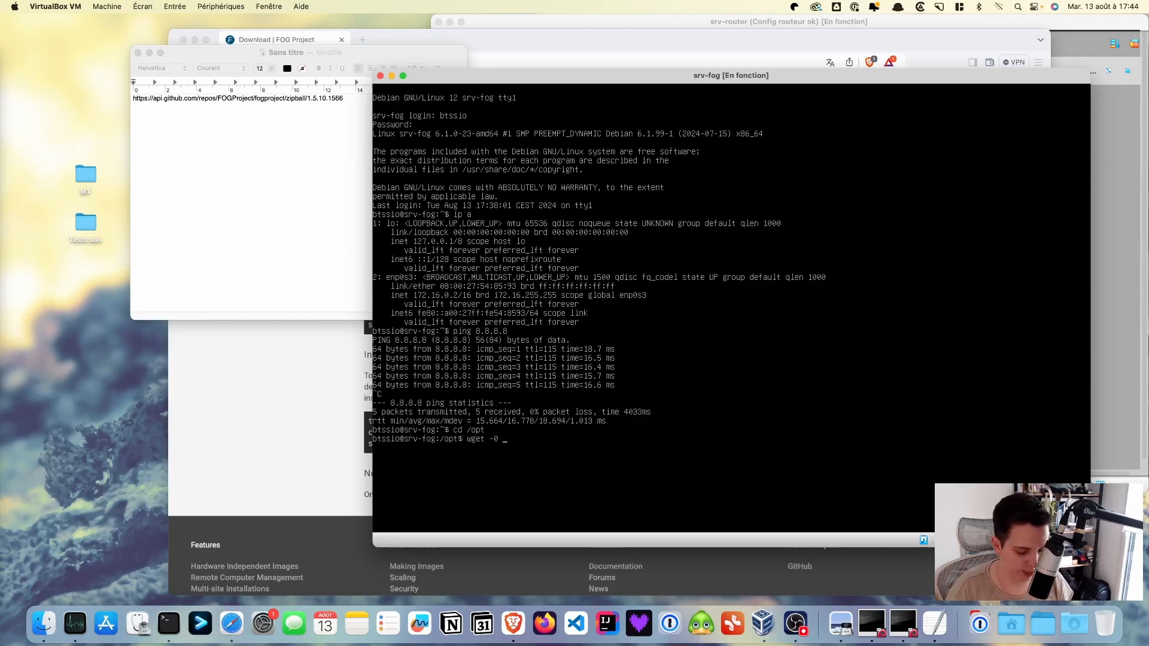
pyautogui.write('fog.z')
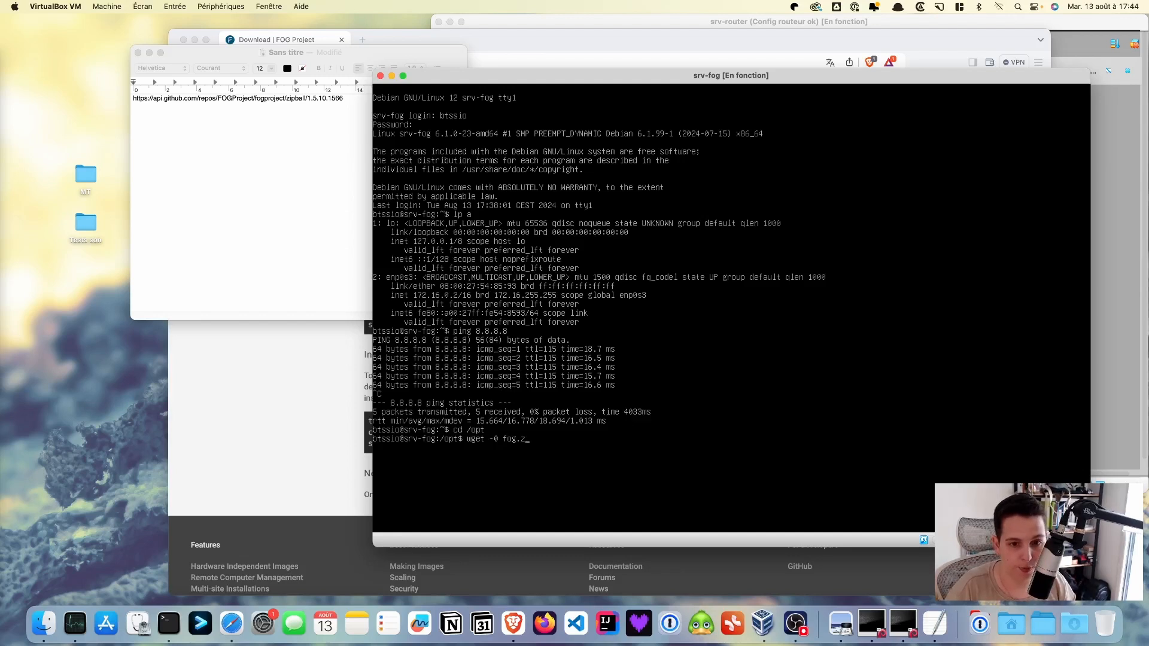
pyautogui.write('ip')
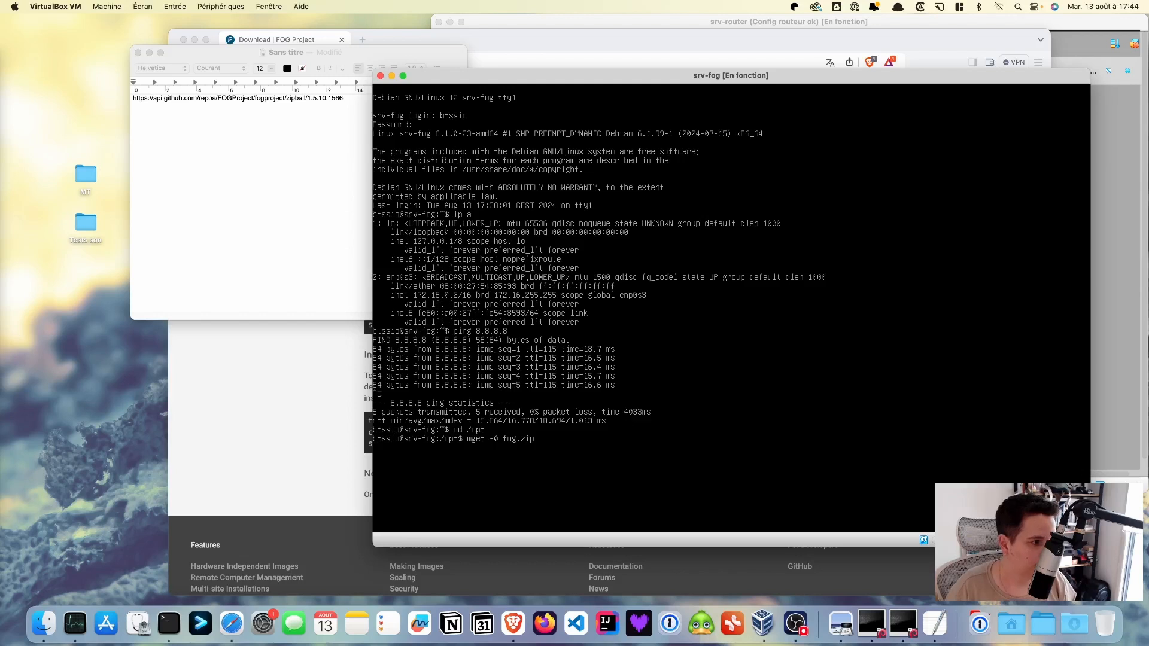
pyautogui.write(' https://')
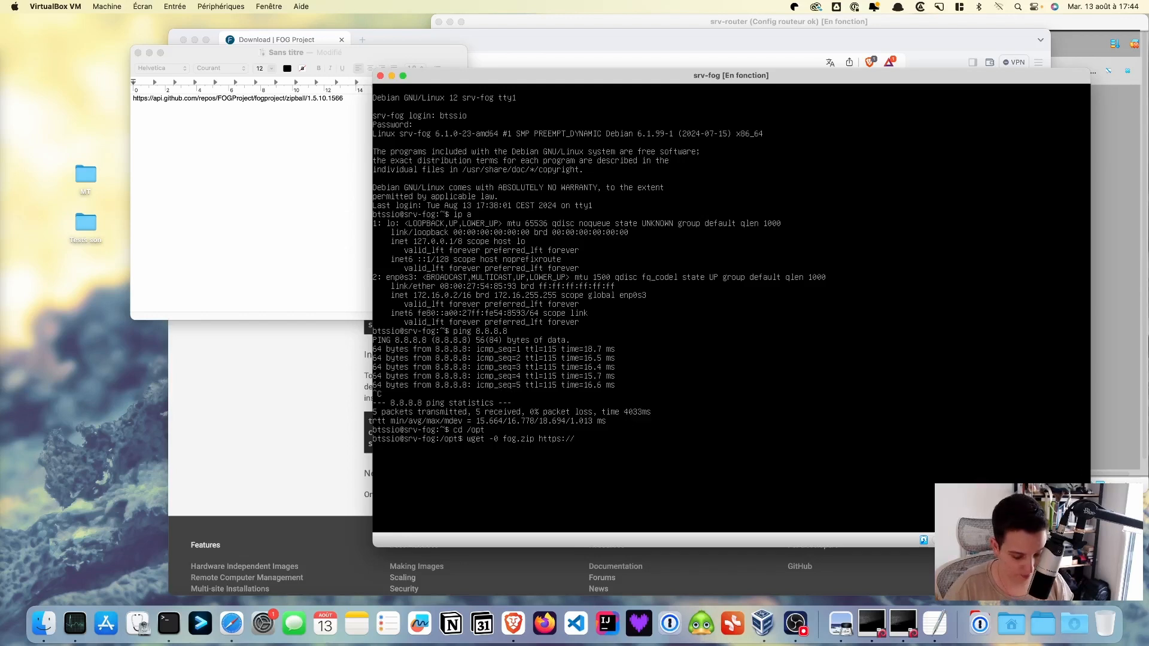
pyautogui.write('api.gith')
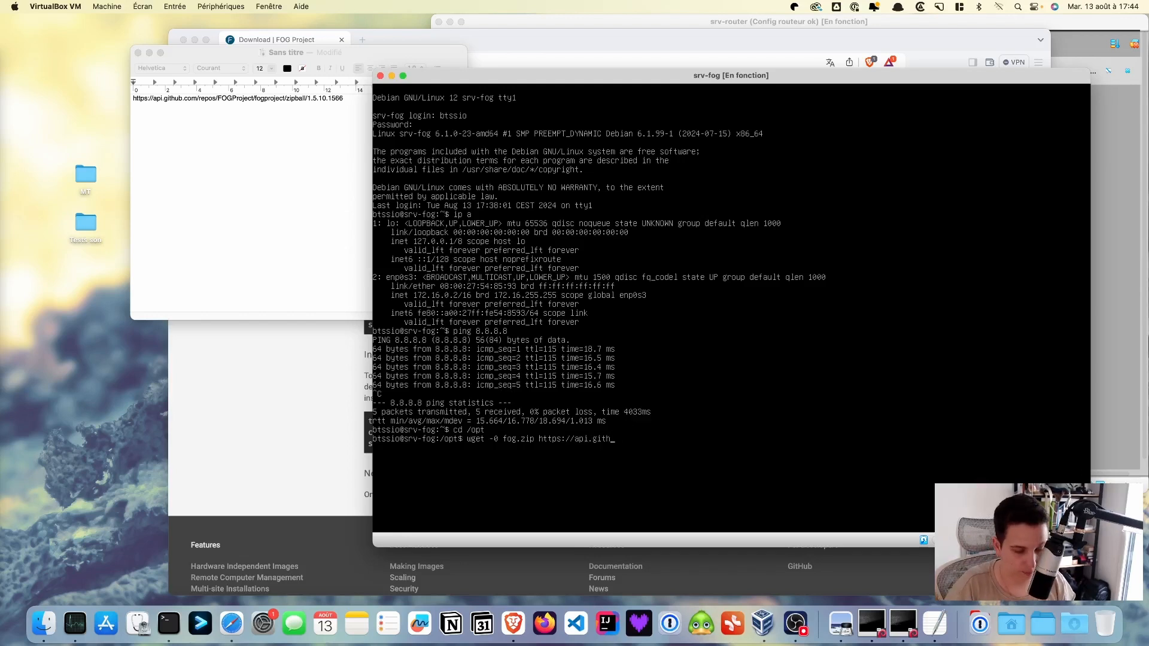
pyautogui.write('ub.com/repos/FOGProject')
pyautogui.write('/fogproject/zipball/')
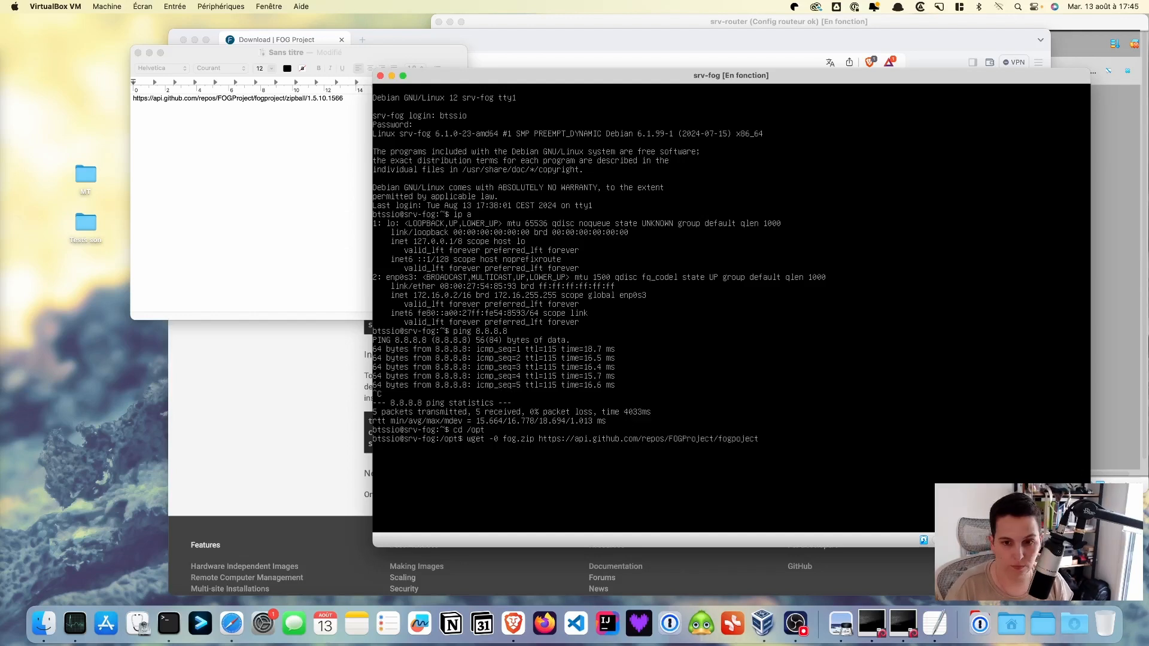
pyautogui.write('1.5.10.1566')
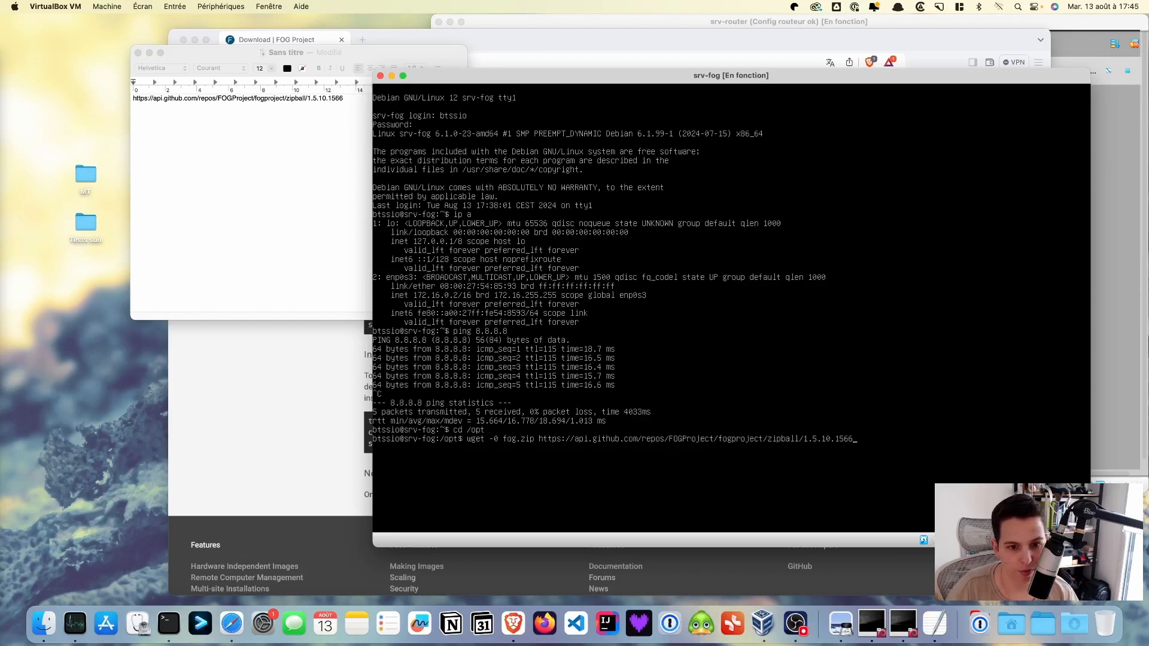
pyautogui.press('Return')
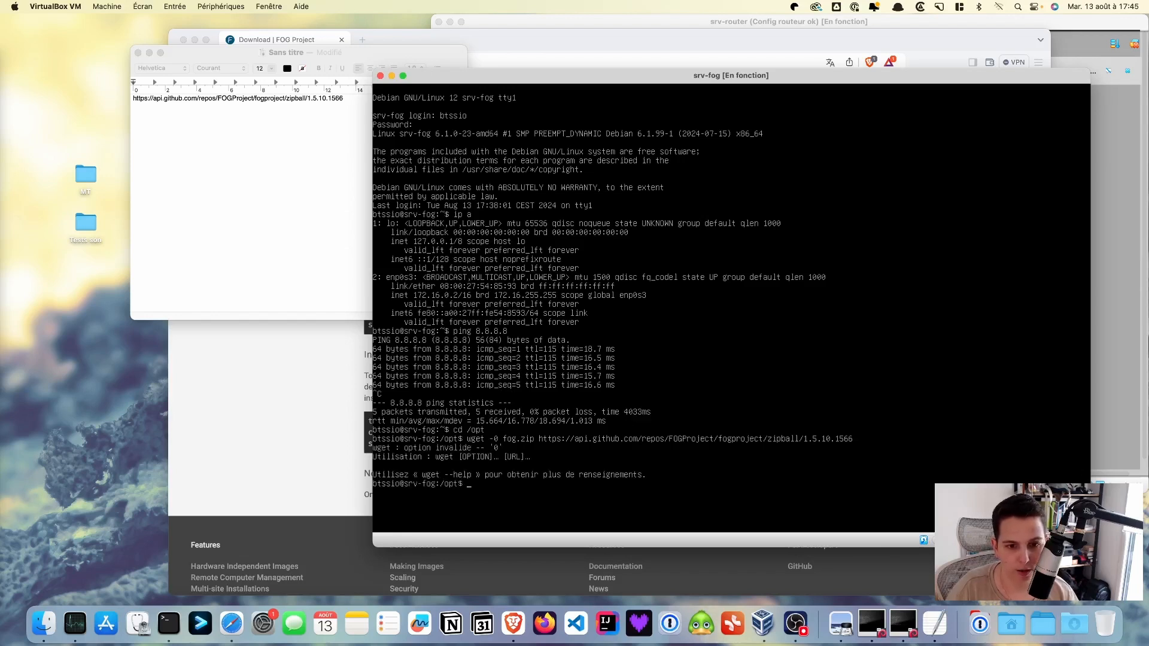
pyautogui.press('Up')
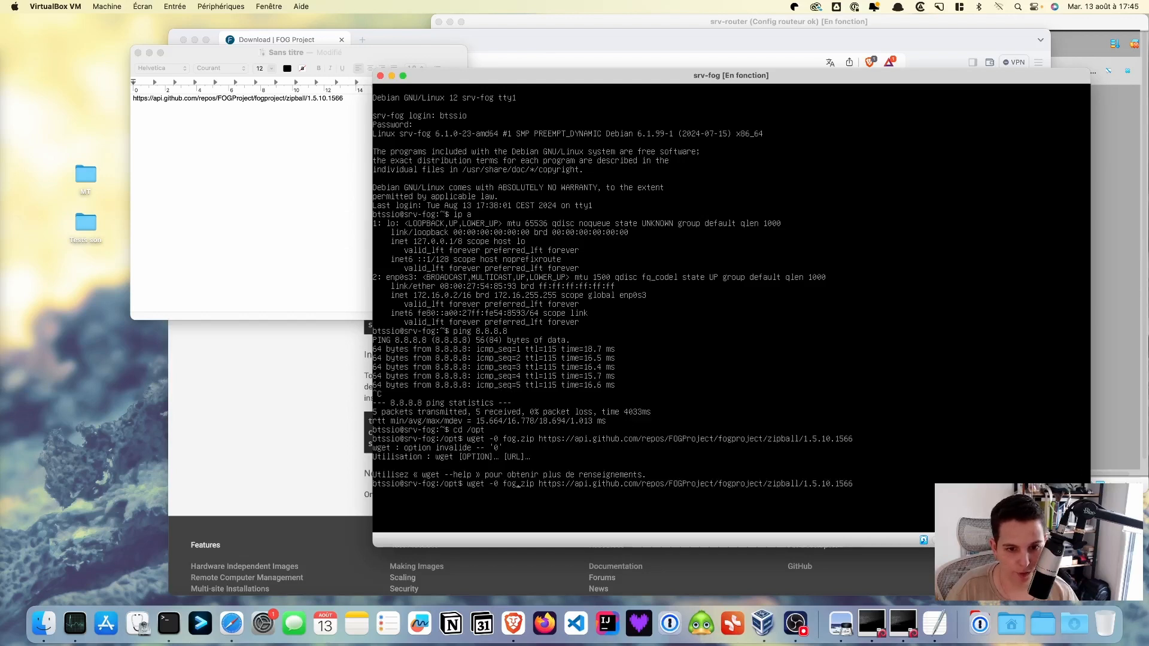
pyautogui.press('BackSpace')
pyautogui.write('O')
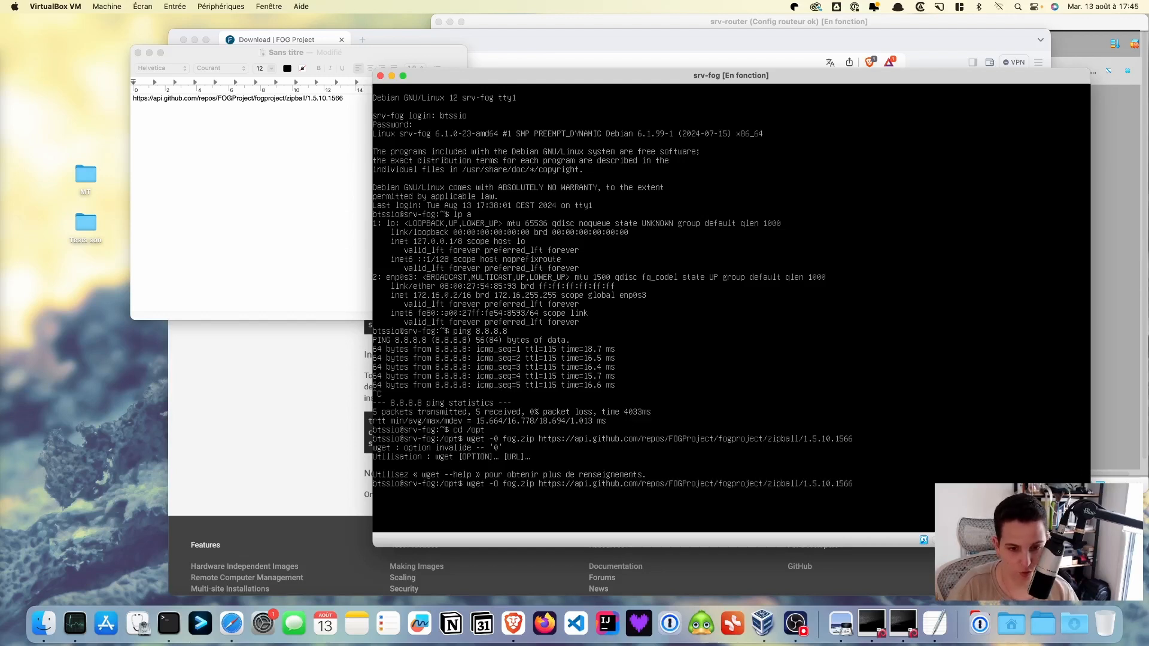
pyautogui.press('Return')
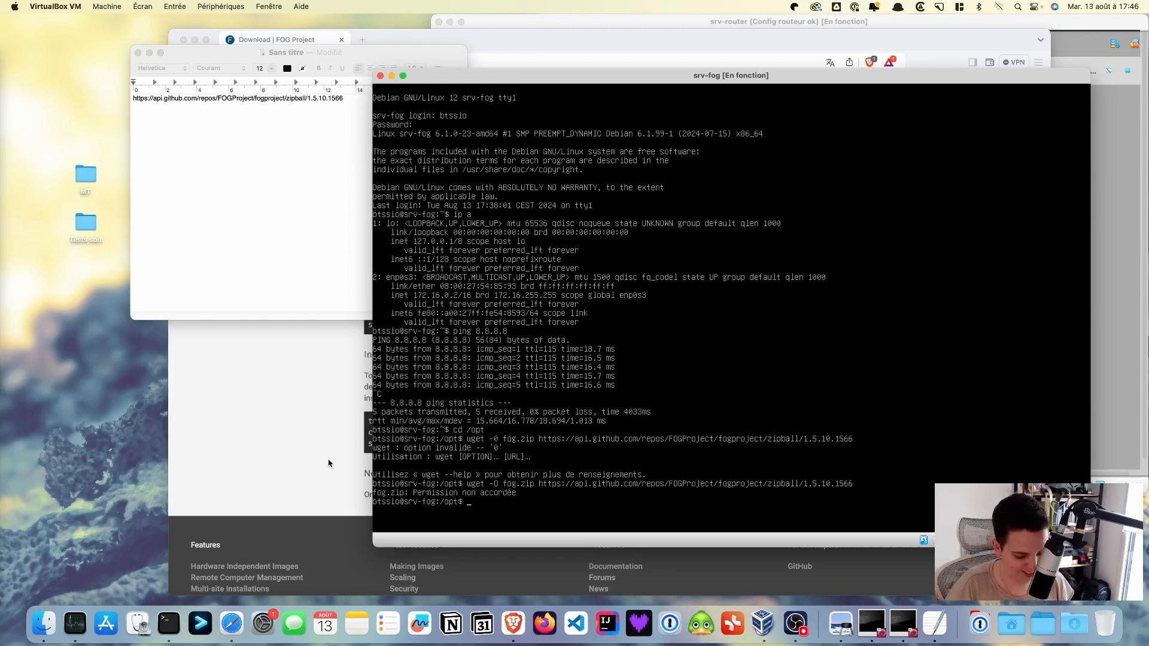
# Step: Switch to the root account with su -, entering the root password, and change the working directory to /opt
pyautogui.write('su -')
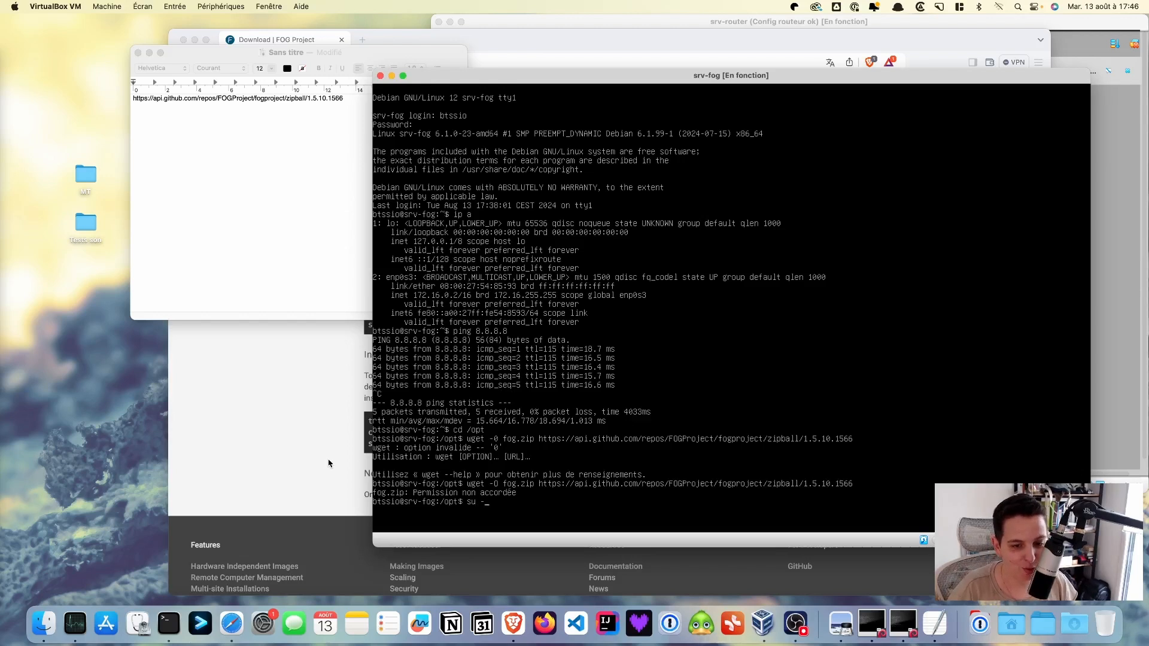
pyautogui.press('Return')
pyautogui.press('Return')
pyautogui.write('cd /opt')
pyautogui.press('Return')
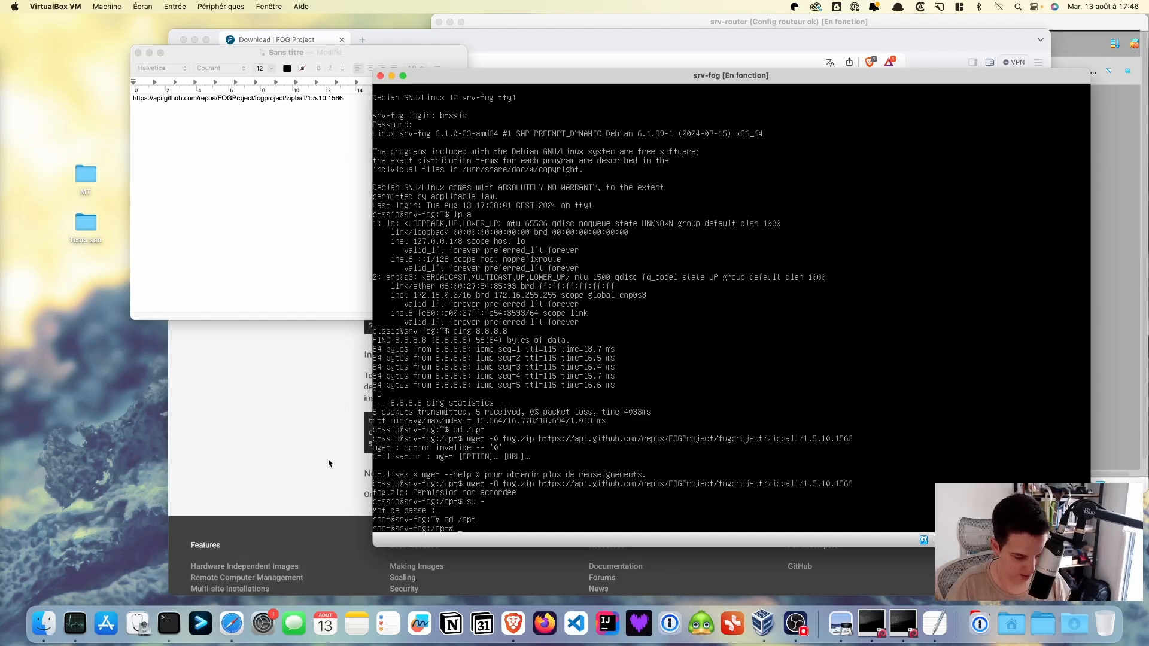
pyautogui.write('wget')
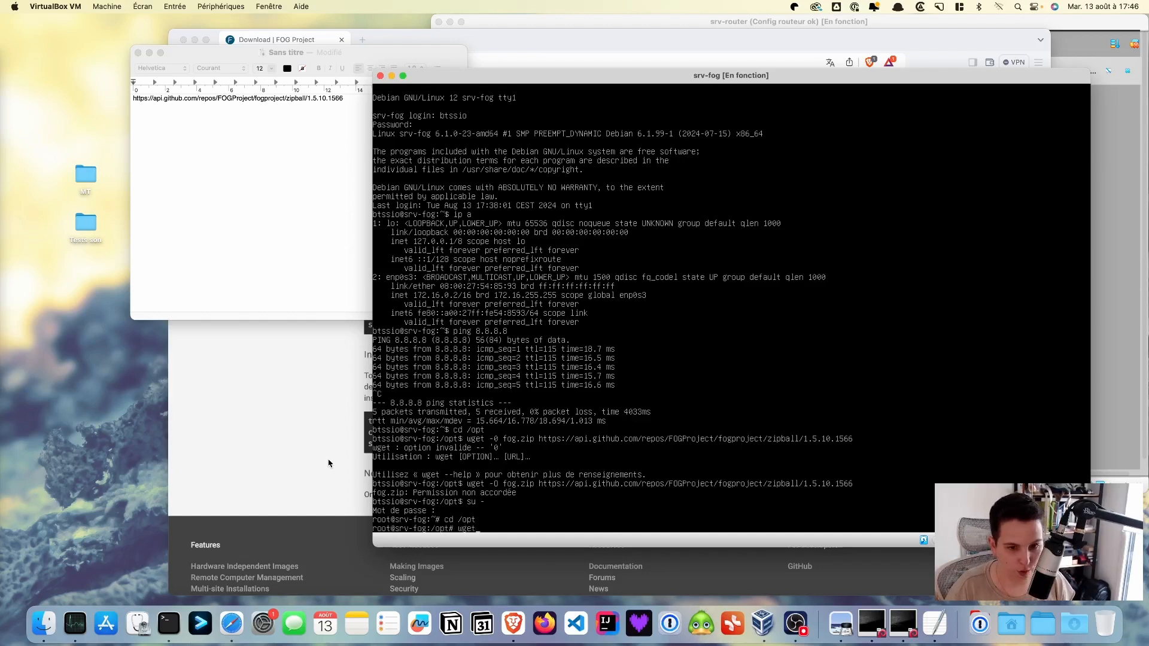
pyautogui.write(' -O fog.zip https://api.github.com/repos/FOGProject/fogproject/zipball/1.5.10.1566')
pyautogui.press('Return')
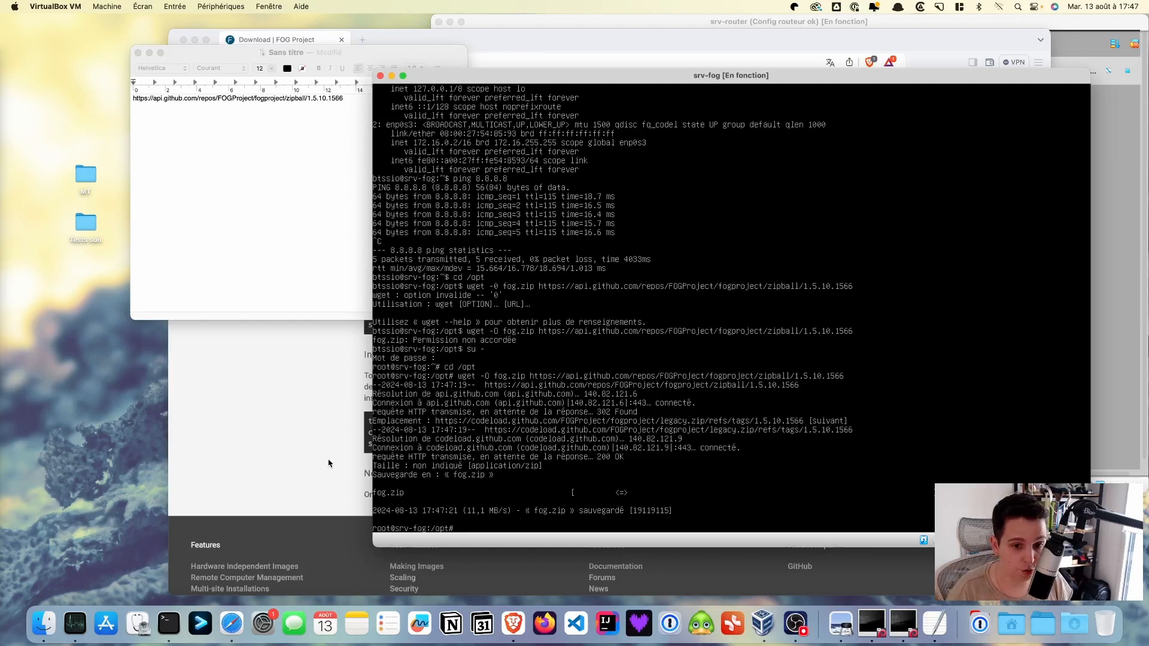
# Step: Check the available commands starting with "un" for an unzip tool, and install it with apt-get install unzip
pyautogui.write('un')
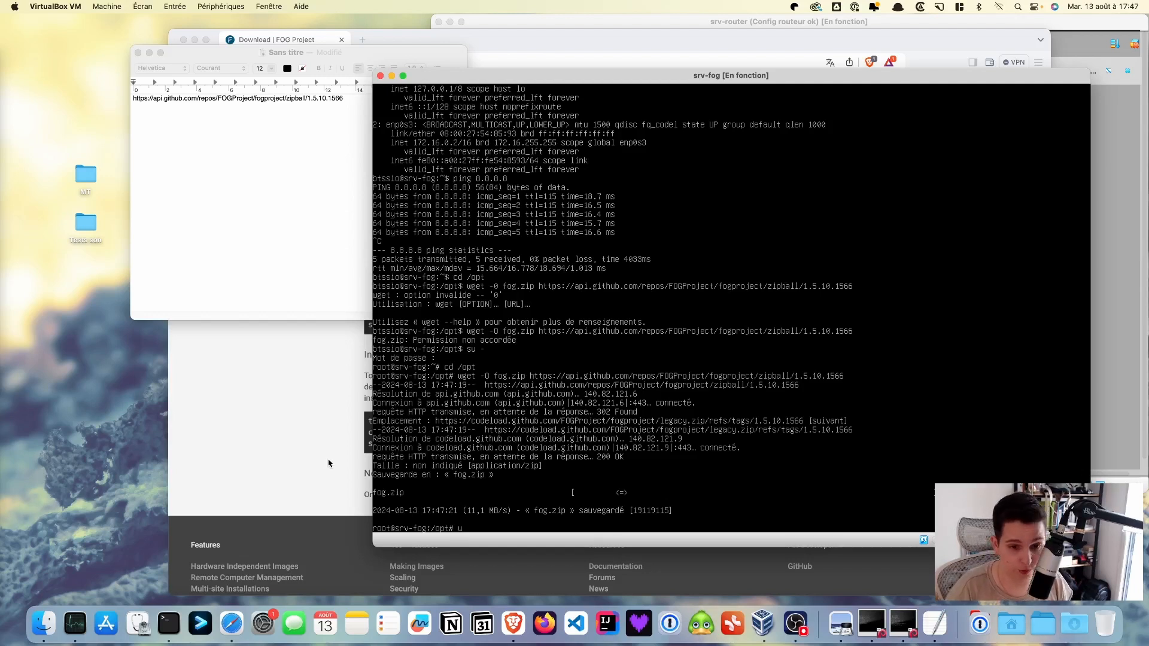
pyautogui.press('Tab')
pyautogui.press('Tab')
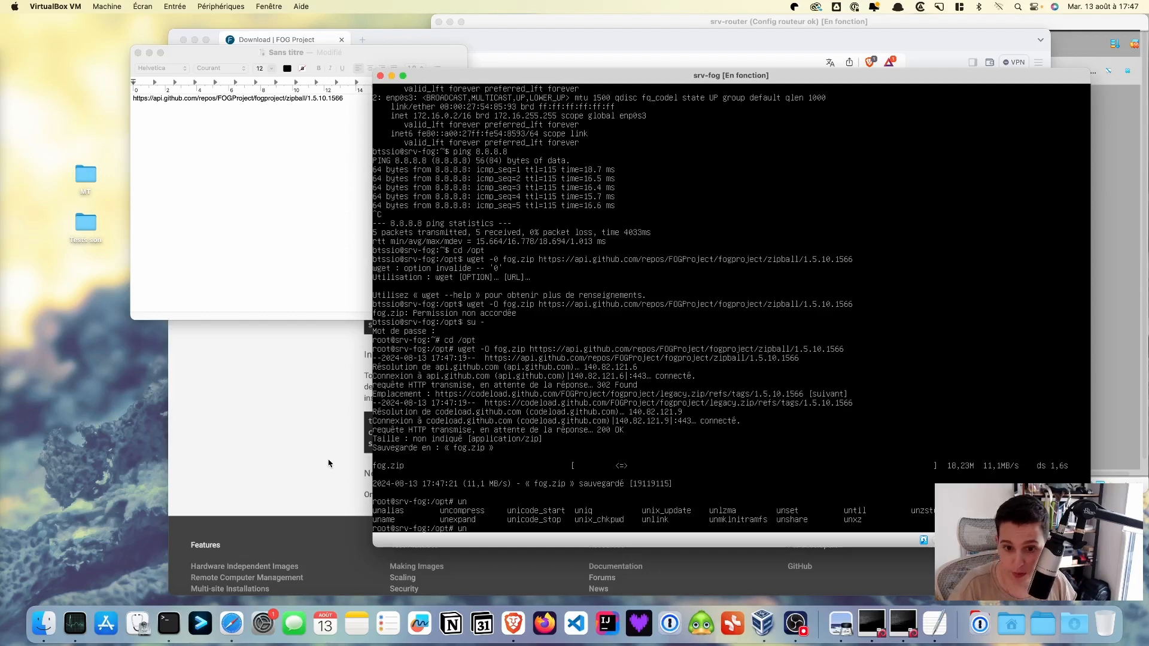
pyautogui.press('BackSpace')
pyautogui.press('BackSpace')
pyautogui.write('apt-get in')
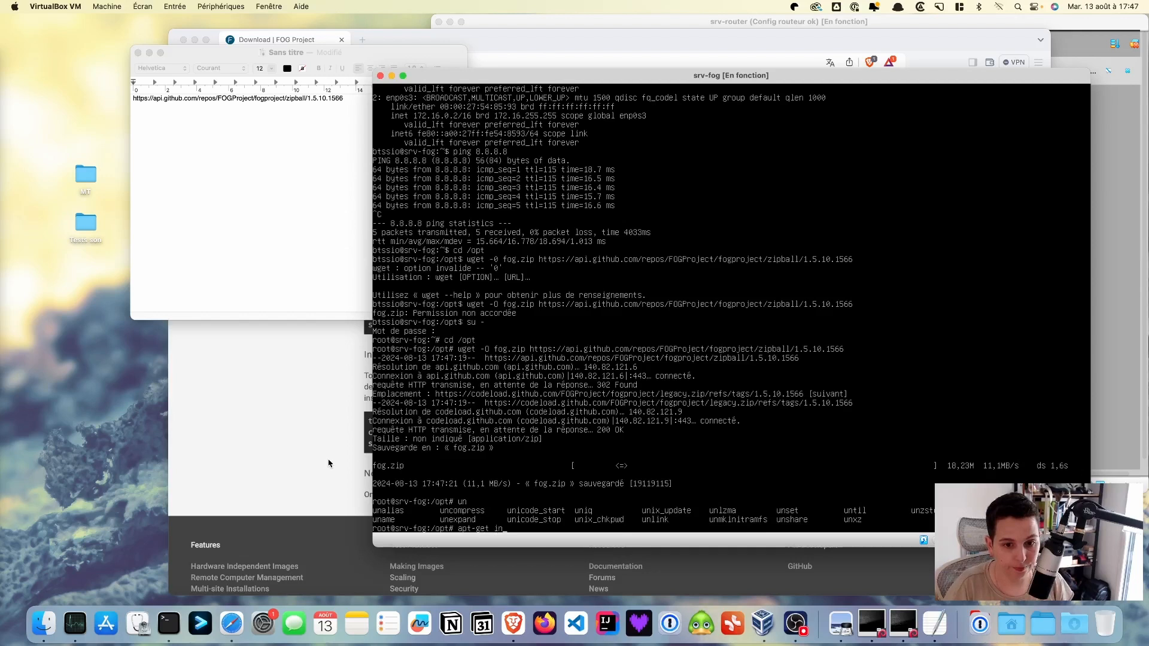
pyautogui.write('stall unzip')
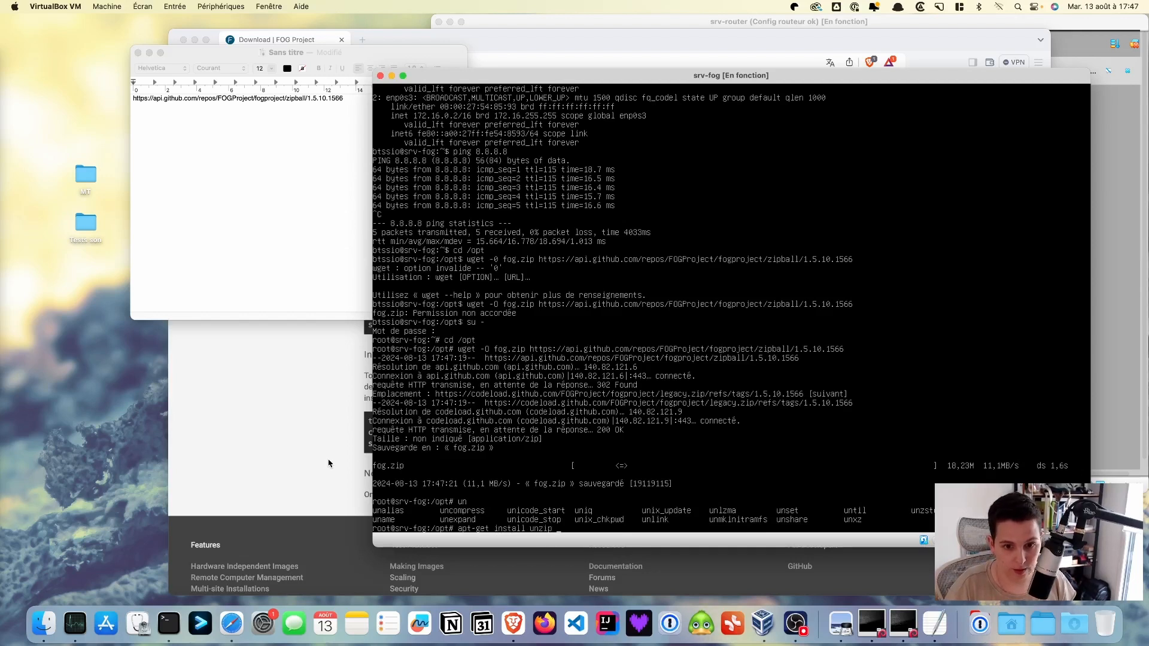
pyautogui.press('Return')
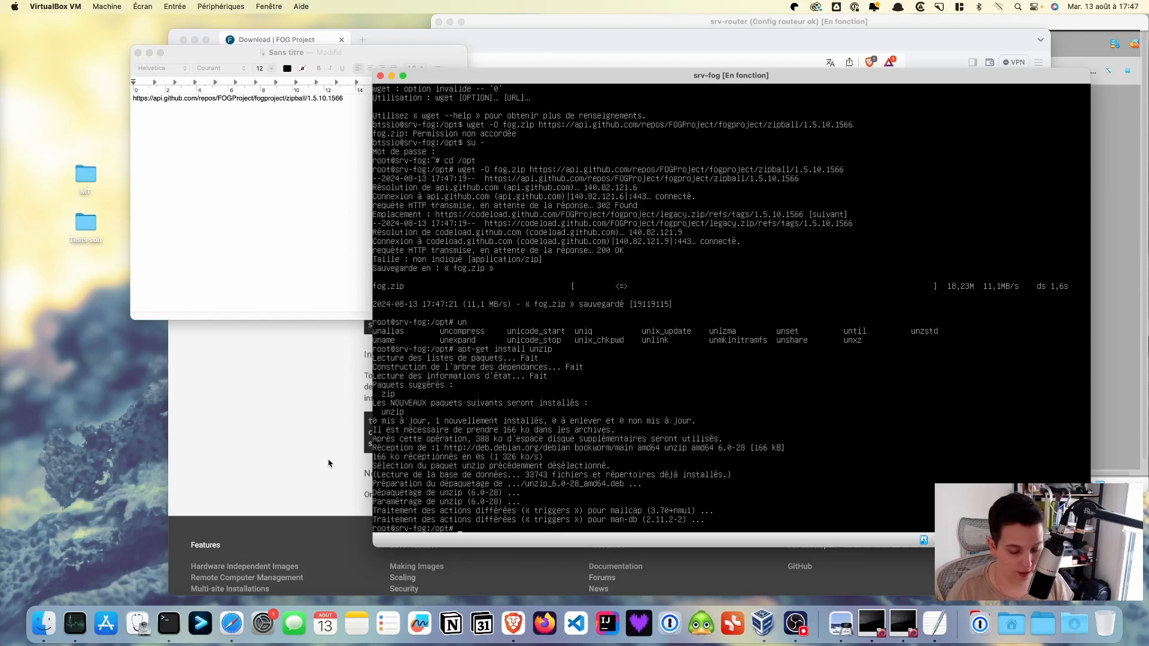
# Step: Extract the fog.zip archive into /opt with unzip
pyautogui.write('unzip')
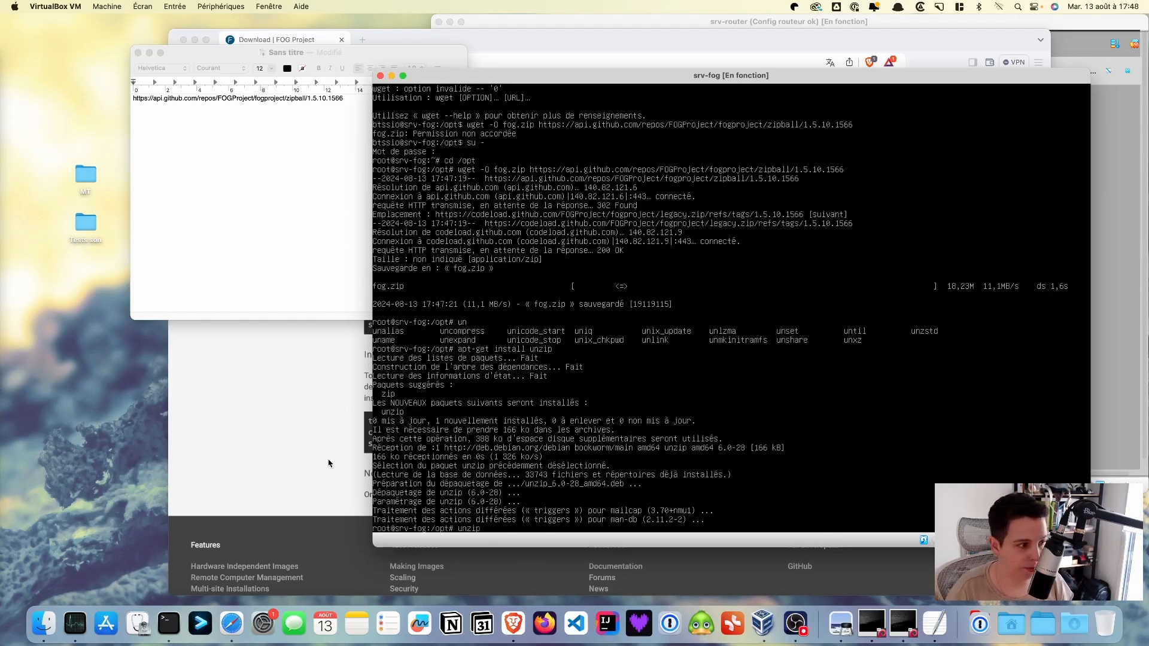
pyautogui.write(' fog.zip')
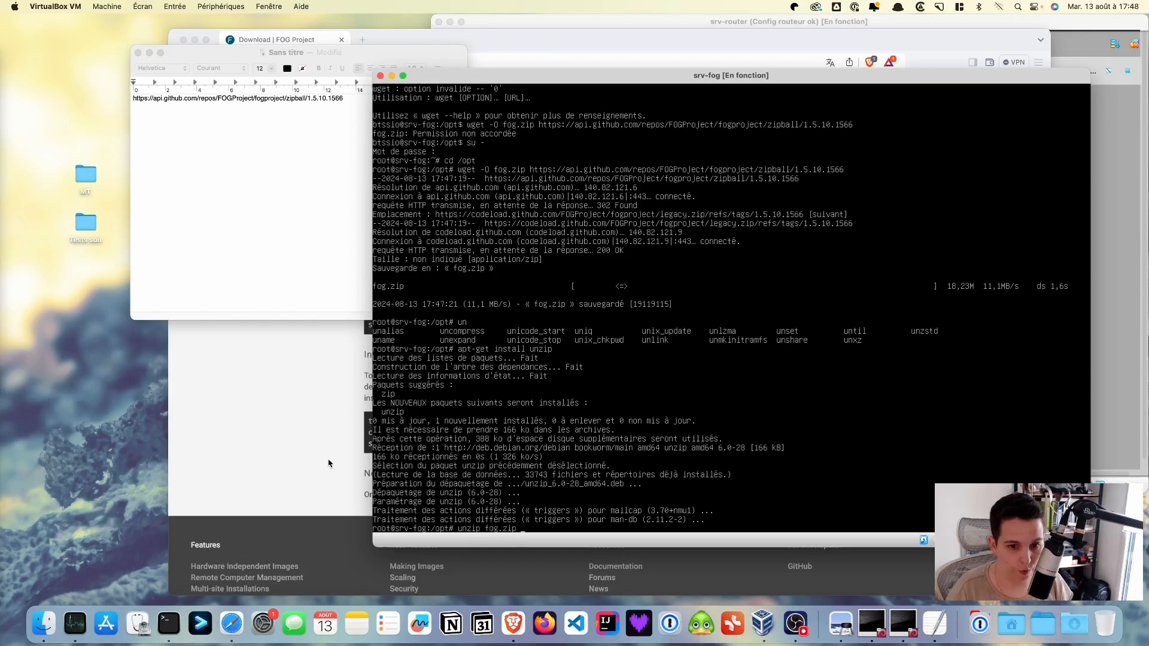
pyautogui.press('Return')
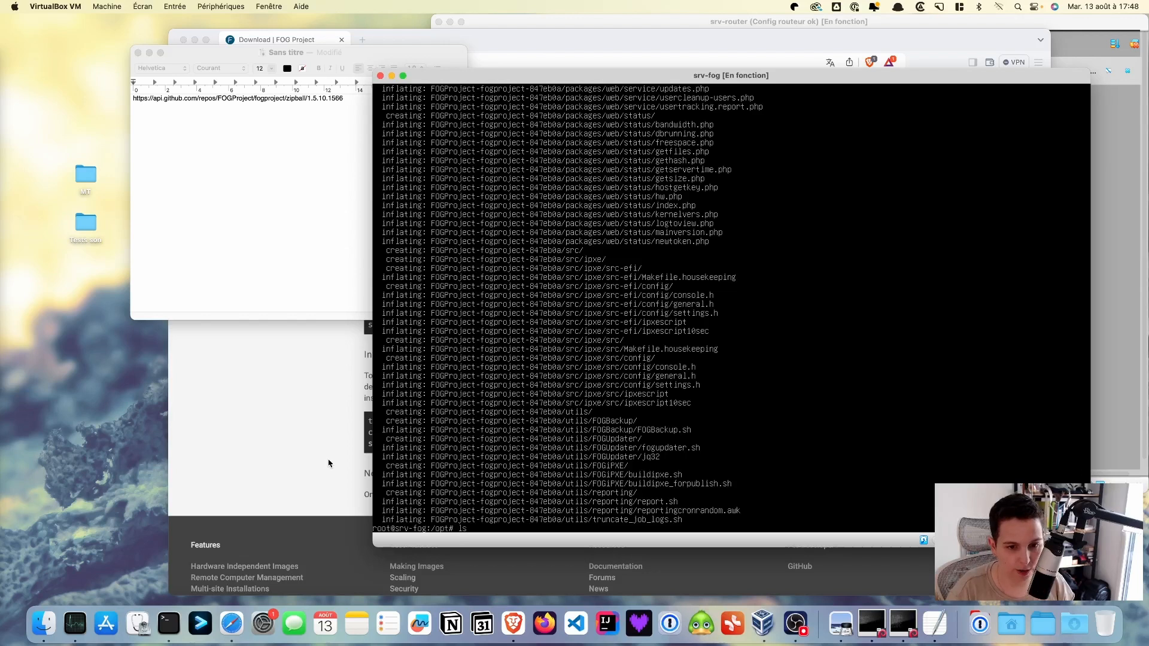
# Step: List the contents of /opt and change the working directory to FOGProject-fogproject-847eb0a/bin/
pyautogui.write('ls')
pyautogui.press('Return')
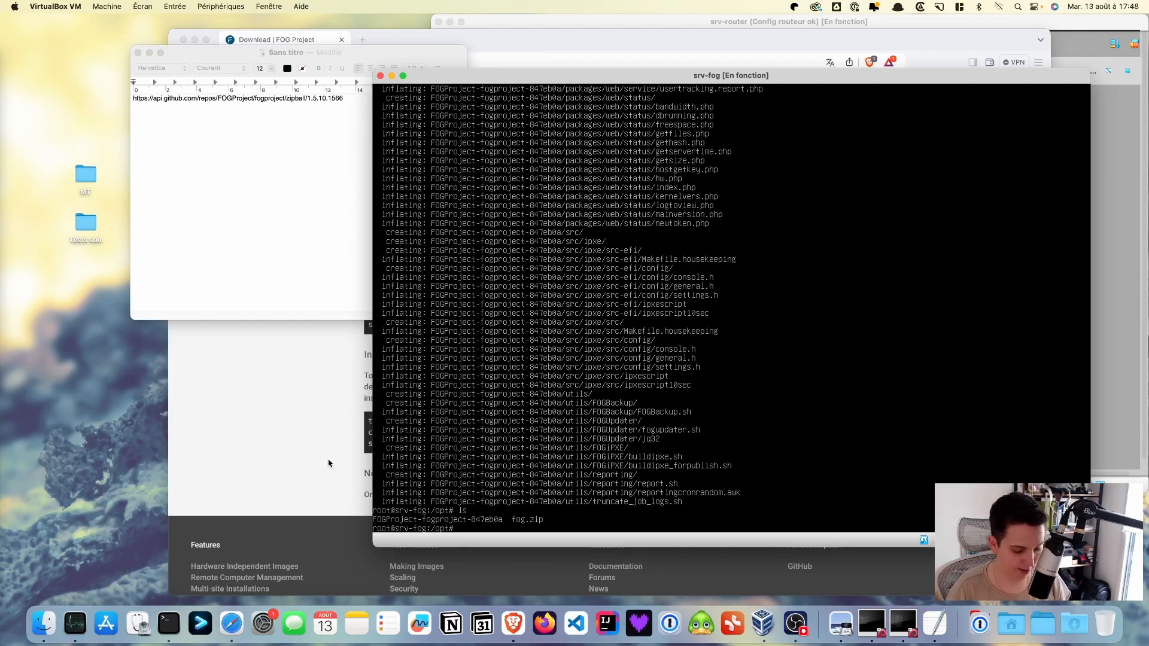
pyautogui.write('cd FOG')
pyautogui.press('Tab')
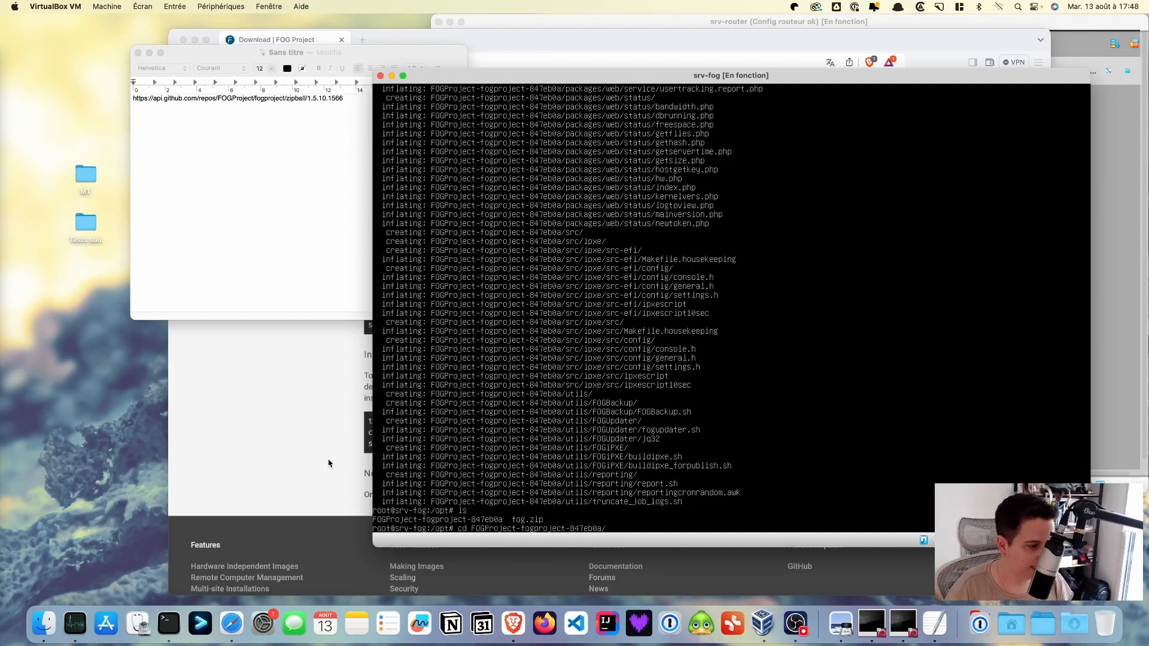
pyautogui.write('bi')
pyautogui.press('Tab')
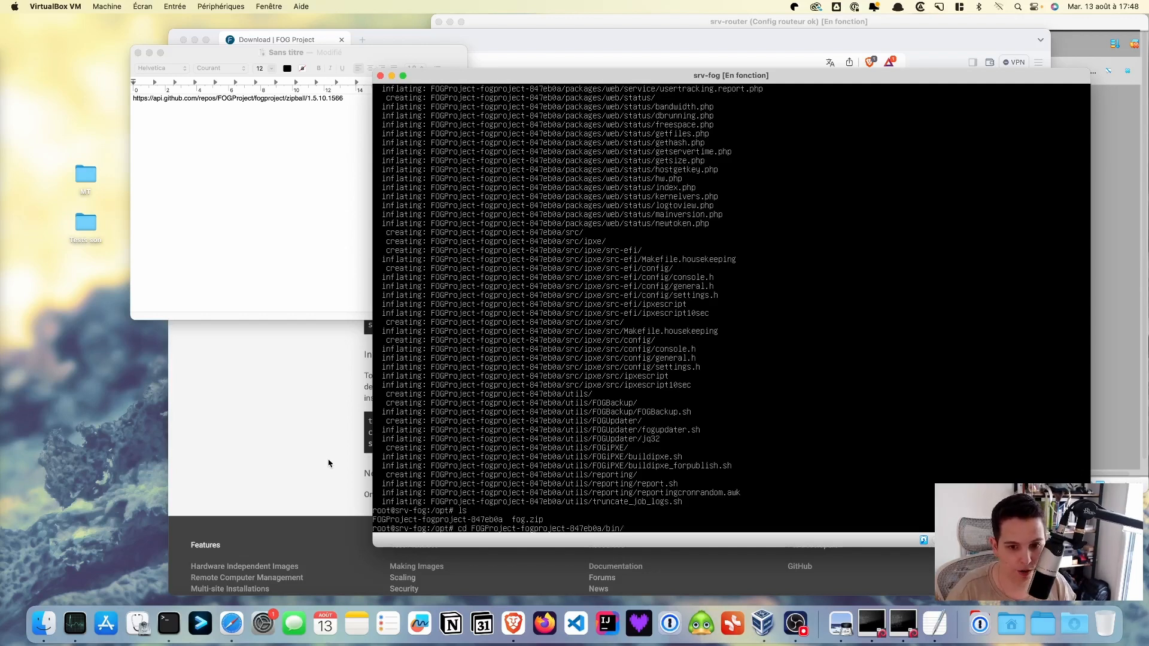
pyautogui.press('Return')
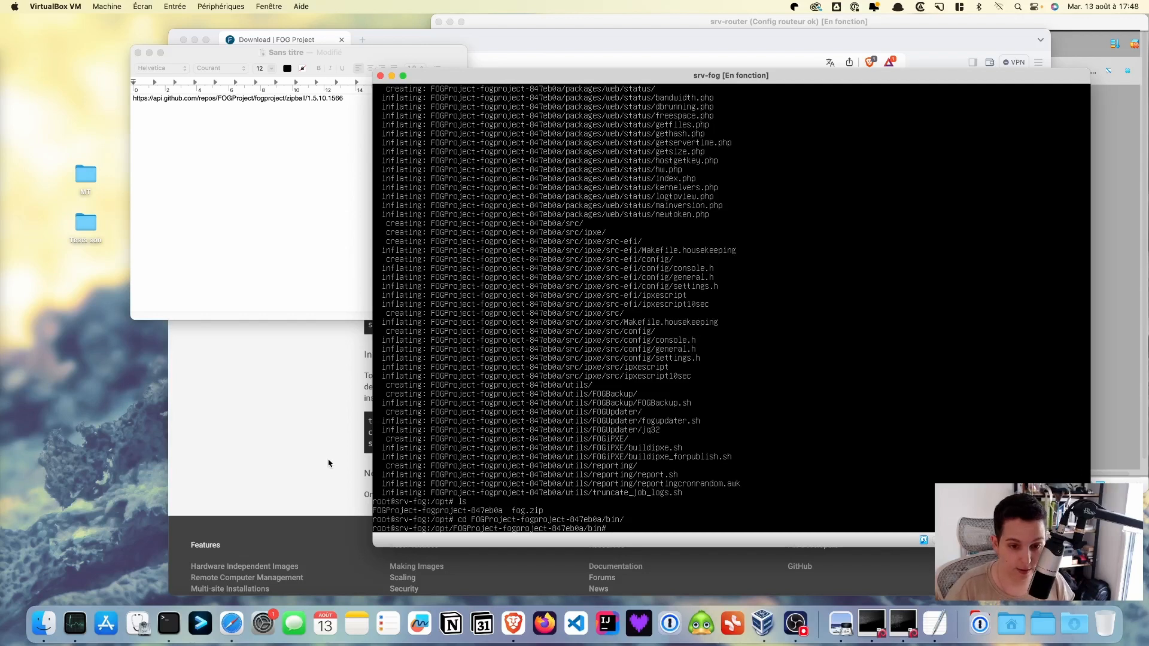
# Step: Run ./installfog.sh and accept choice 2, Debian Based Linux, as the Linux version for the installation
pyautogui.write('./ins')
pyautogui.press('Tab')
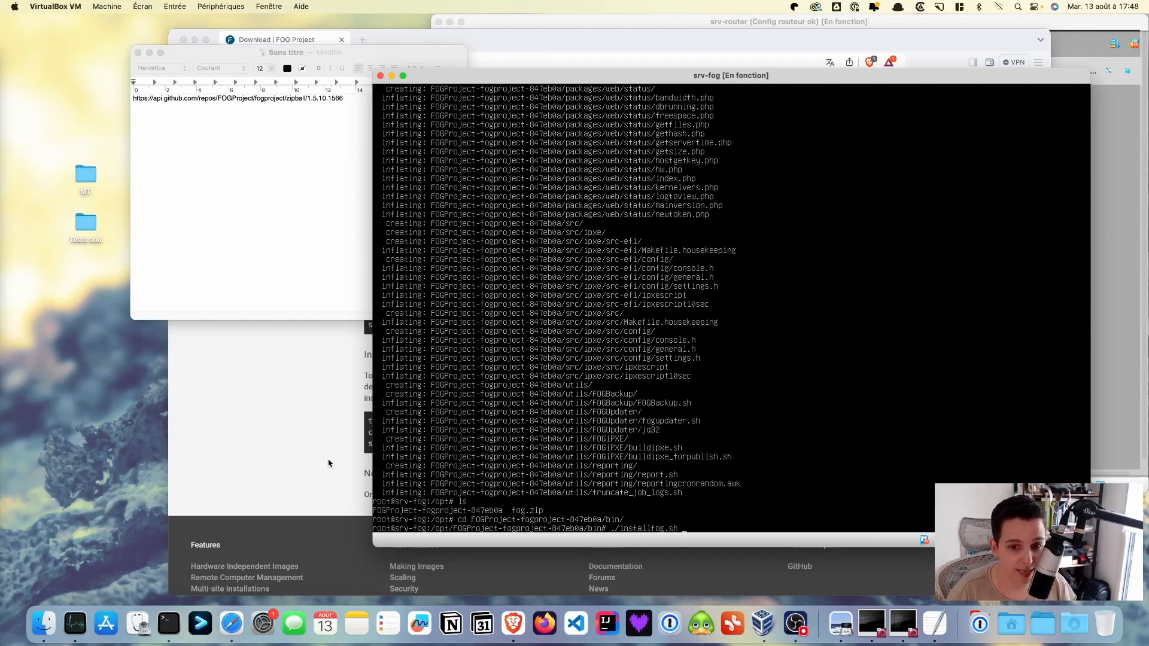
pyautogui.press('Return')
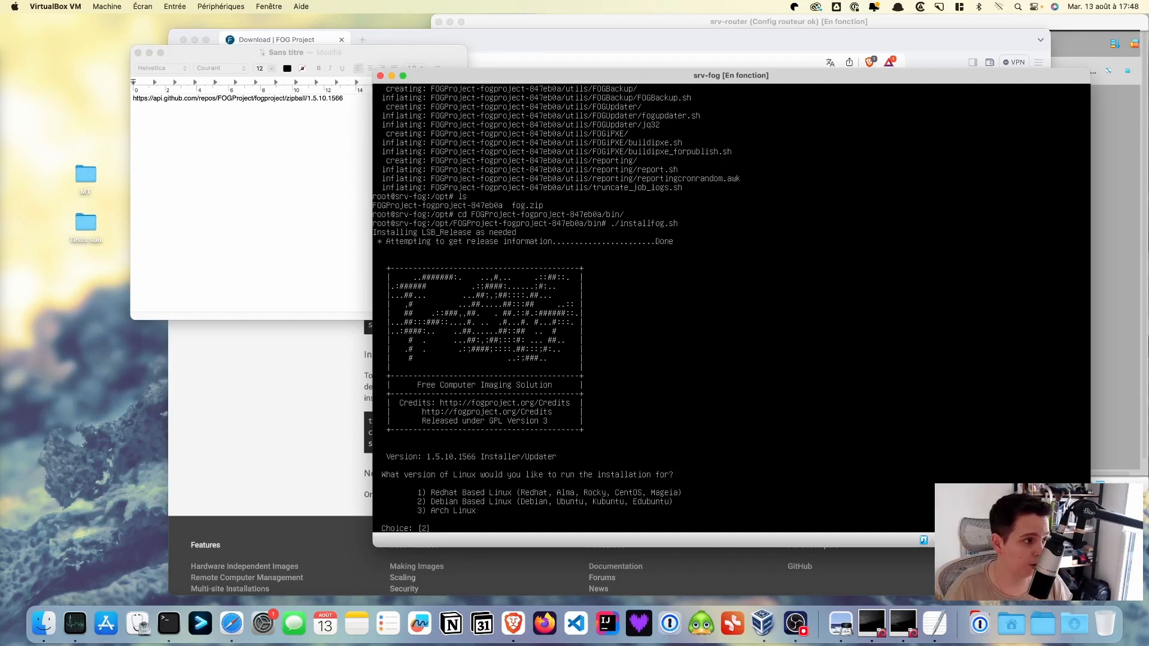
pyautogui.press('super+Tab')
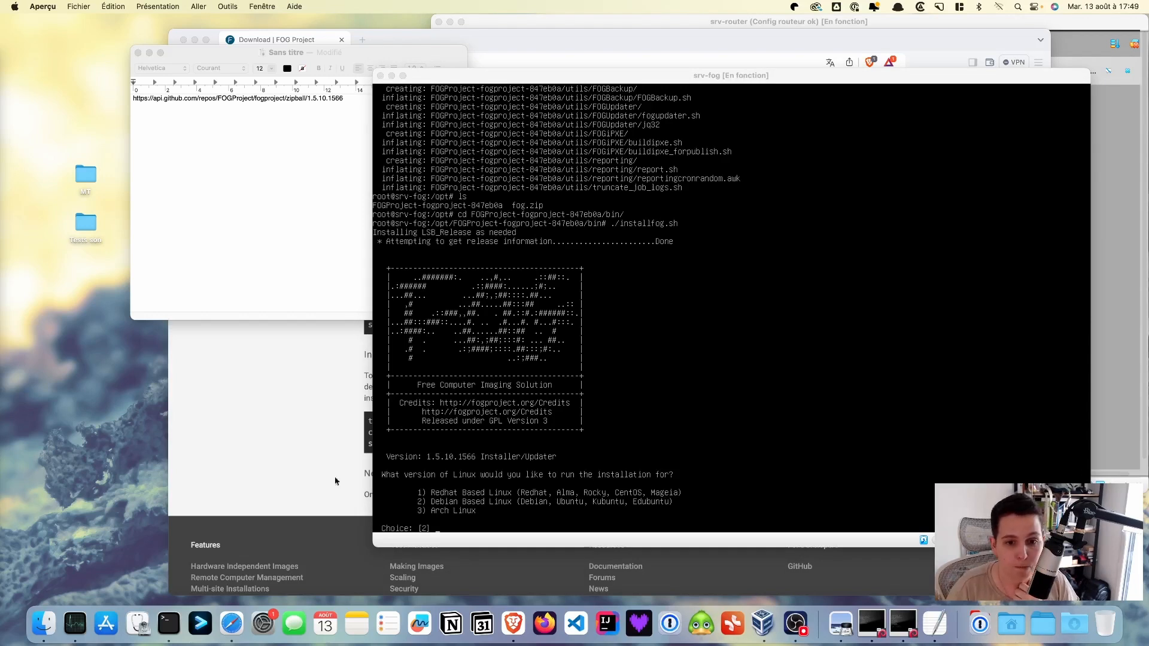
pyautogui.click(497, 528)
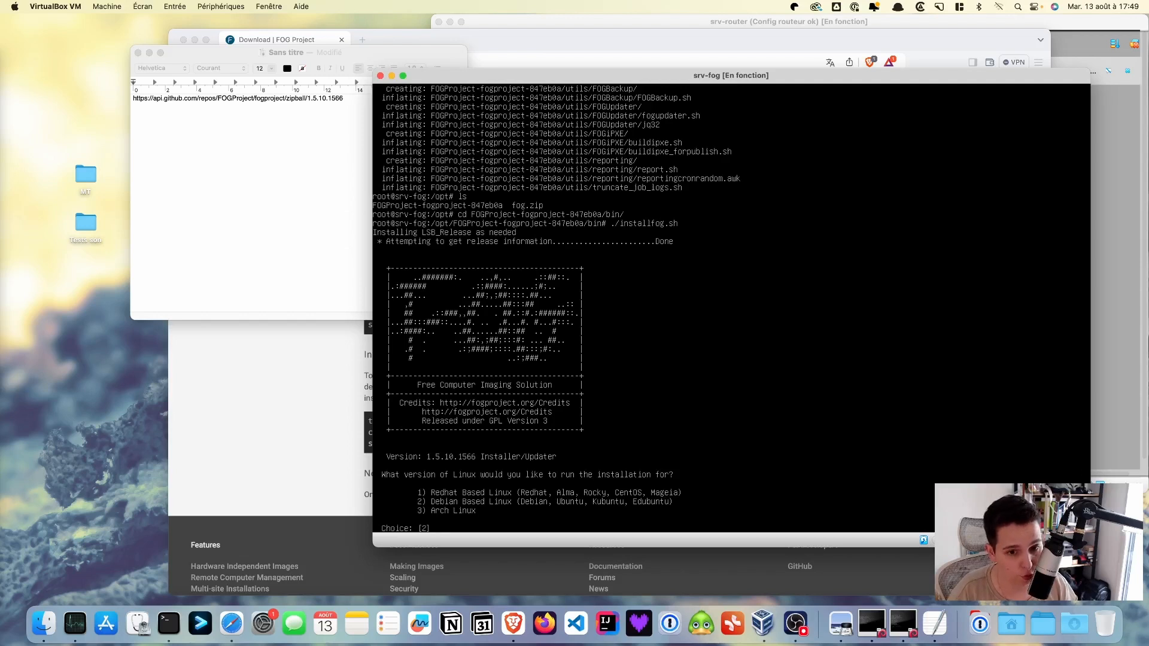
pyautogui.press('Return')
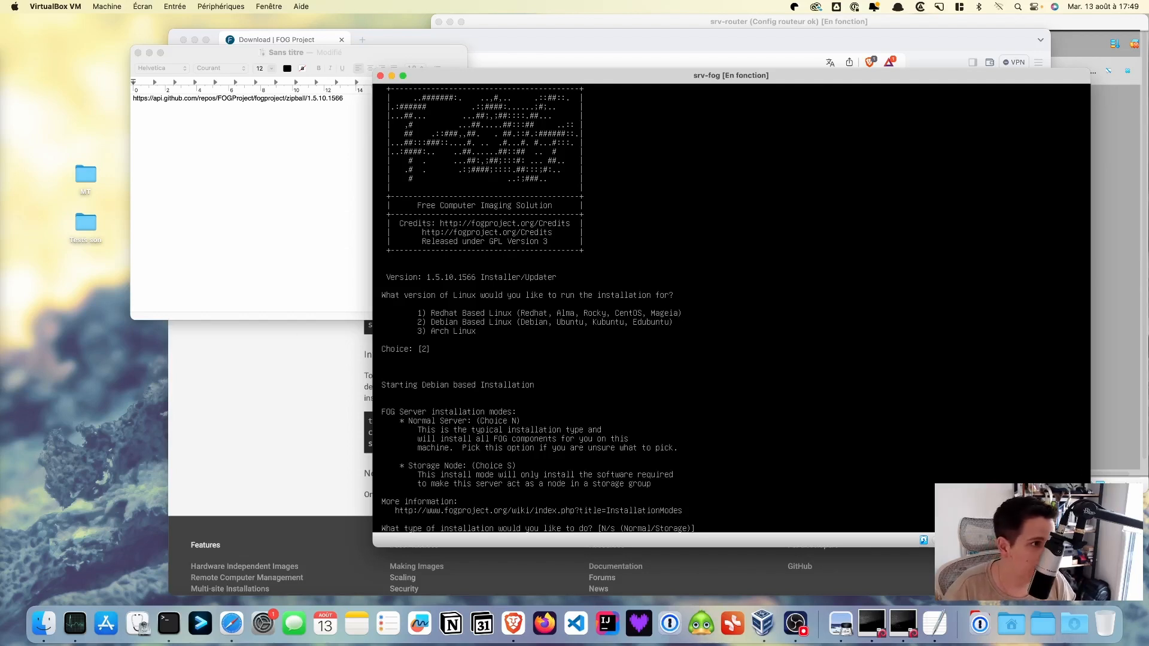
# Step: Choose installation type N (Normal Server) and keep enp0s3 as the default network interface
pyautogui.press('super+Tab')
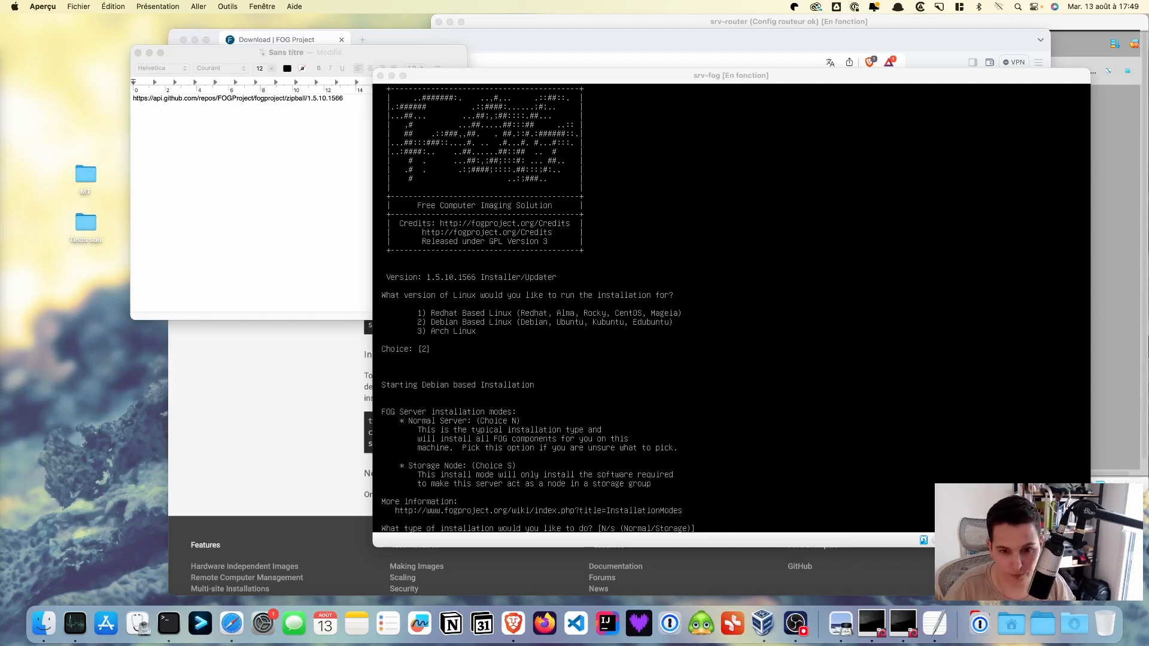
pyautogui.click(695, 456)
pyautogui.write('N')
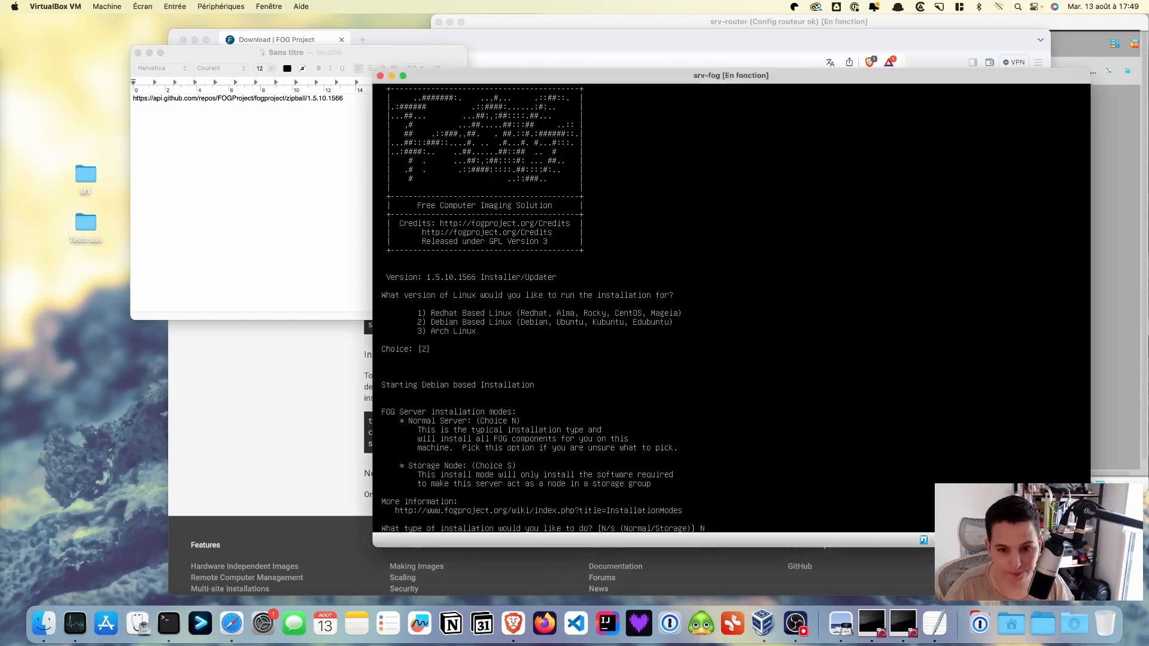
pyautogui.press('Return')
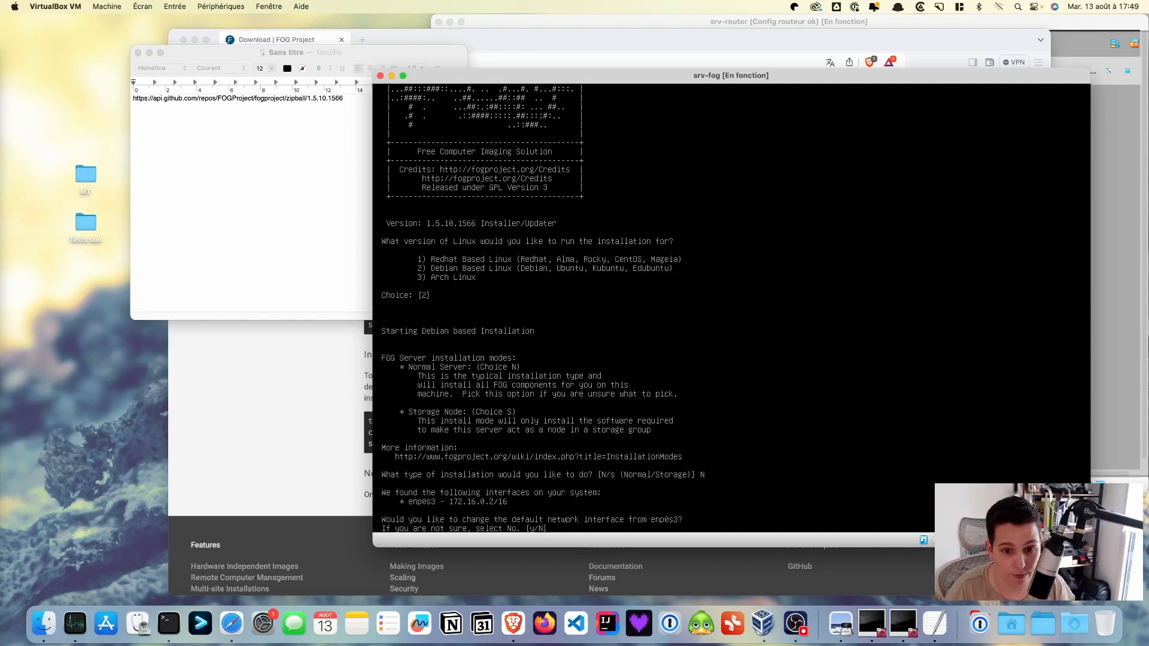
pyautogui.press('Return')
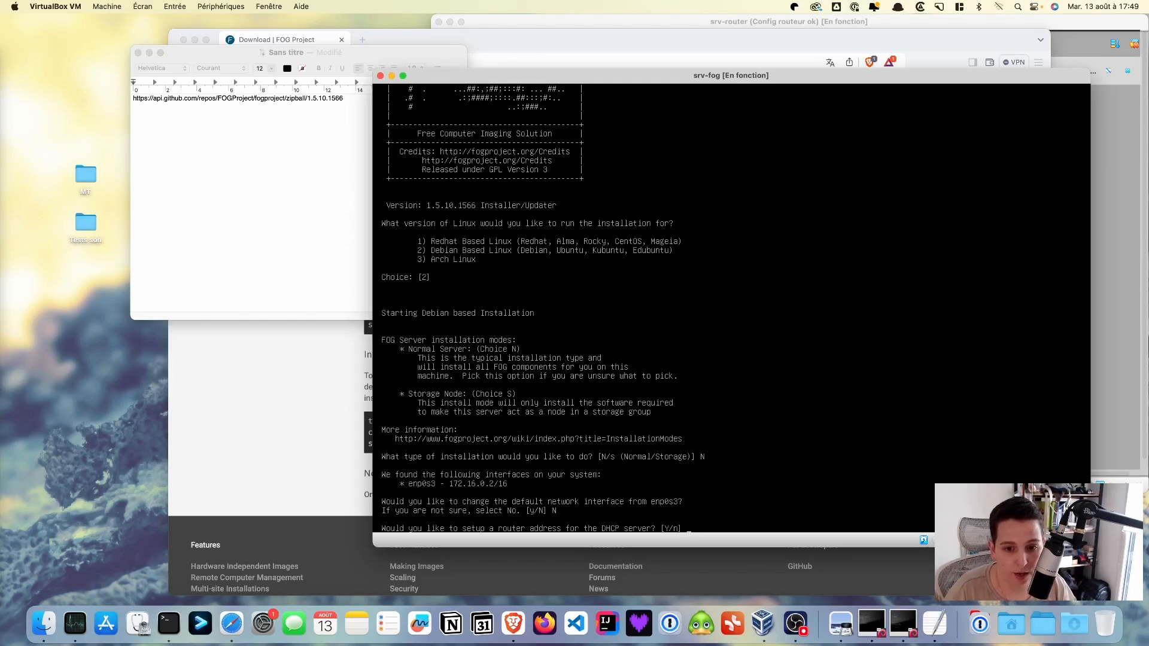
# Step: Answer Y to setting up a router address for the DHCP server and accept 172.16.0.254
pyautogui.write('Y')
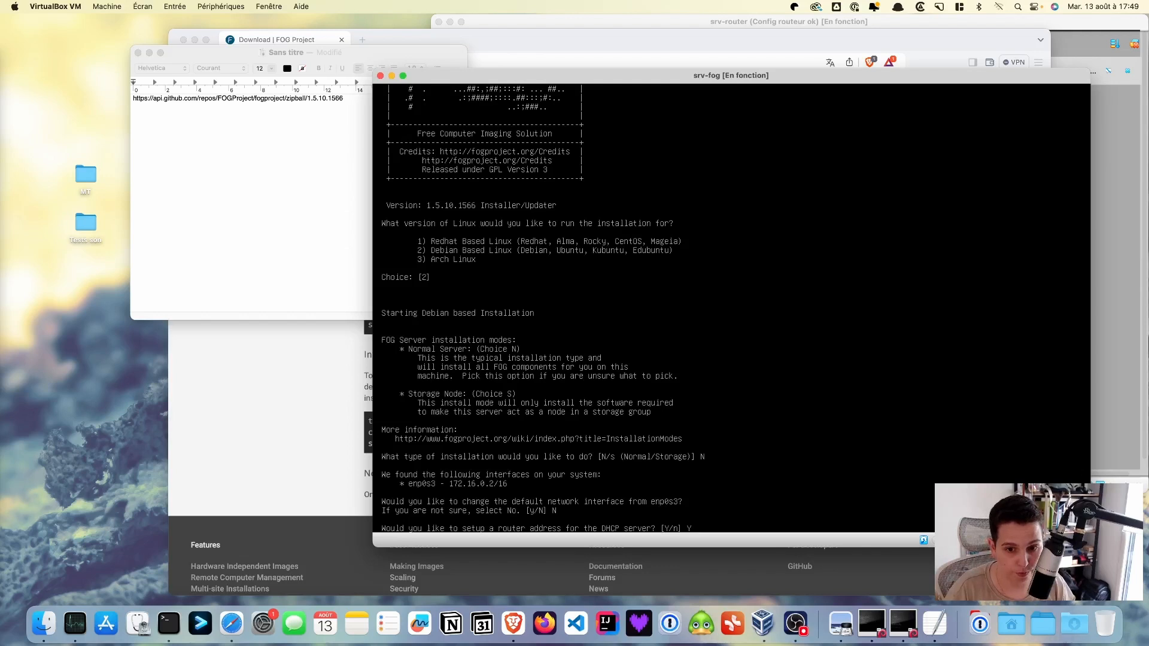
pyautogui.press('Return')
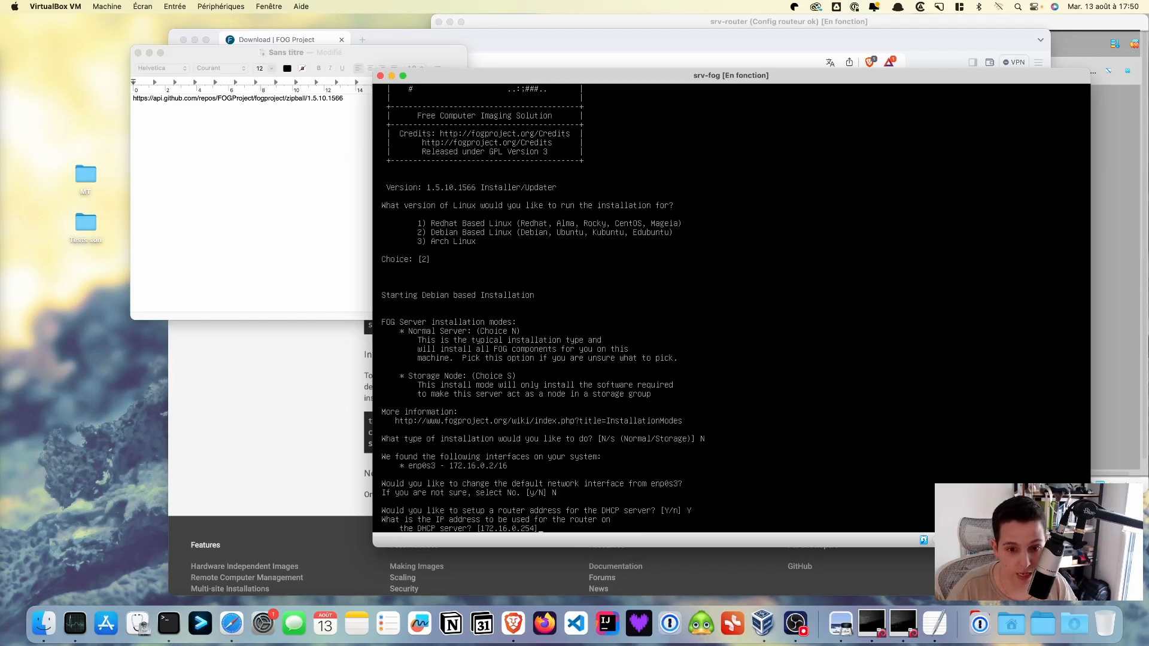
pyautogui.press('Return')
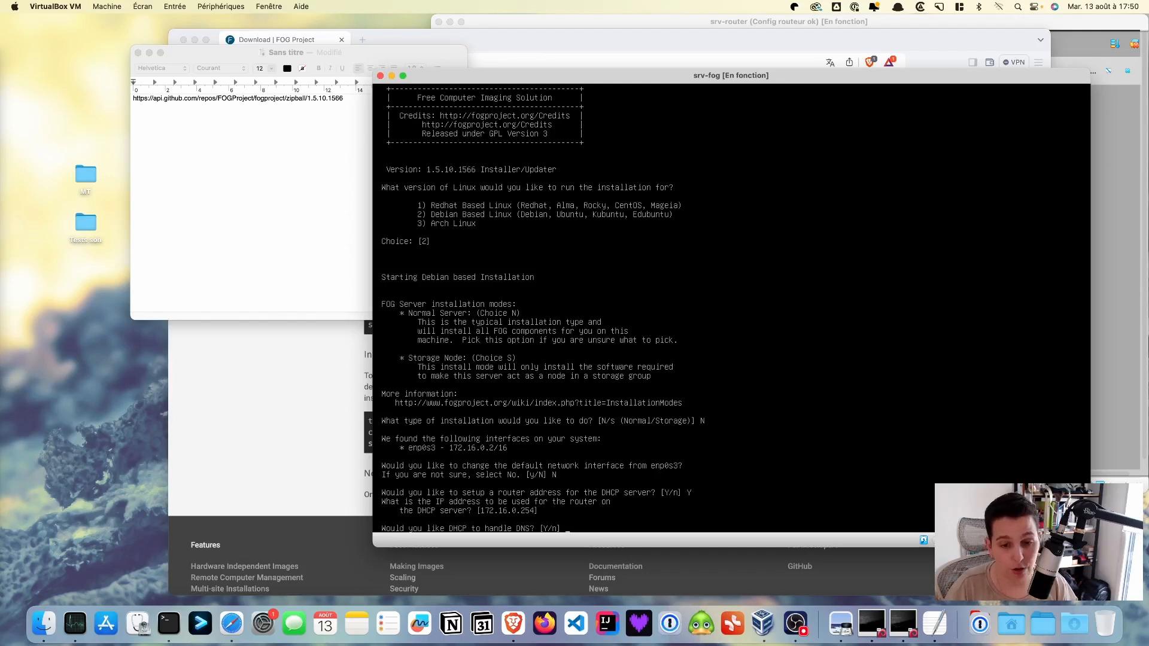
# Step: Answer Y to letting DHCP handle DNS and set the DNS address that DHCP allows to 8.8.8.8
pyautogui.write('8.8.8.8')
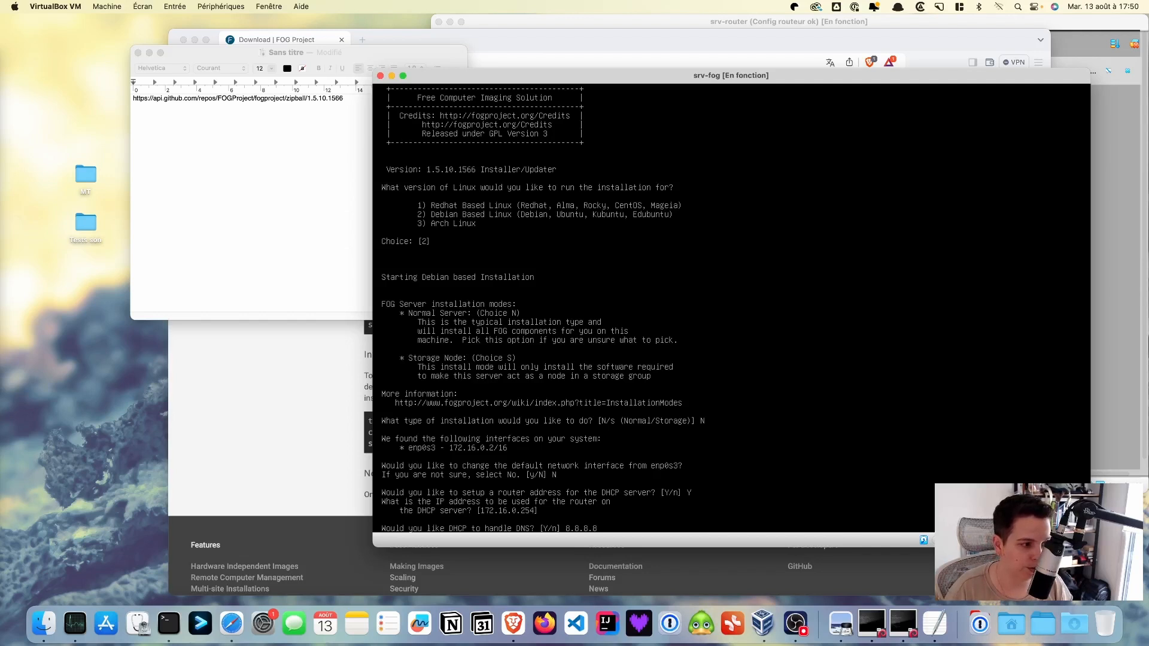
pyautogui.press('Return')
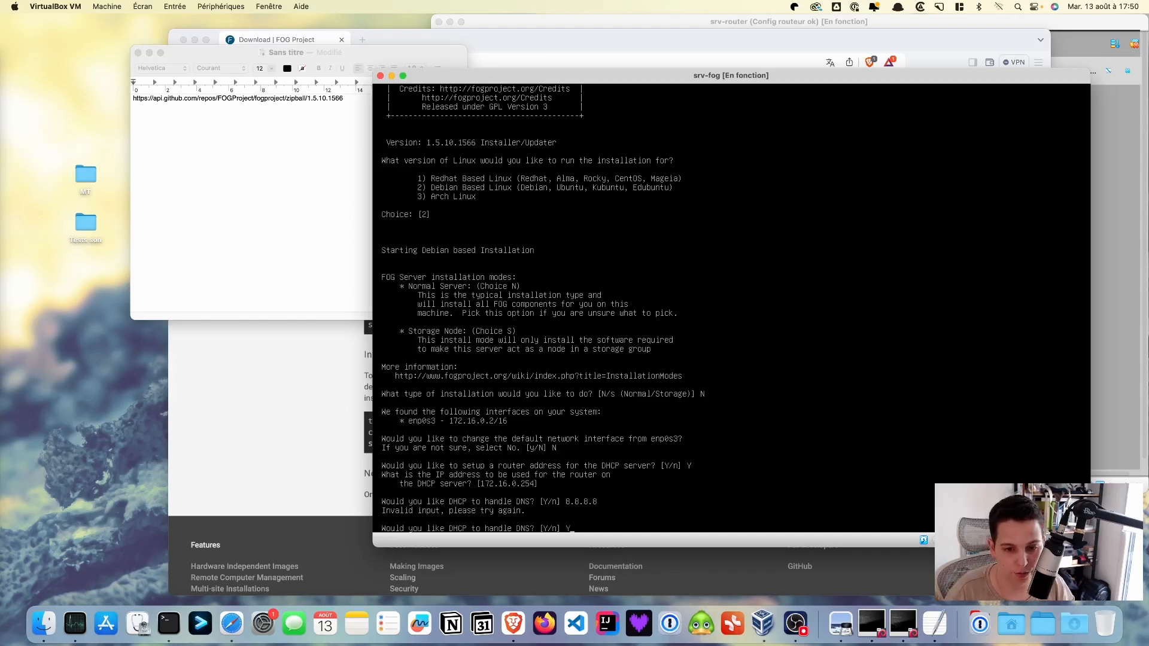
pyautogui.press('Return')
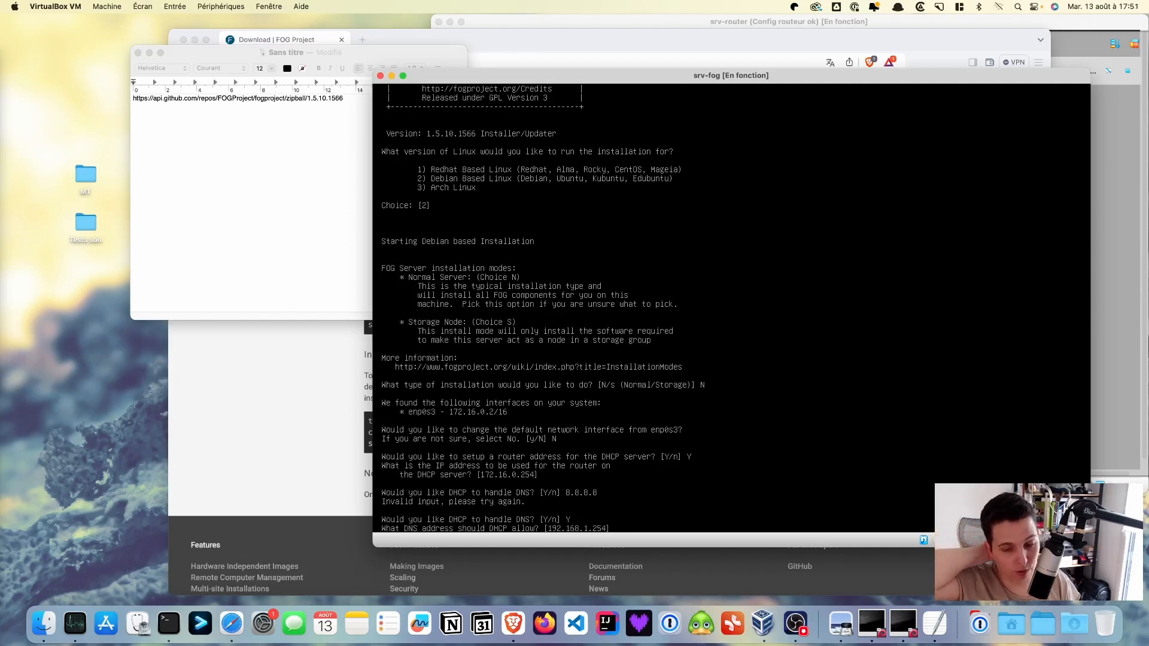
pyautogui.write('8.8.8.8')
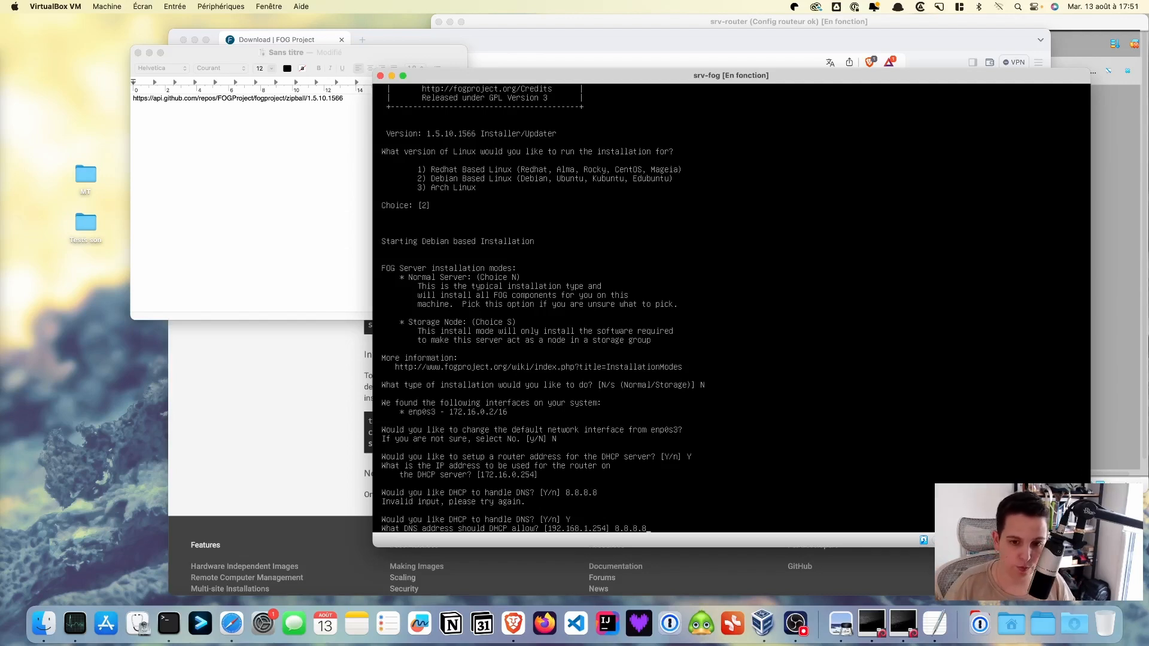
pyautogui.press('Return')
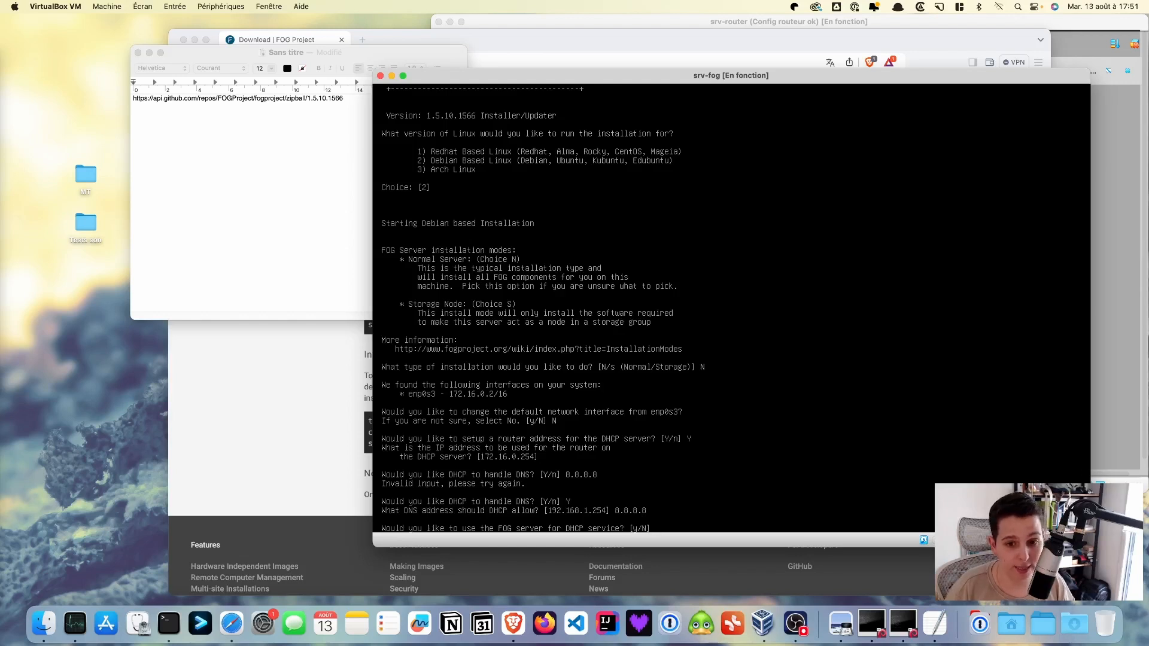
# Step: Answer y to using the FOG server for DHCP service and N to installing the additional language packs
pyautogui.write('y')
pyautogui.press('Return')
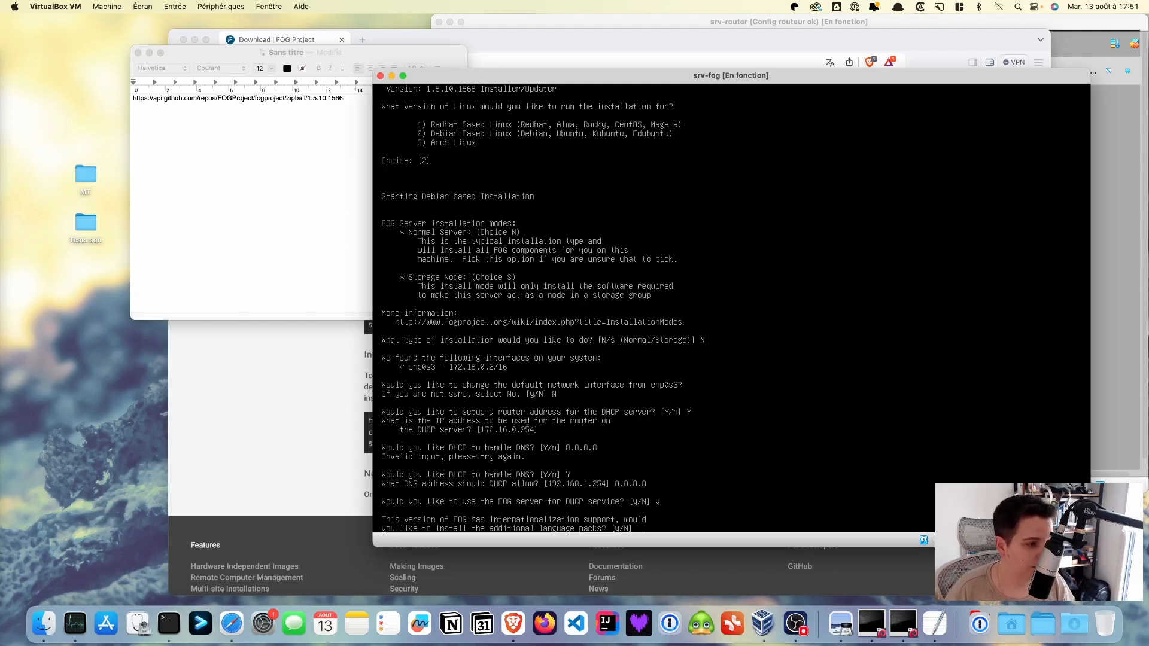
pyautogui.write('N')
pyautogui.press('Return')
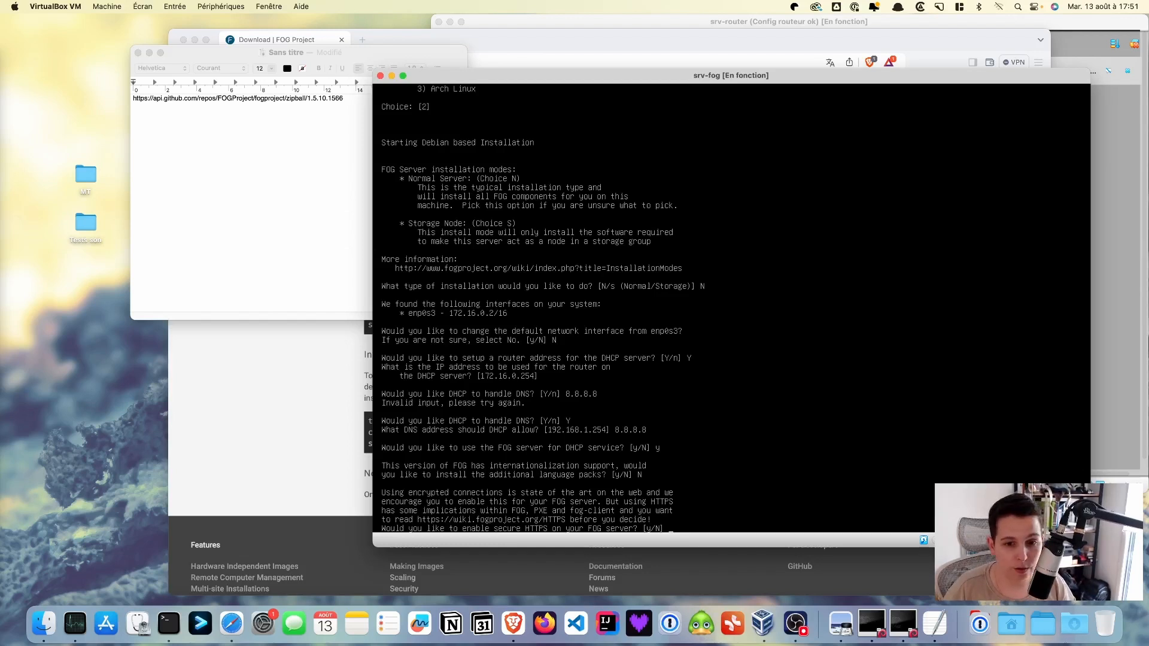
# Step: Answer N to enabling secure HTTPS on the FOG server and N to changing the hostname srv-fog
pyautogui.press('super+Tab')
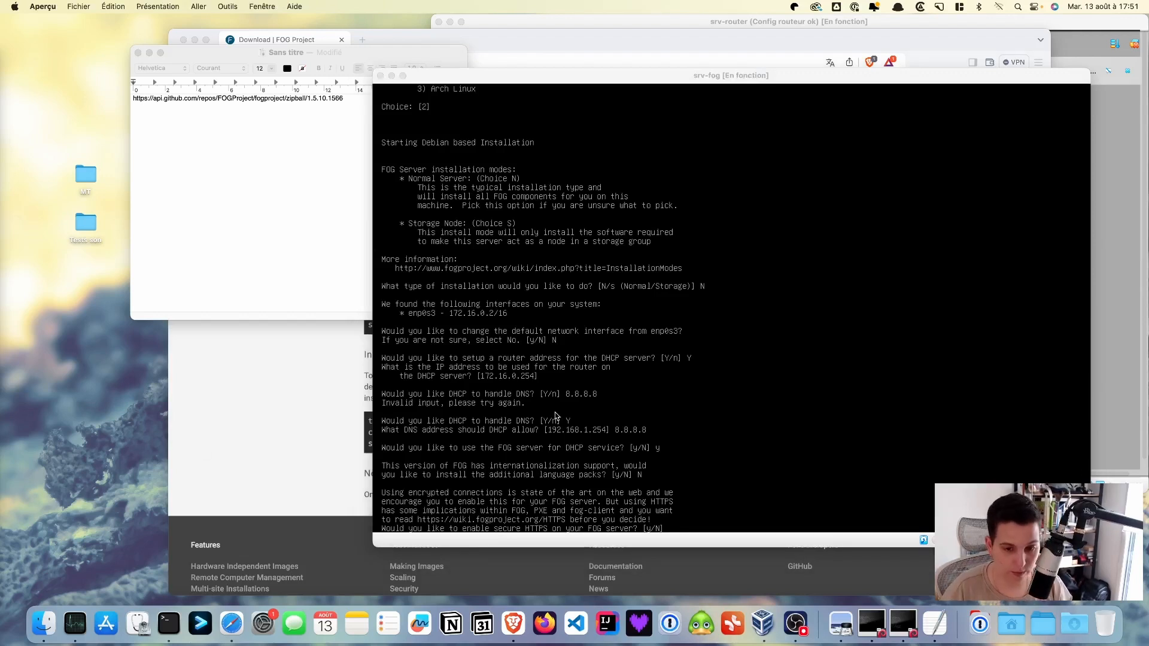
pyautogui.click(1077, 420)
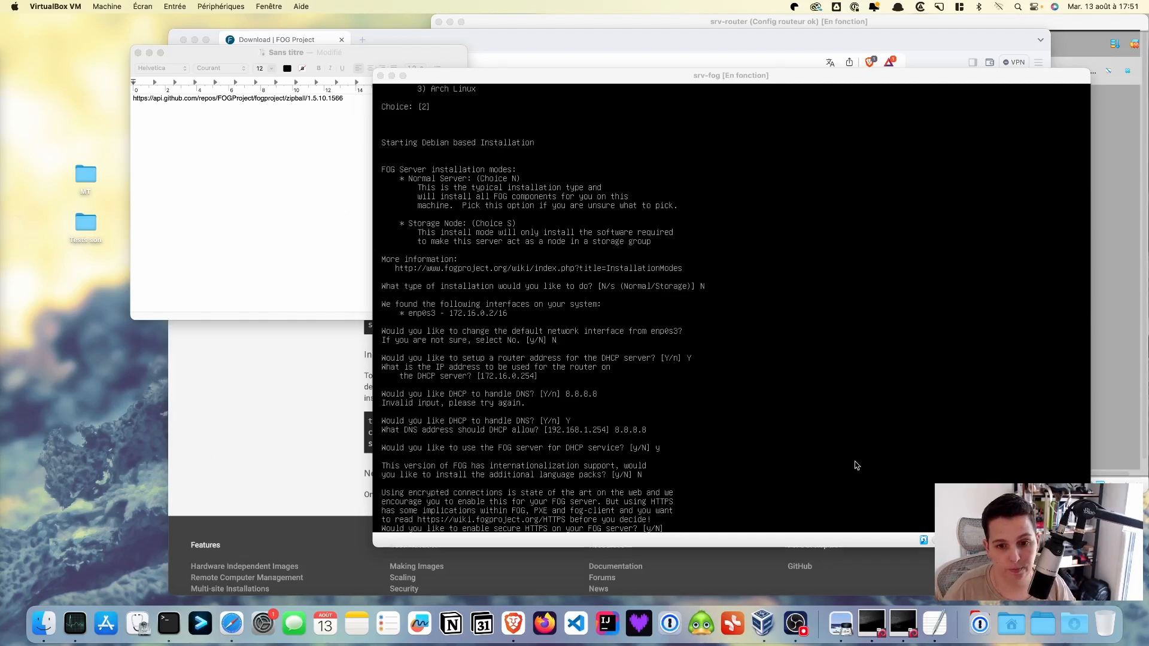
pyautogui.write('N')
pyautogui.press('Return')
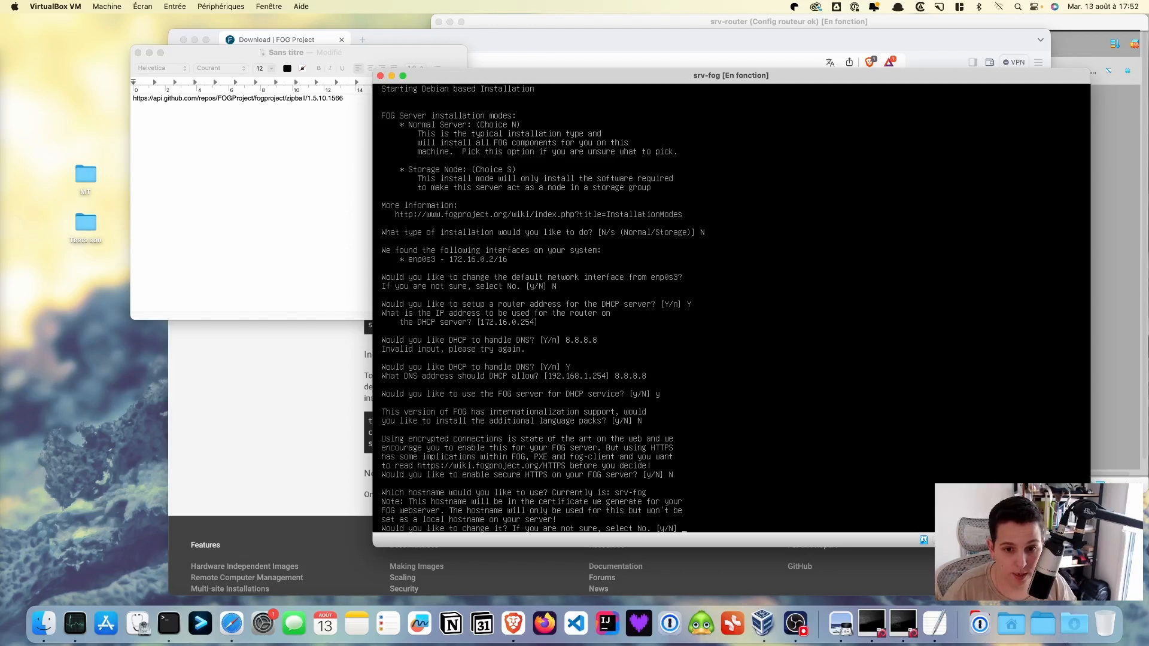
pyautogui.write('N')
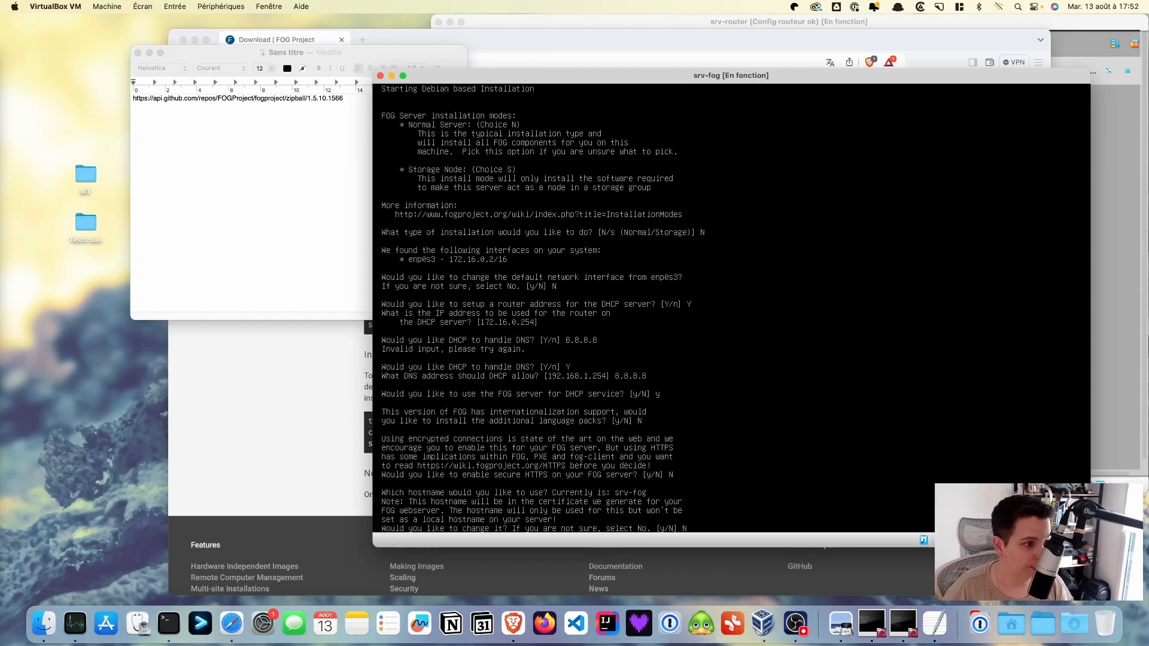
pyautogui.press('Return')
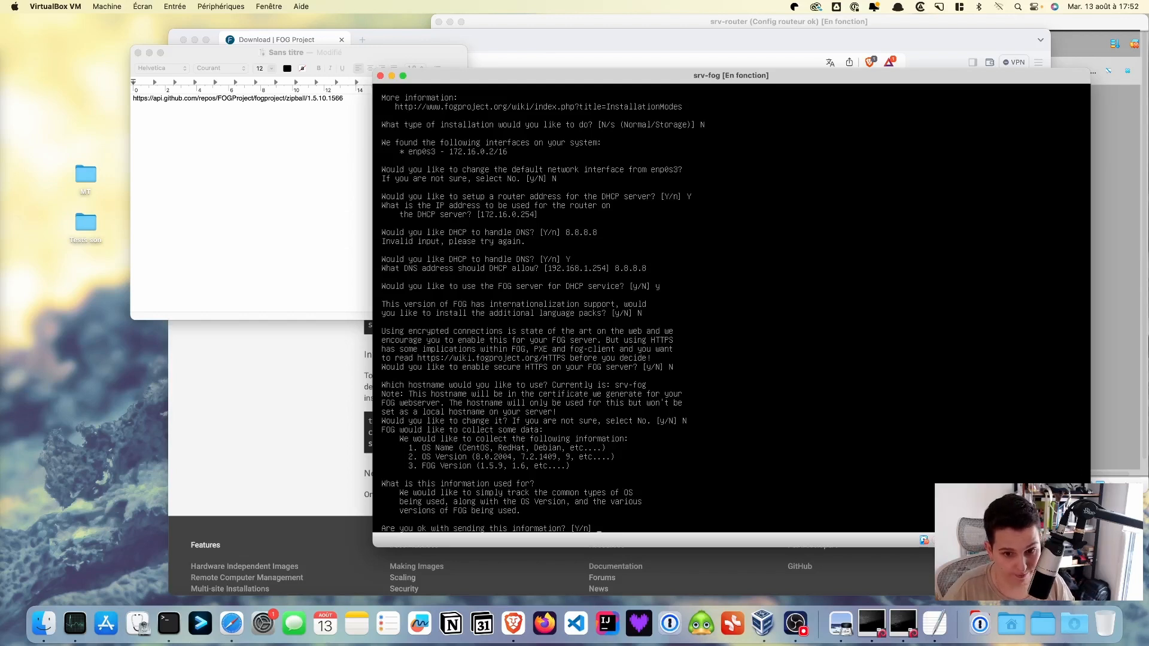
# Step: Answer Y to sending the OS and FOG version information, and Y to continuing so the installation starts
pyautogui.press('Return')
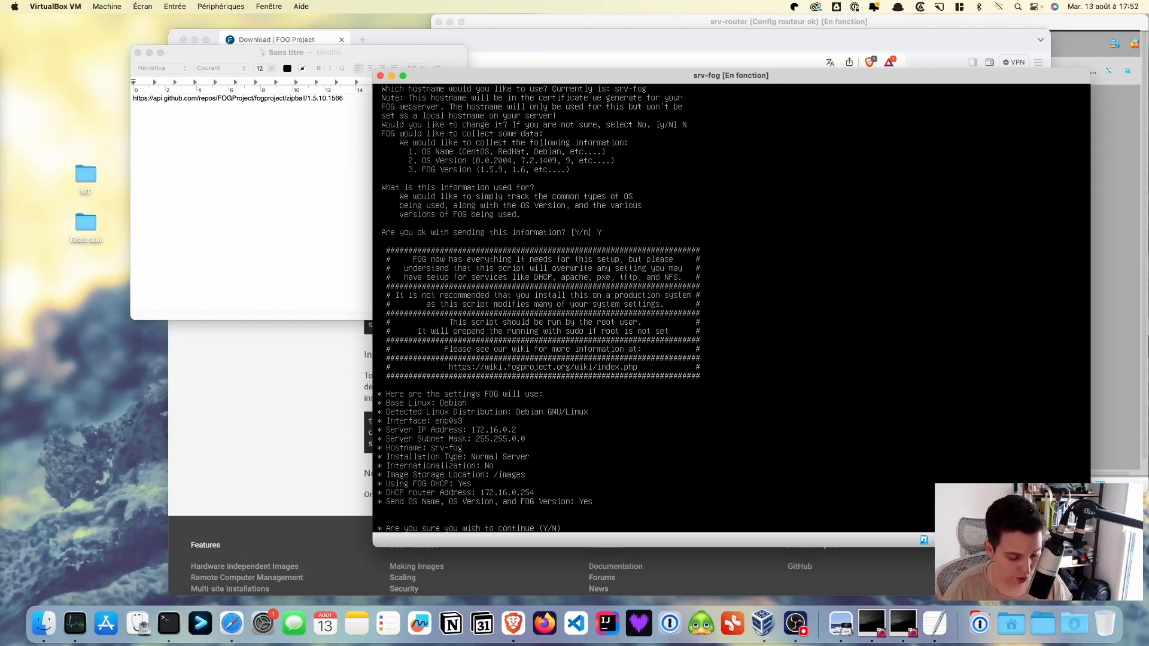
pyautogui.press('Return')
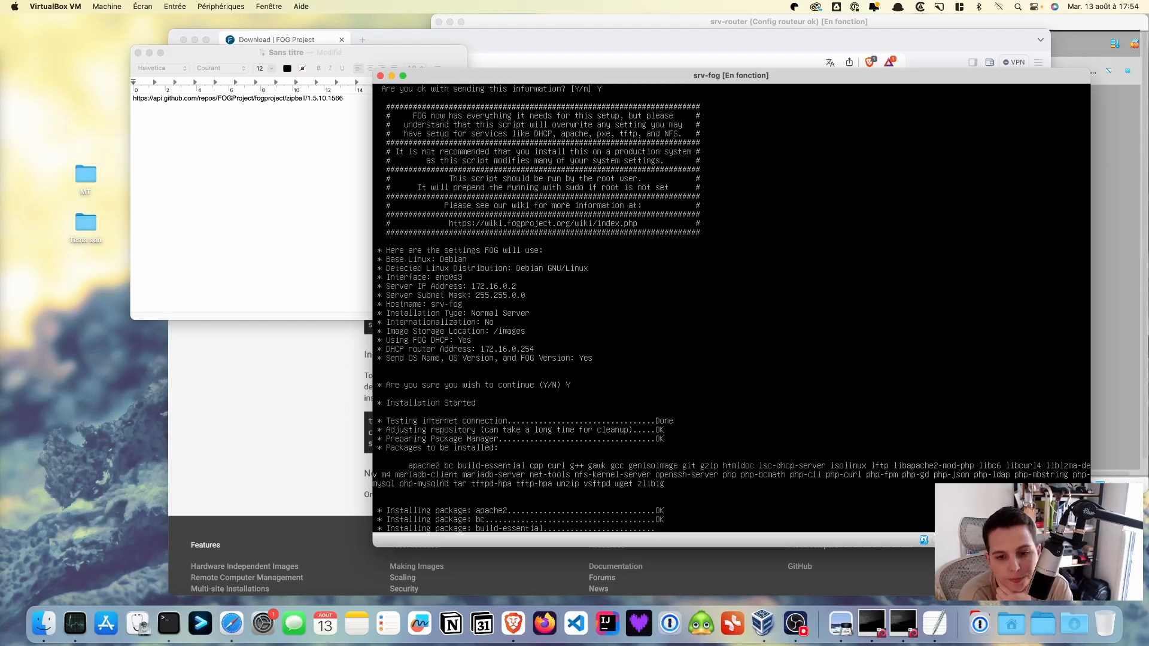
# Step: Switch to the VirtualBox machine manager and start cloning the W11 client virtual machine
pyautogui.press('super+Tab')
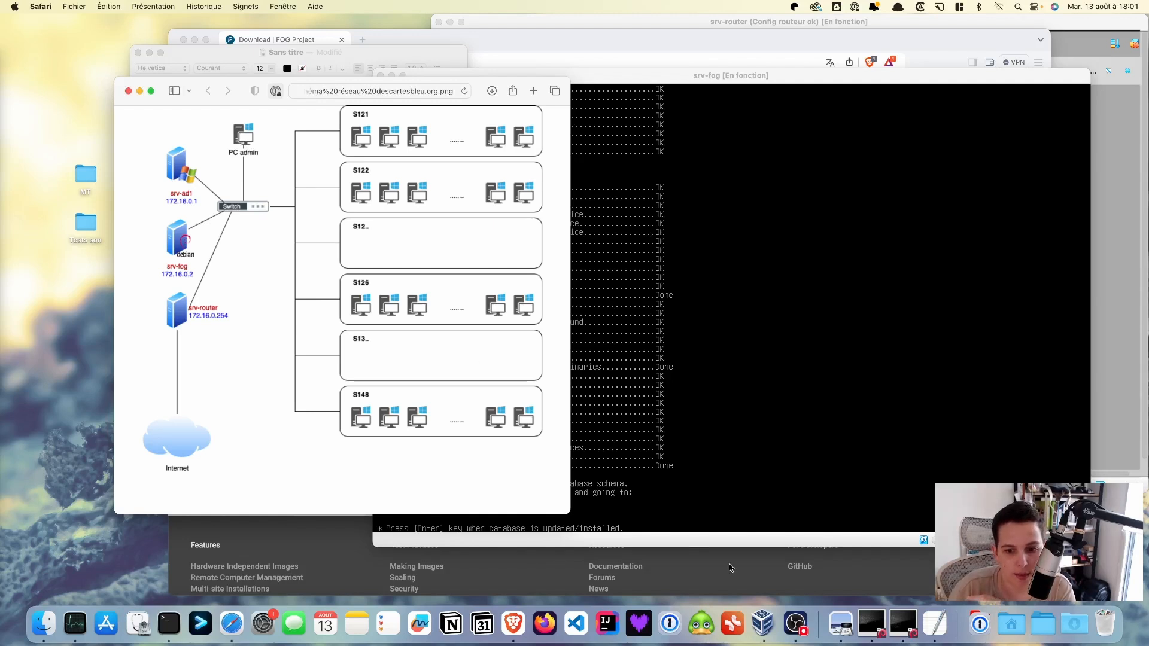
pyautogui.click(752, 610)
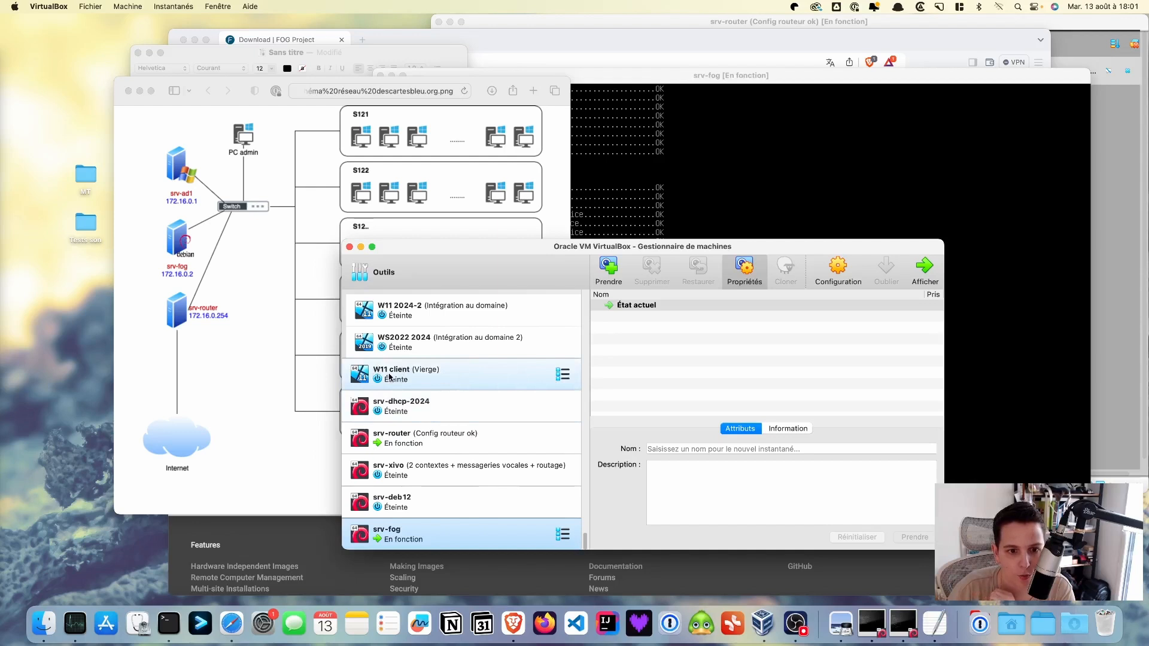
pyautogui.click(428, 381)
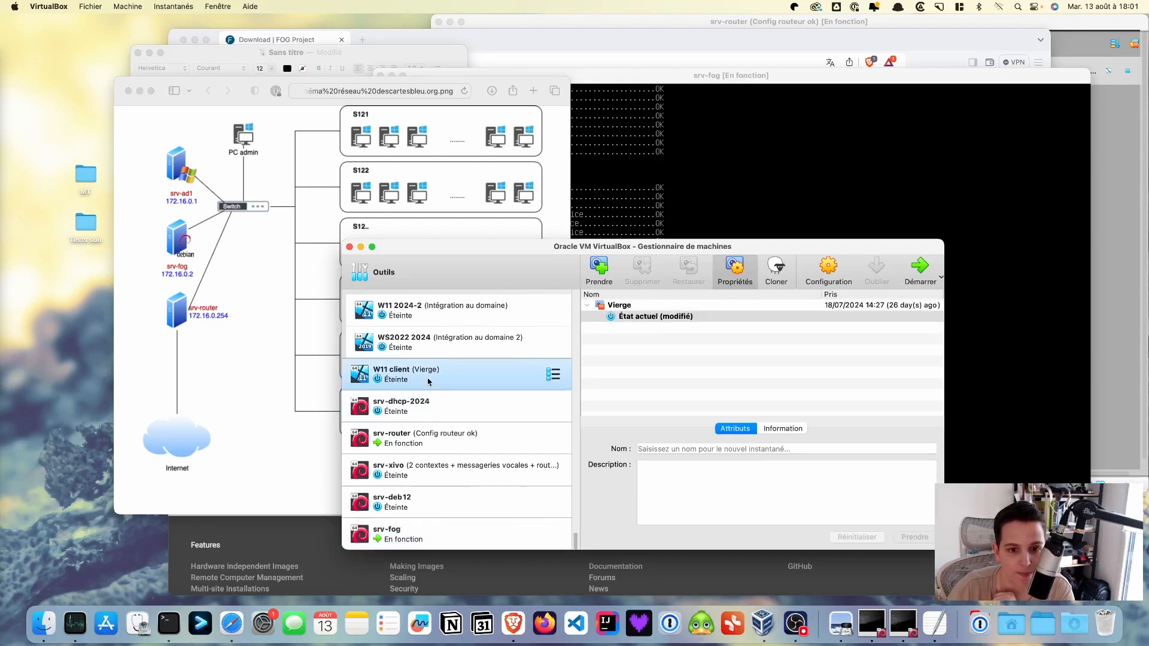
pyautogui.rightClick(429, 382)
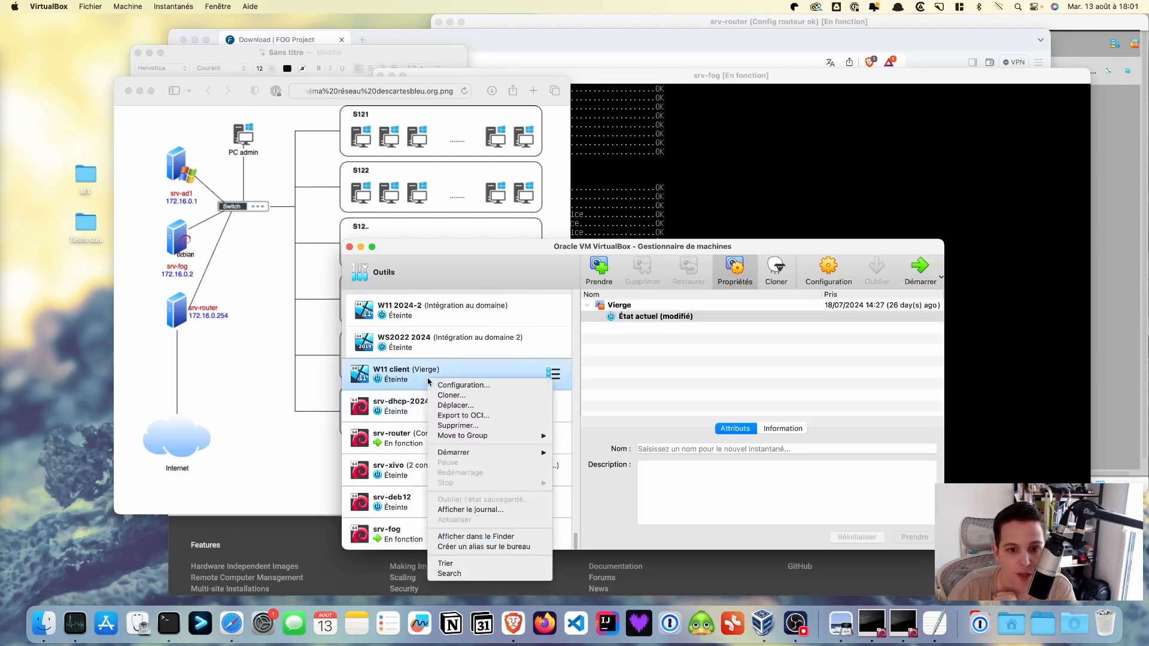
pyautogui.click(459, 368)
pyautogui.click(775, 271)
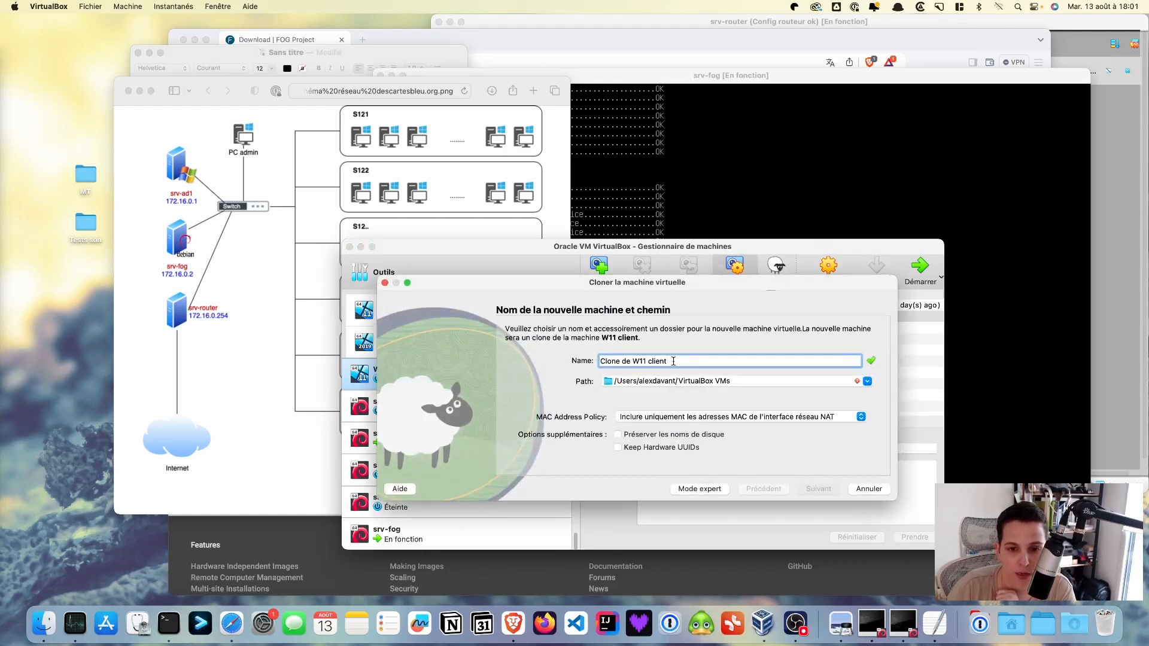
# Step: Name the cloned virtual machine PC-admin-fog
pyautogui.moveTo(673, 361); pyautogui.dragTo(543, 350)
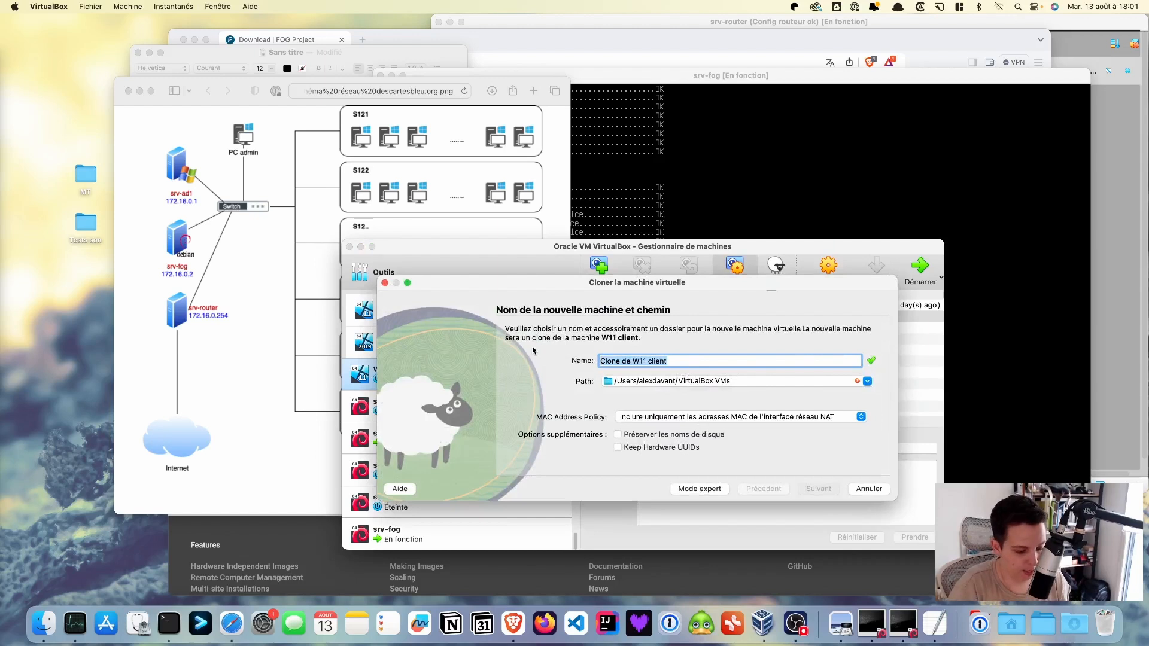
pyautogui.write('PC admin fog')
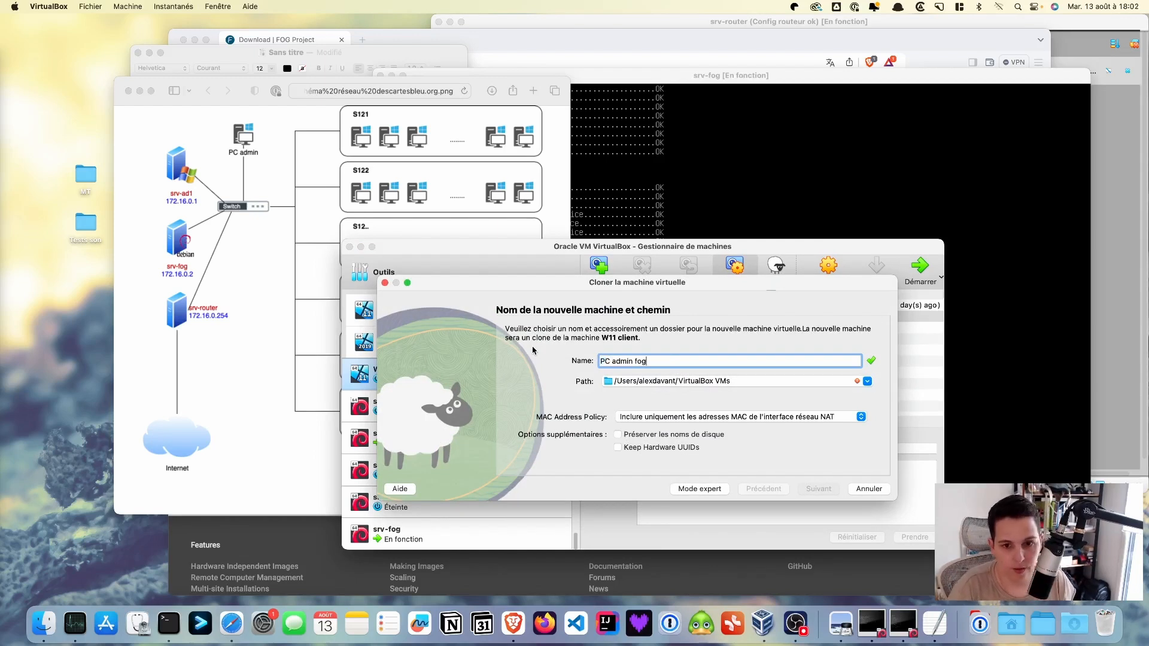
pyautogui.press('Left')
pyautogui.press('Left')
pyautogui.press('Left')
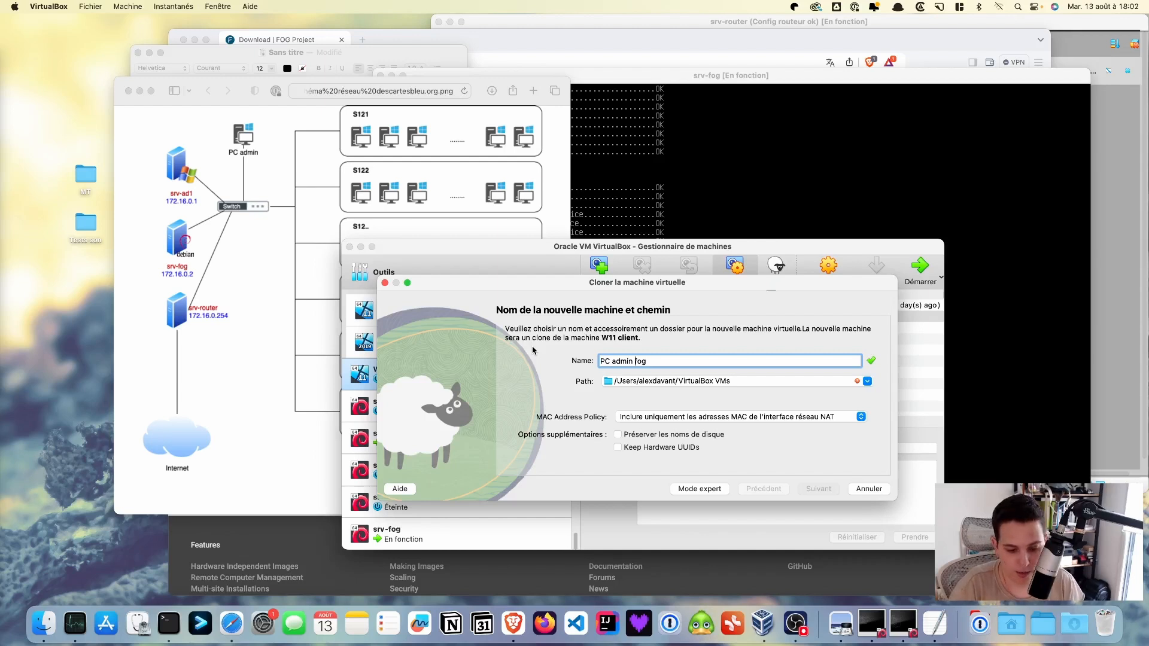
pyautogui.press('BackSpace')
pyautogui.write('-')
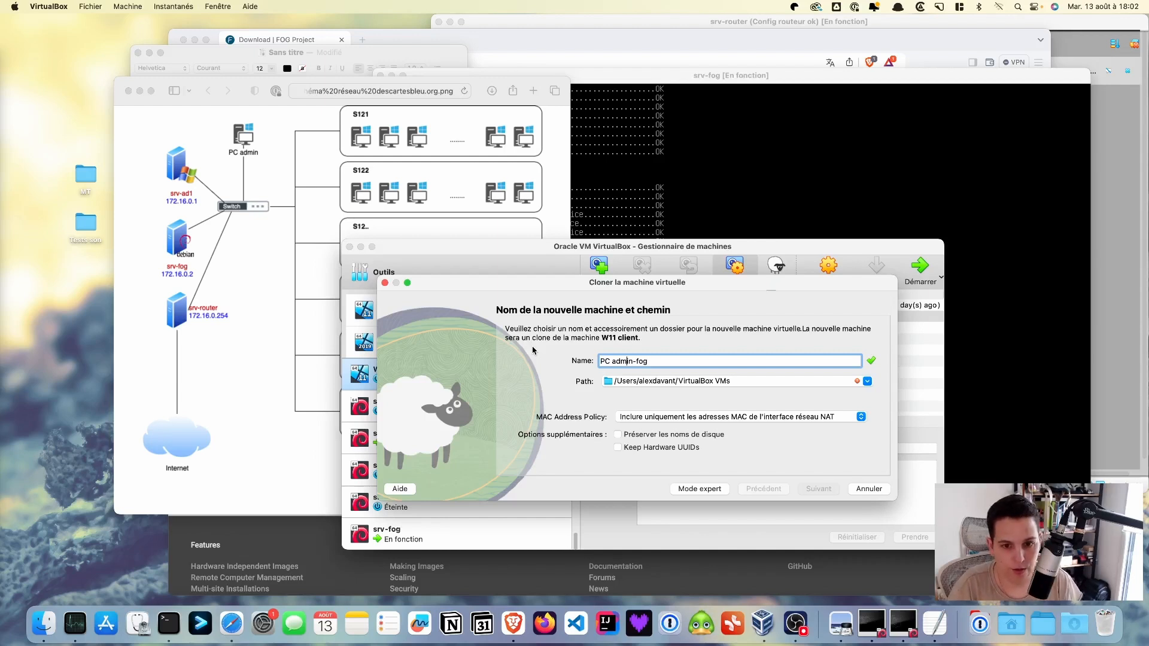
pyautogui.hotkey('alt', 'Left')
pyautogui.press('BackSpace')
pyautogui.write('-')
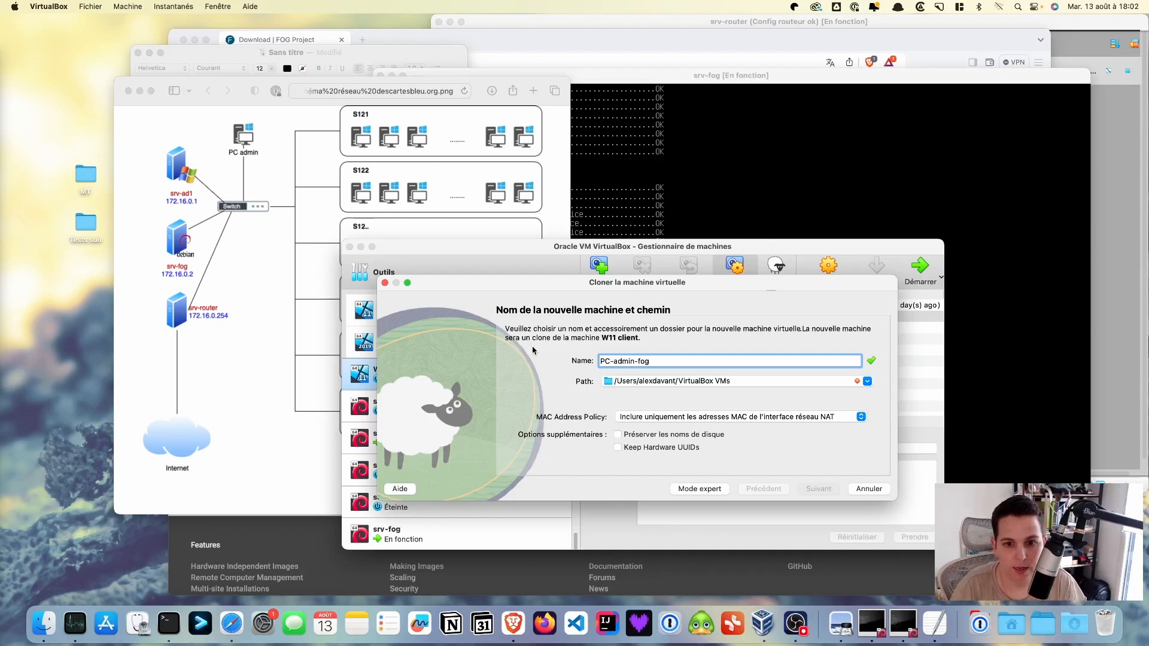
# Step: Set the clone's storage path to the VMs folder on the external SIO volume
pyautogui.click(680, 381)
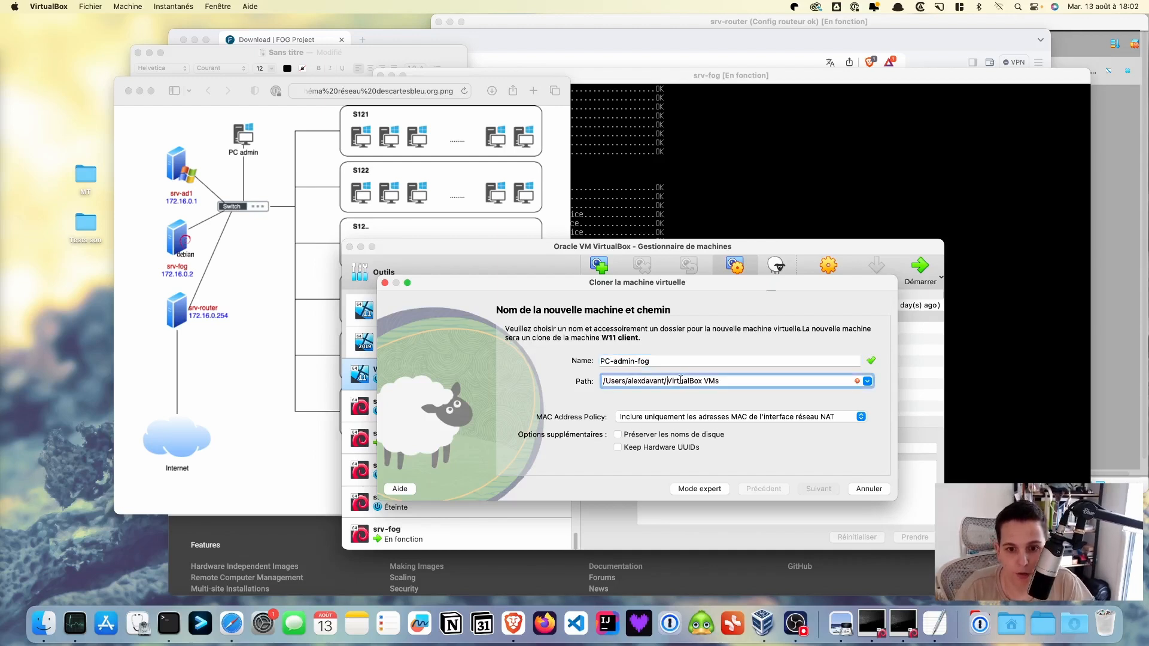
pyautogui.click(867, 382)
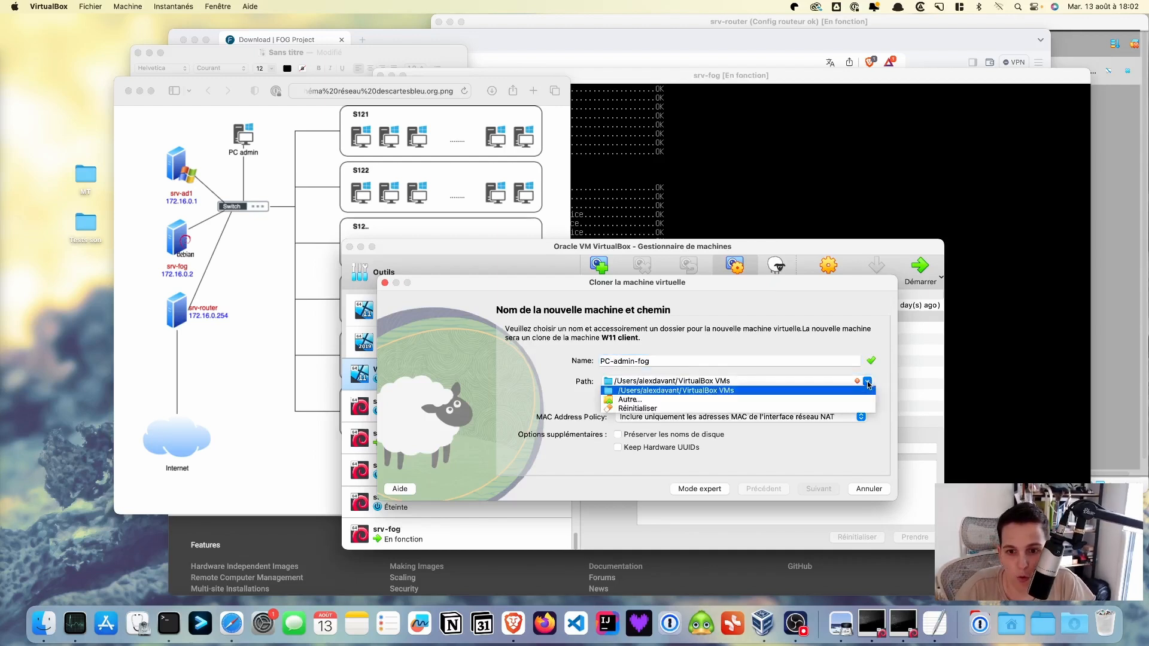
pyautogui.click(712, 400)
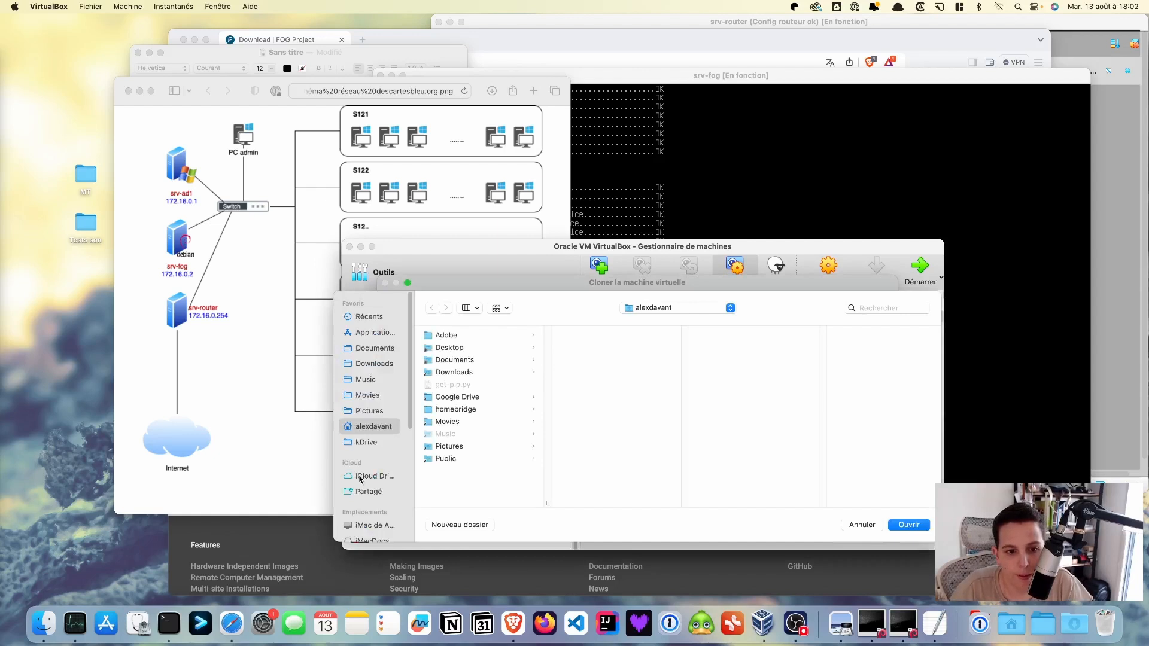
pyautogui.scroll(-5, 363, 480)
pyautogui.click(372, 371)
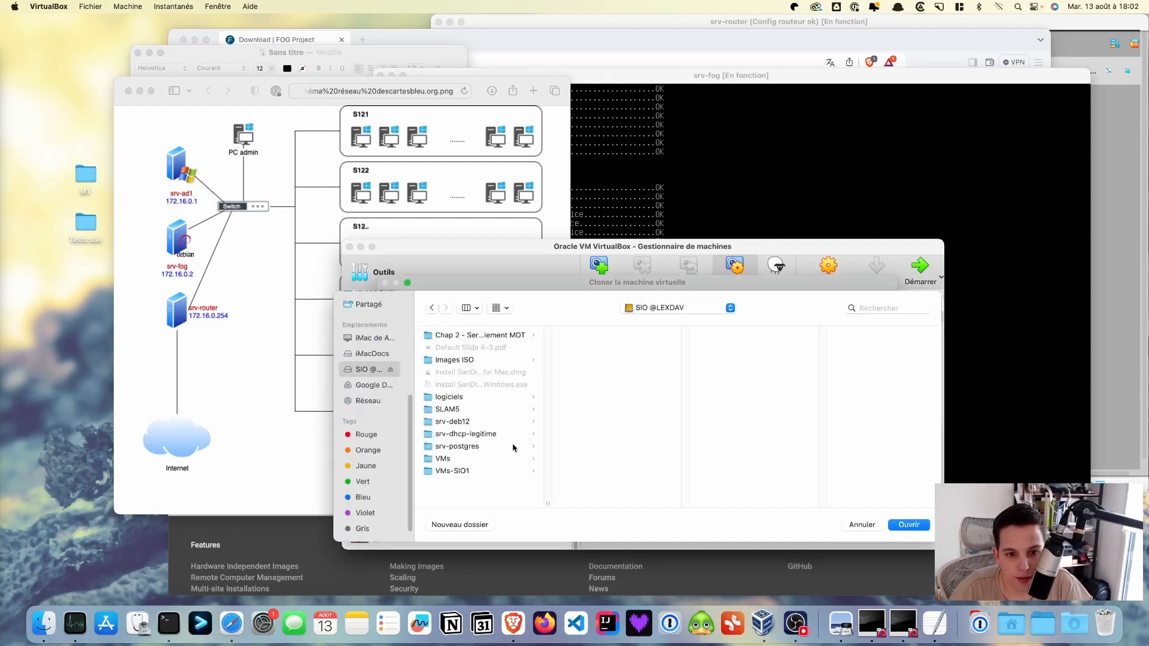
pyautogui.click(478, 459)
pyautogui.click(908, 525)
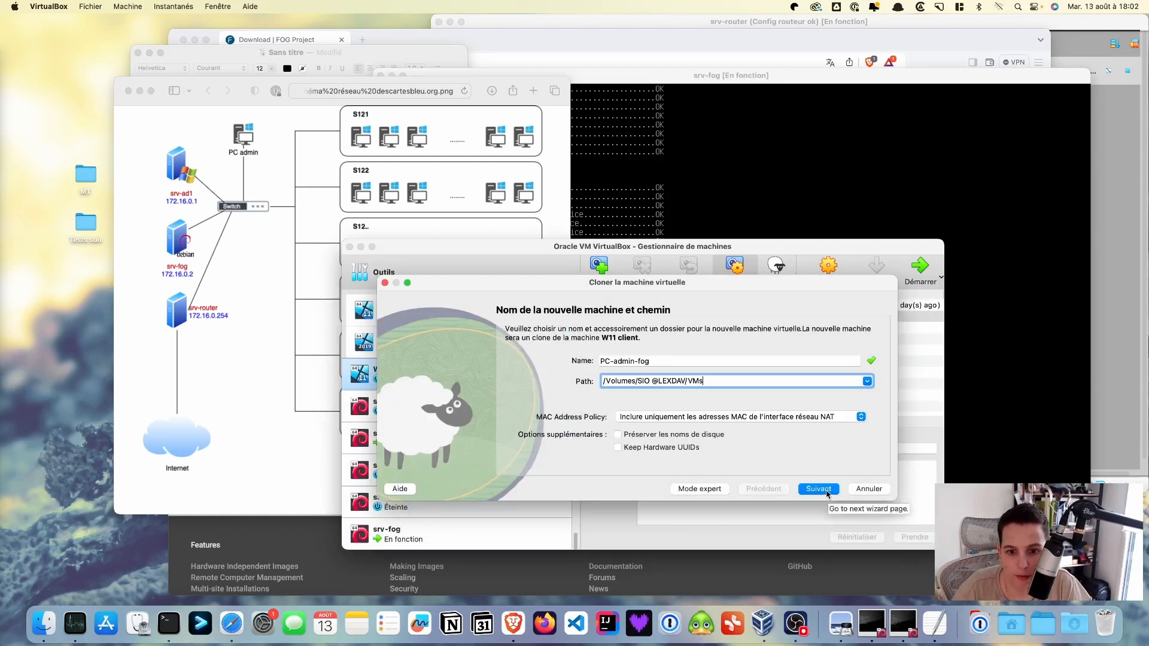
# Step: Set the MAC policy to generate new addresses for all network interfaces and finish cloning the machine's current state
pyautogui.click(801, 417)
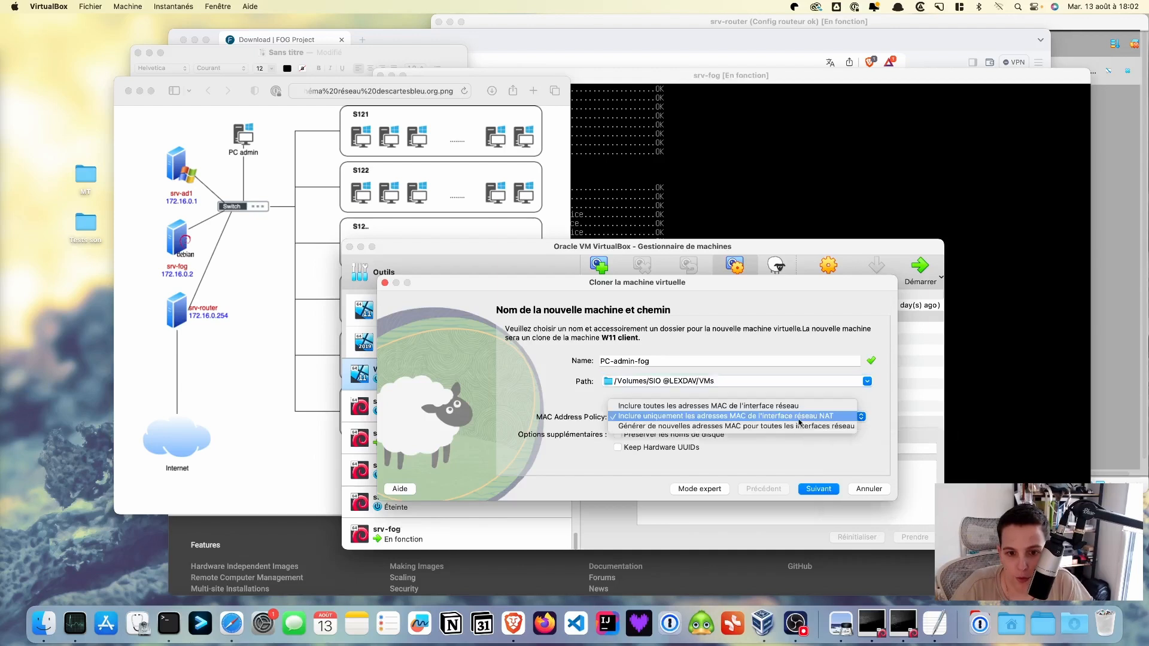
pyautogui.click(752, 429)
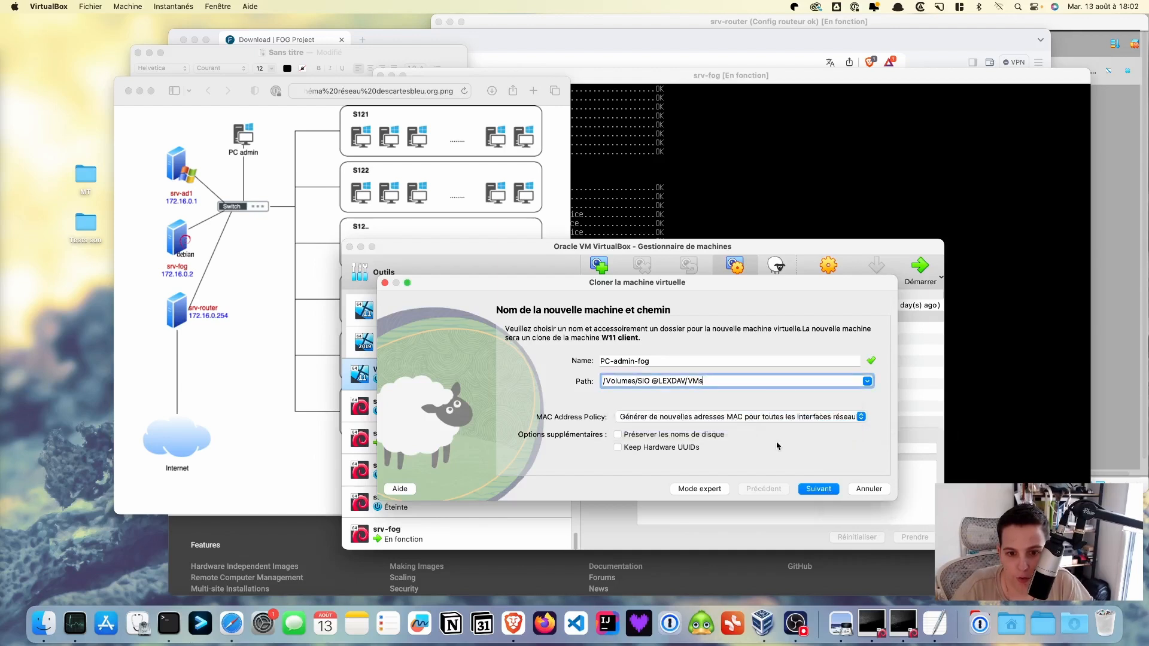
pyautogui.click(816, 491)
pyautogui.click(818, 490)
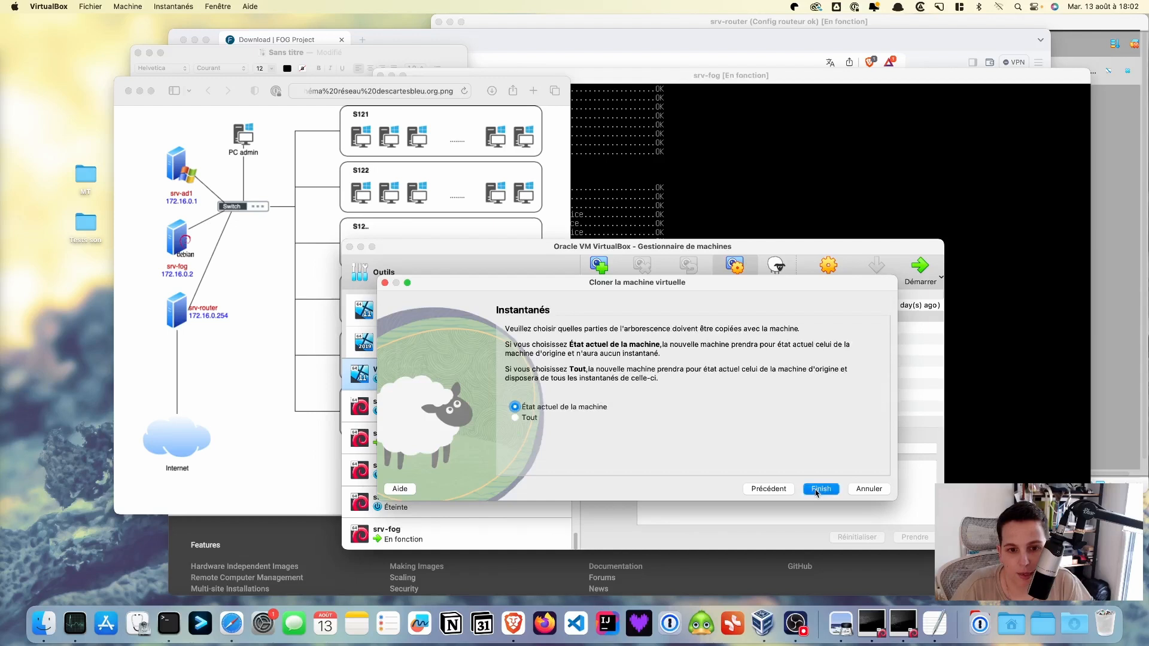
pyautogui.click(816, 489)
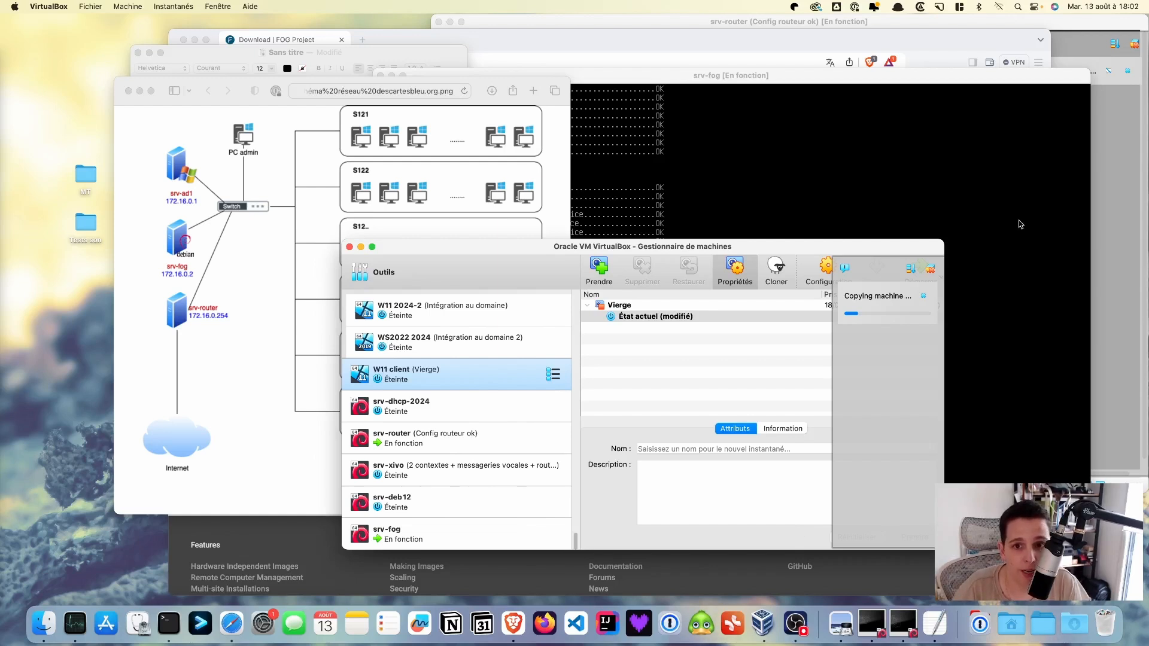
# Step: Open the Ethernet IP assignment settings in the PC-admin-fog Windows machine, choose manual configuration and enable IPv4
pyautogui.click(849, 83)
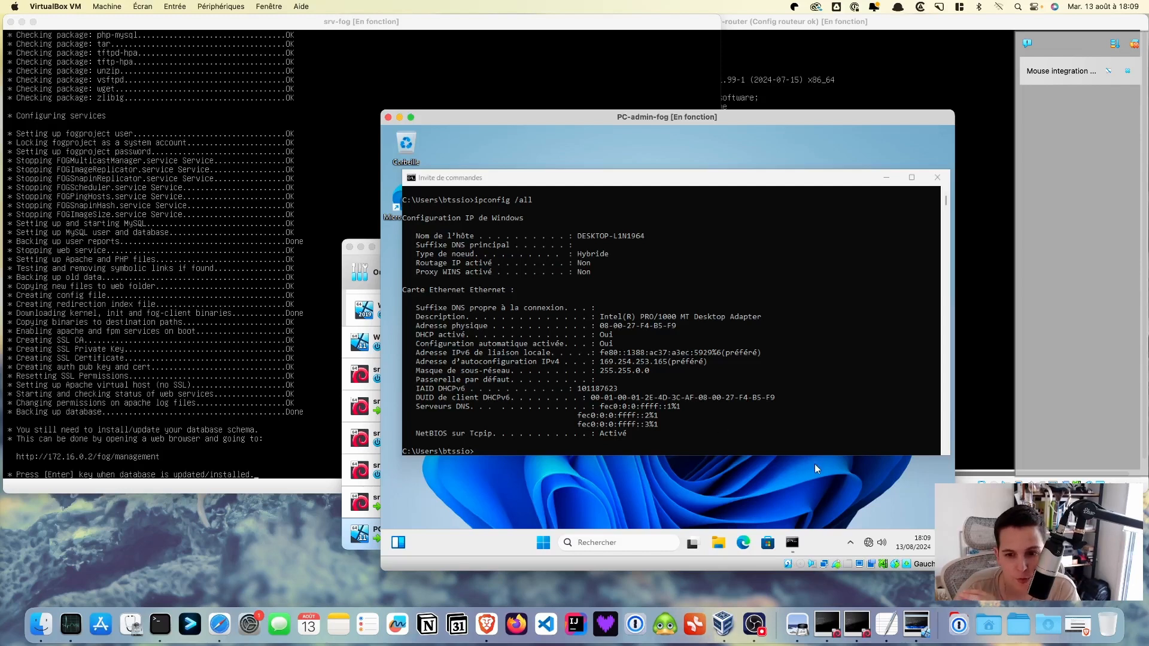
pyautogui.rightClick(868, 542)
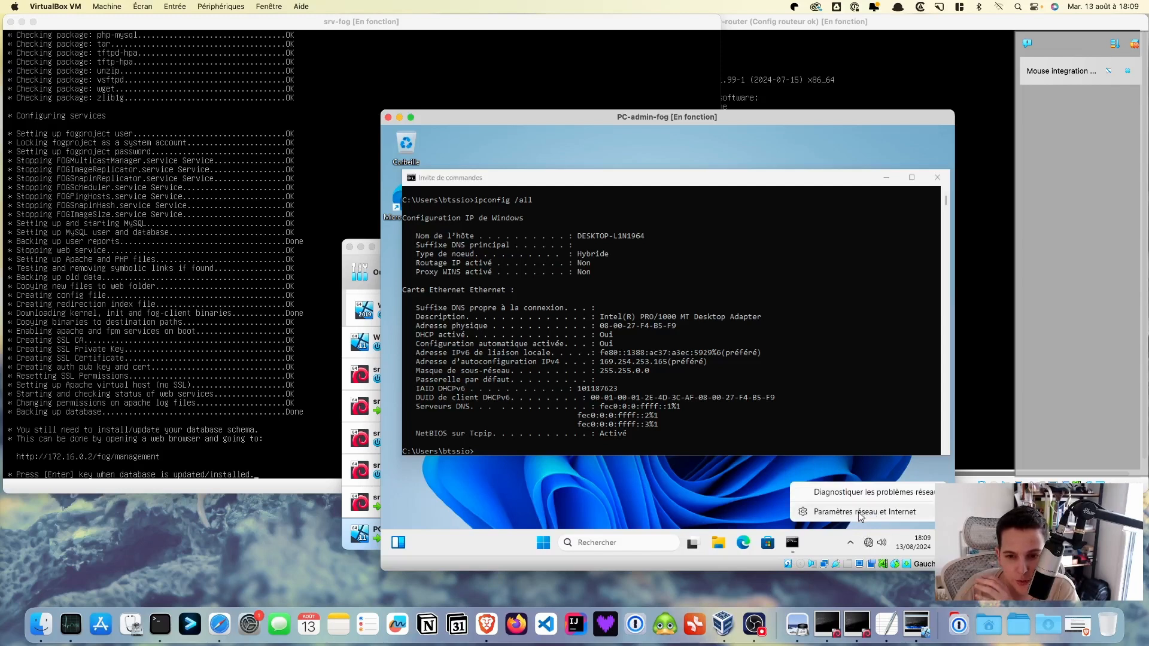
pyautogui.click(859, 513)
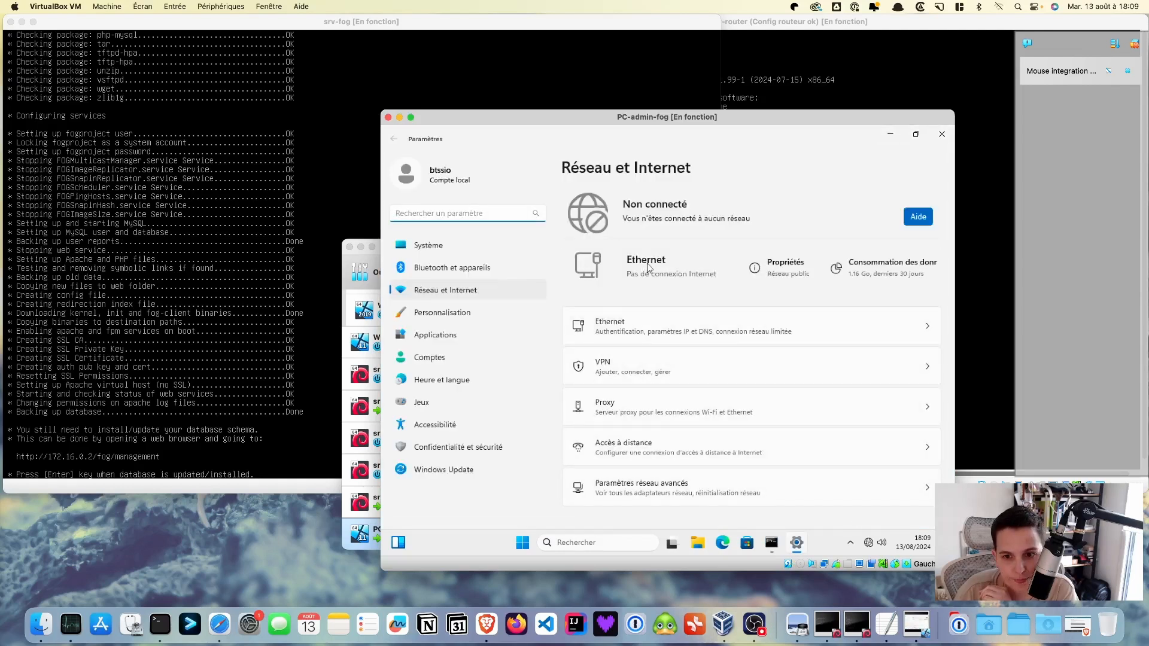
pyautogui.click(669, 324)
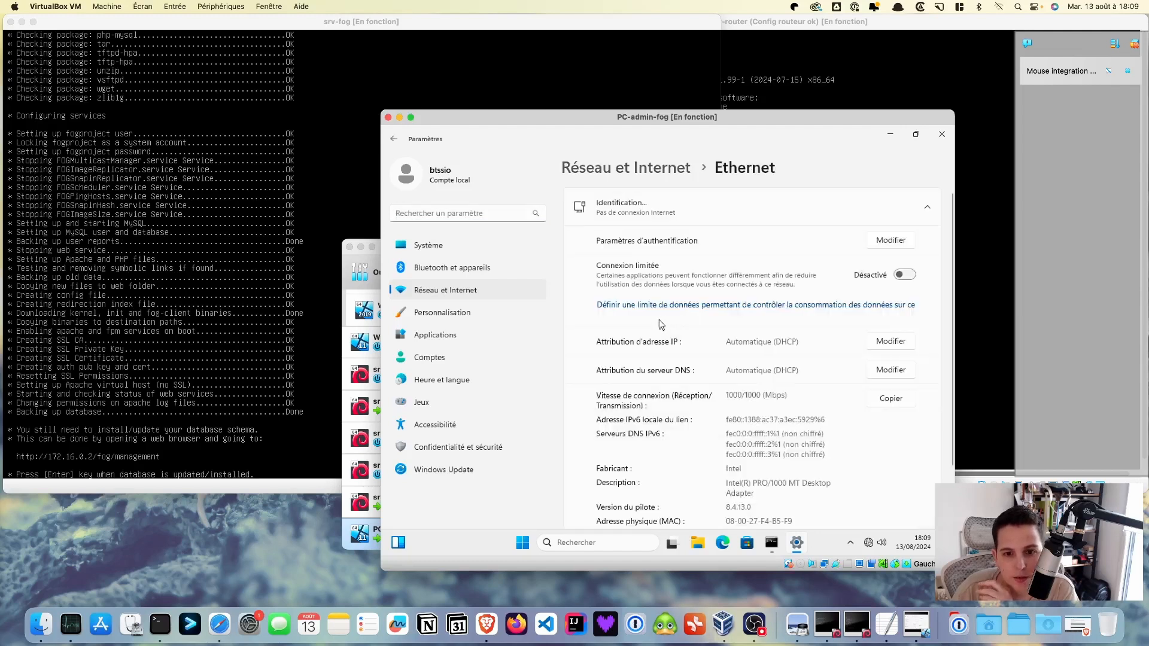
pyautogui.click(891, 342)
pyautogui.click(755, 308)
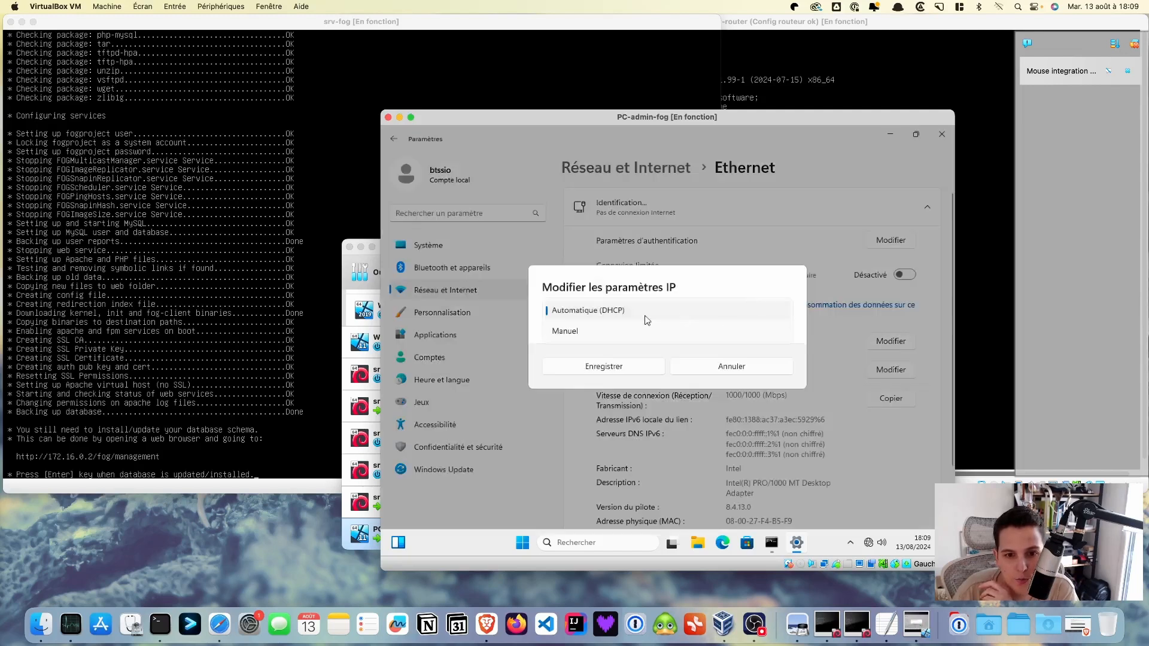
pyautogui.click(610, 329)
pyautogui.click(552, 313)
# Step: Set the IPv4 address to 172.16.0.10, mask 255.255.0.0, gateway 172.16.0.254 and preferred DNS 8.8.8.8, and save the settings
pyautogui.click(581, 259)
pyautogui.write('17')
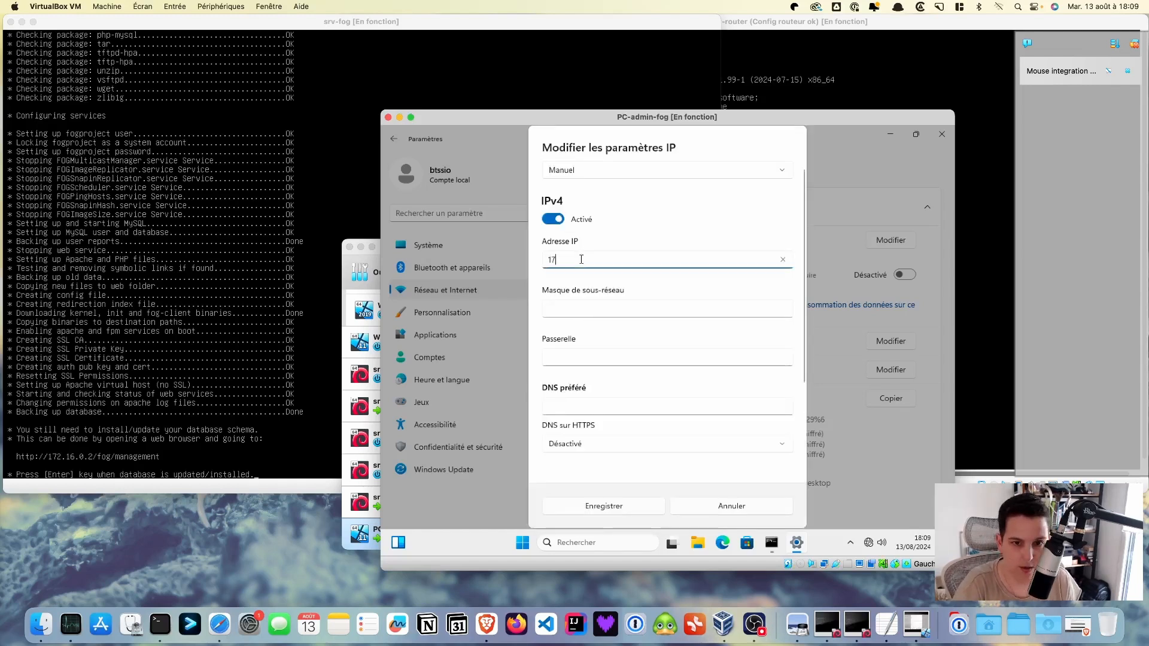
pyautogui.write('2.16.0.10')
pyautogui.press('Tab')
pyautogui.write('255.25')
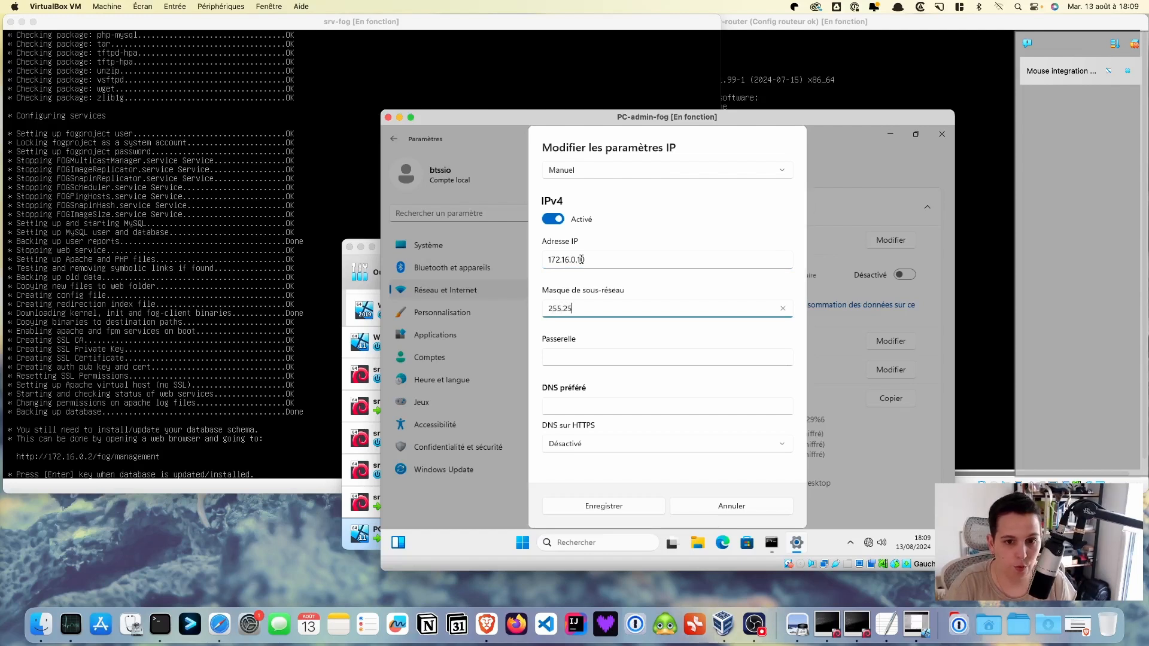
pyautogui.write('5.0.0')
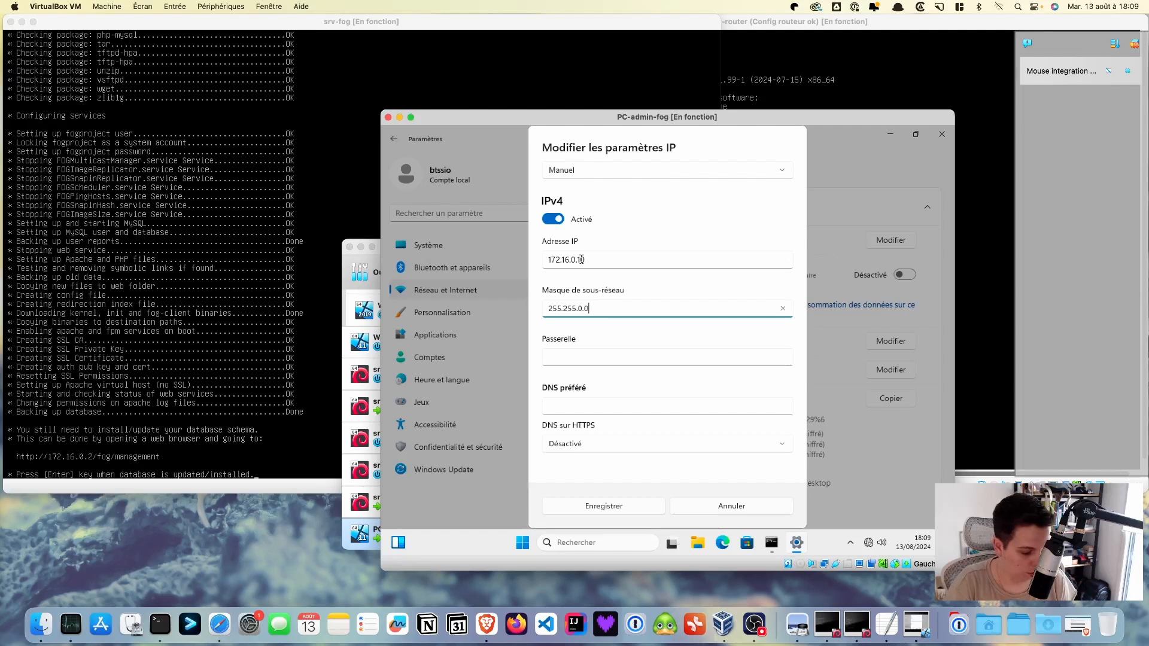
pyautogui.press('Tab')
pyautogui.write('172.16.0.254')
pyautogui.press('Tab')
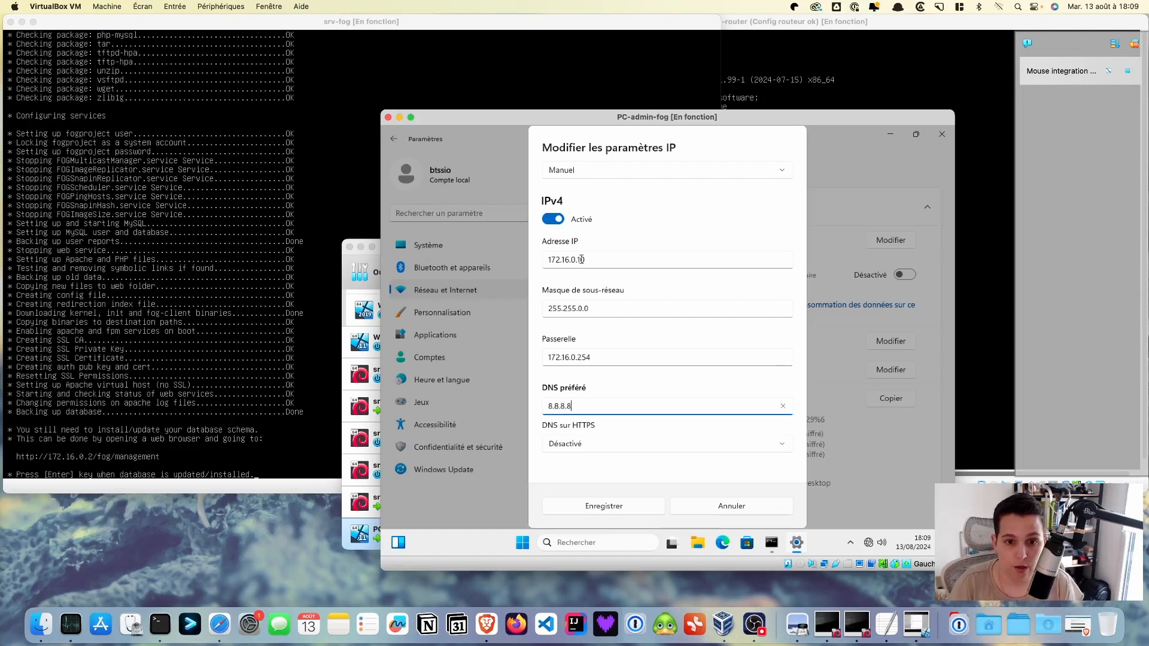
pyautogui.write('8.8.8.8')
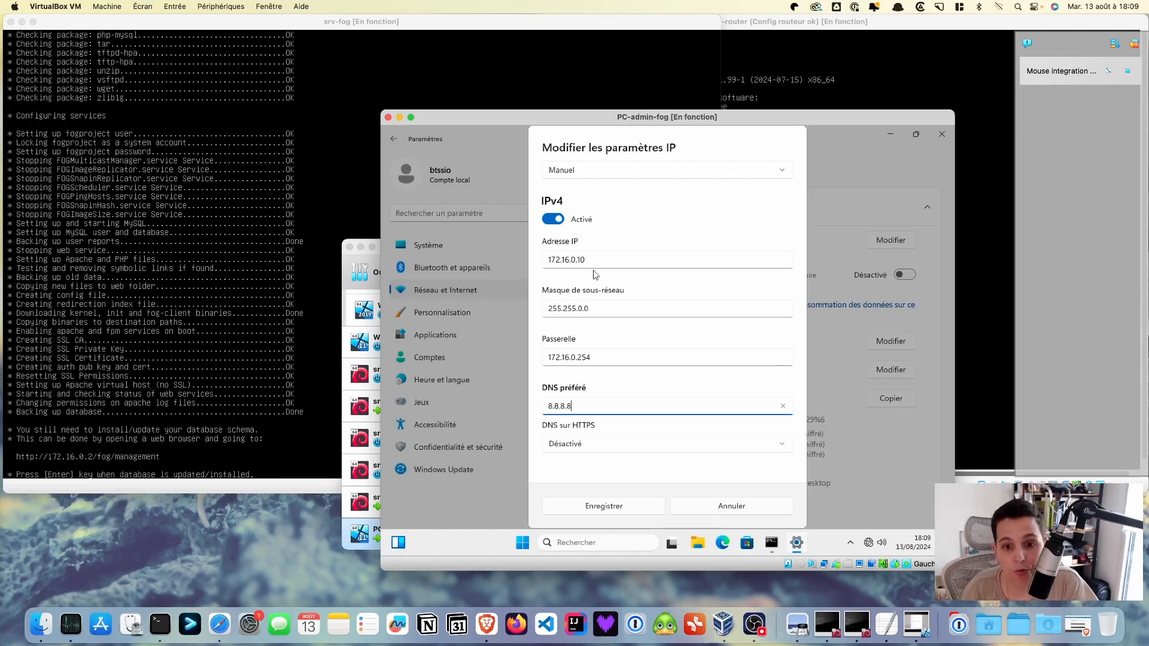
pyautogui.click(626, 507)
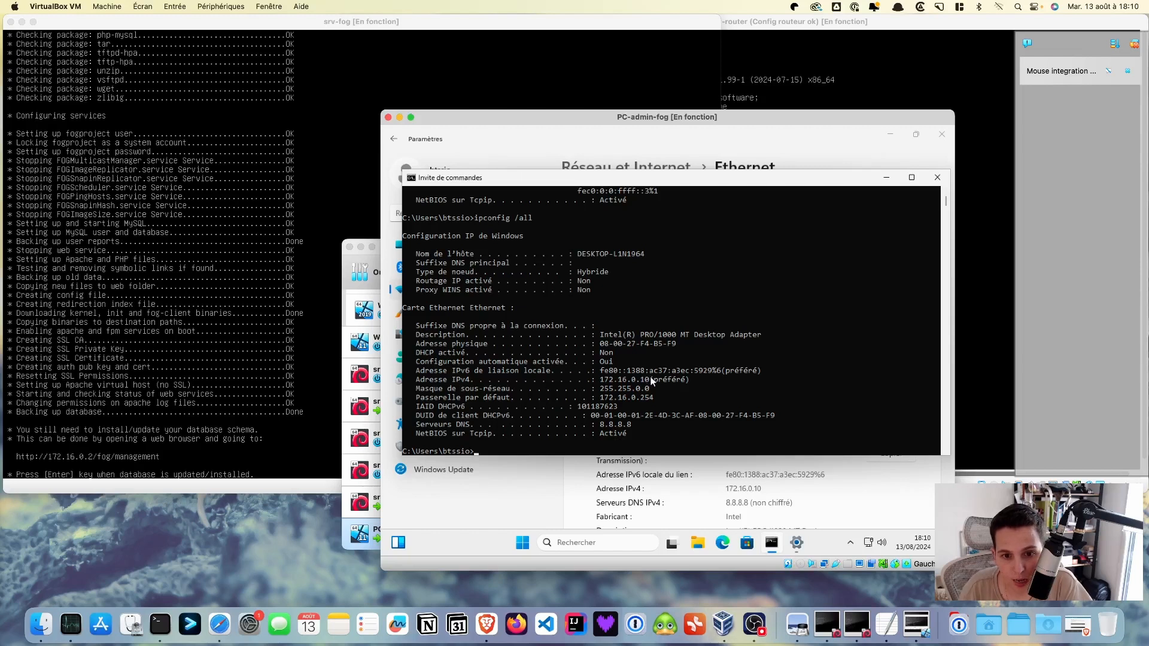
# Step: Minimize the command prompt and Settings windows, open Microsoft Edge and search the web for "brave browser"
pyautogui.click(886, 177)
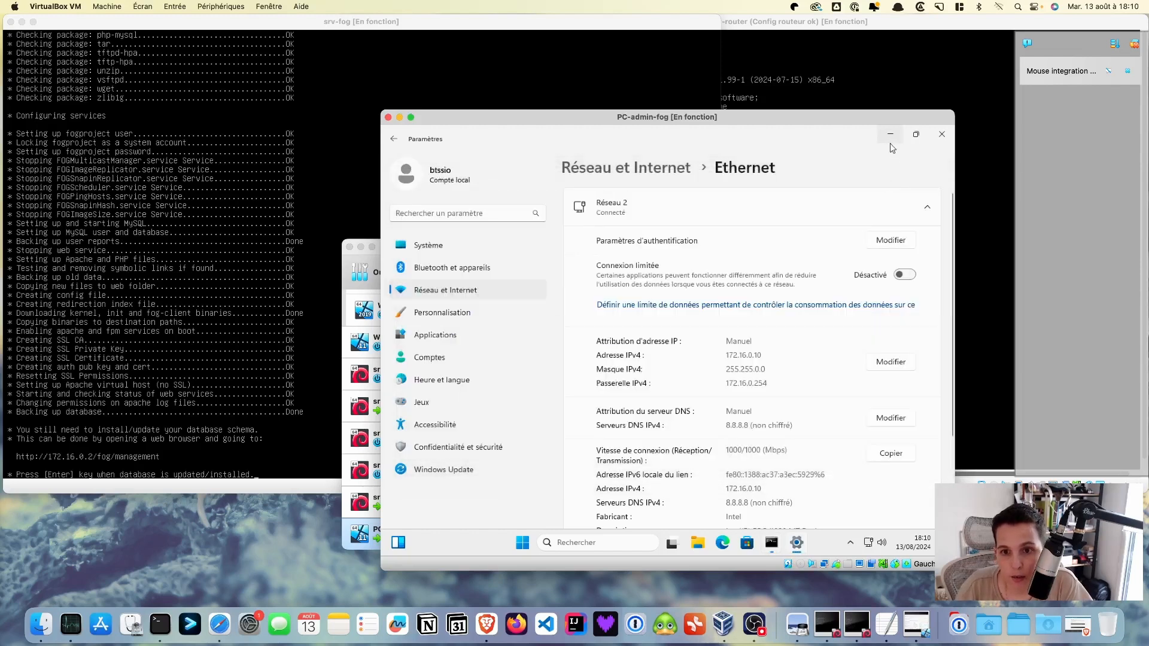
pyautogui.click(890, 135)
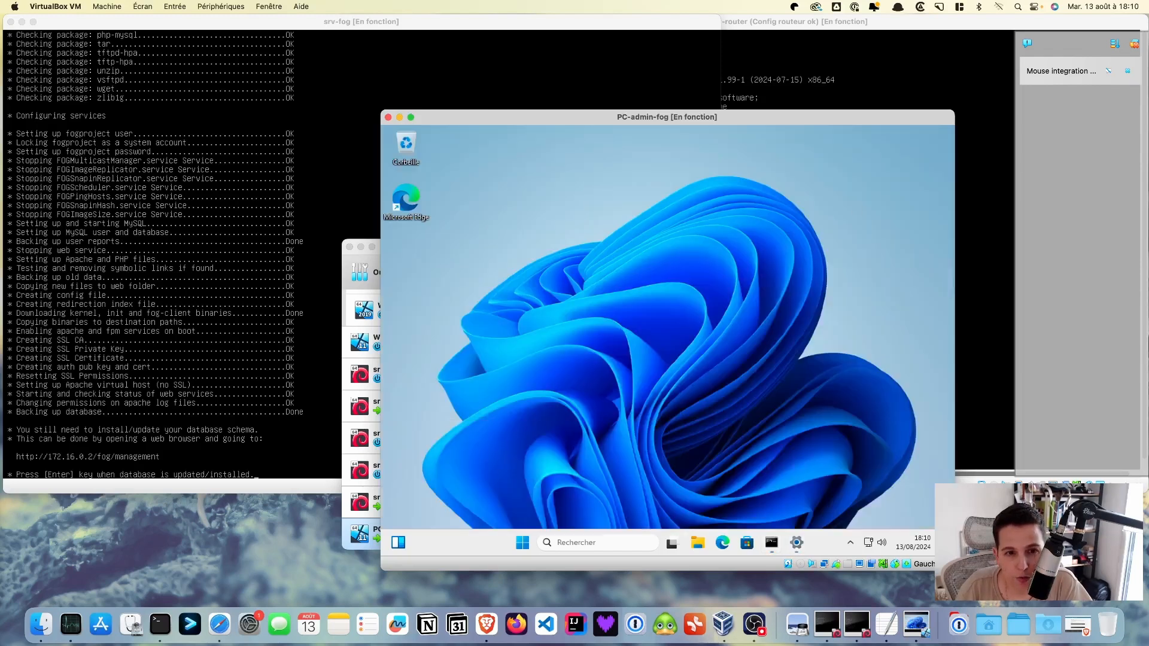
pyautogui.doubleClick(406, 204)
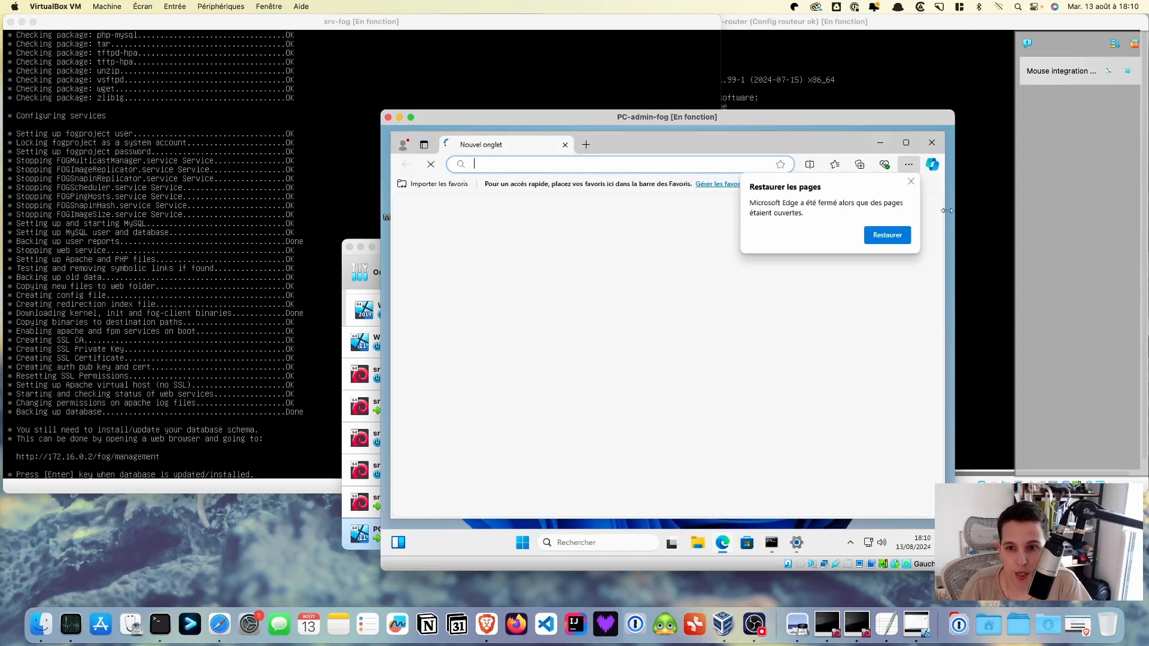
pyautogui.click(712, 162)
pyautogui.write('brave rowser')
pyautogui.press('Left')
pyautogui.press('Left')
pyautogui.press('Left')
pyautogui.press('Left')
pyautogui.press('Left')
pyautogui.press('Left')
pyautogui.write('b')
pyautogui.press('Return')
pyautogui.scroll(-3, 628, 269)
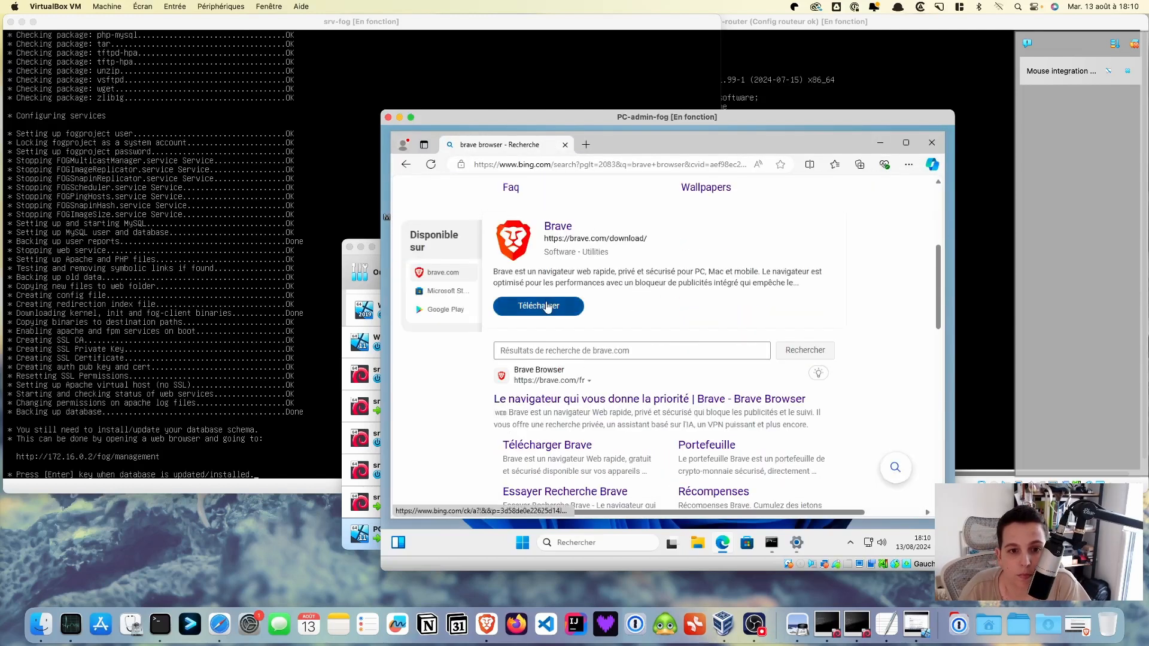
# Step: Download the Brave installer BraveBrowserSetup-BRV011.exe from brave.com and show it in its download folder
pyautogui.click(542, 306)
pyautogui.click(658, 457)
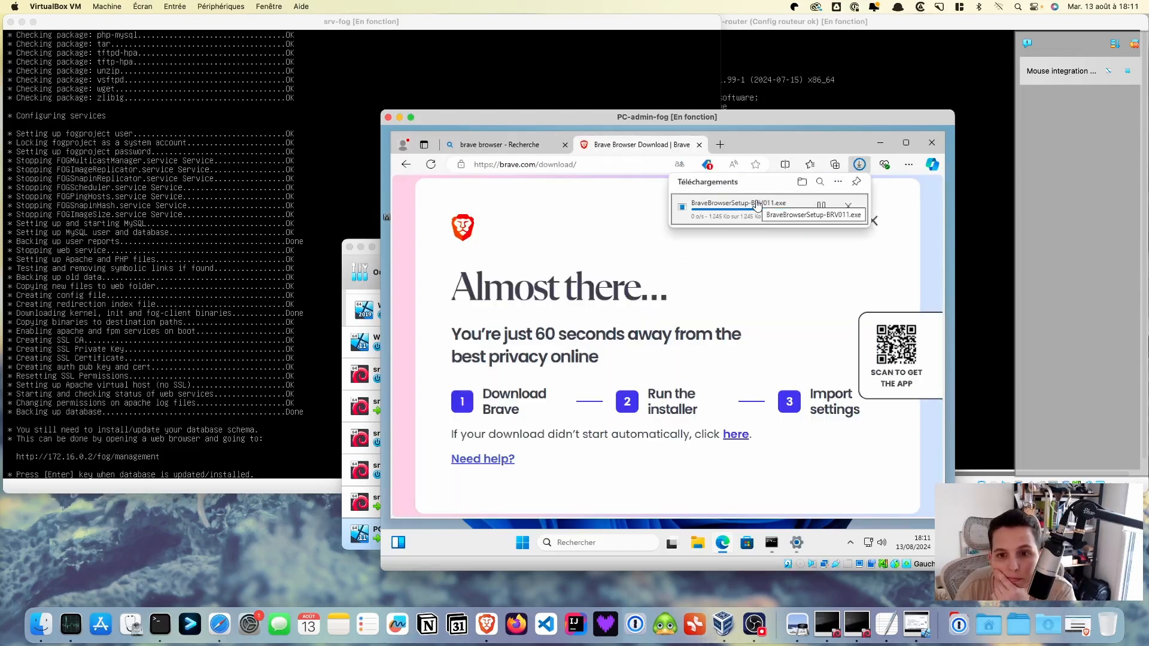
pyautogui.click(801, 207)
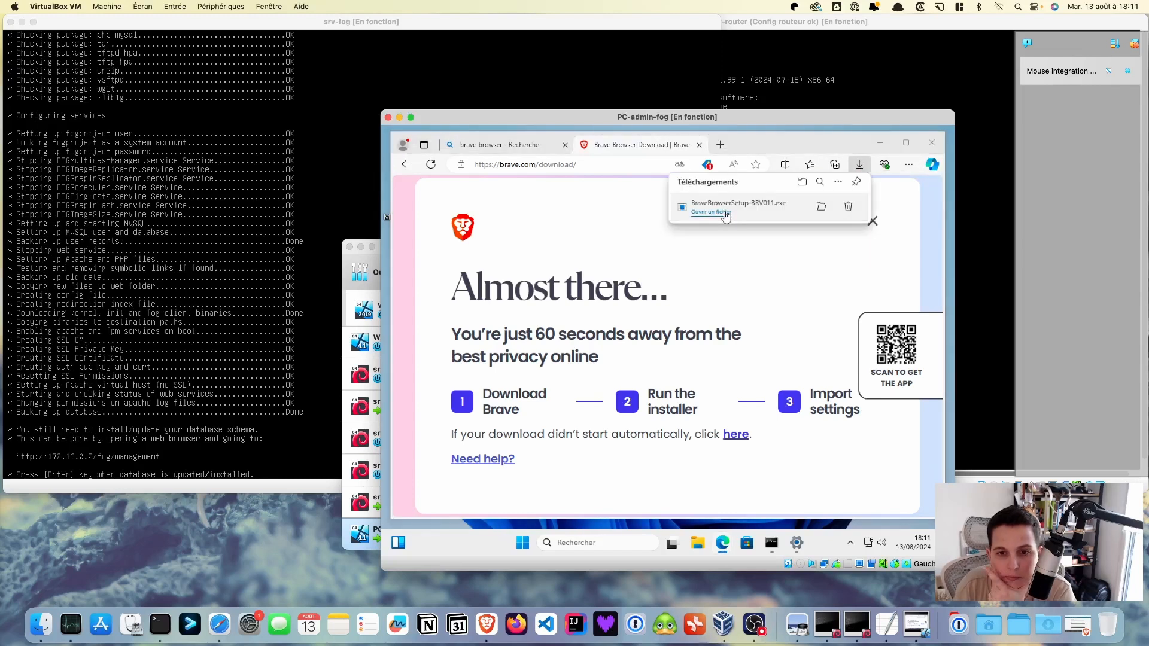
pyautogui.click(822, 208)
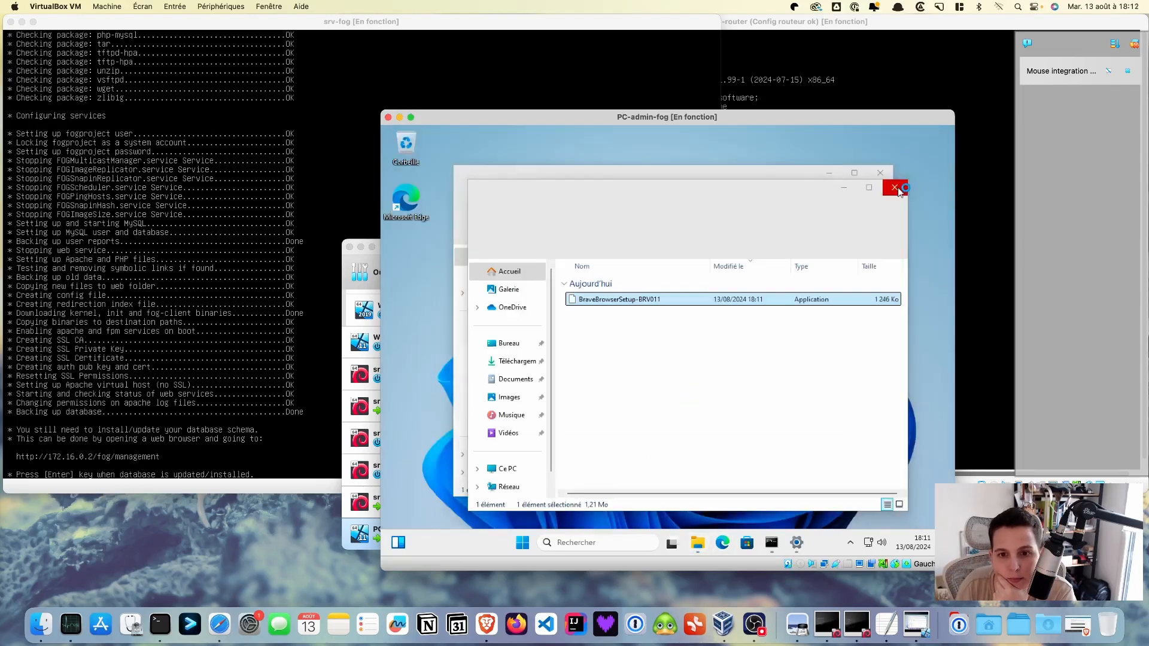
# Step: Authorize BraveSoftware Update Setup to make changes and let the Brave browser installation run
pyautogui.click(772, 542)
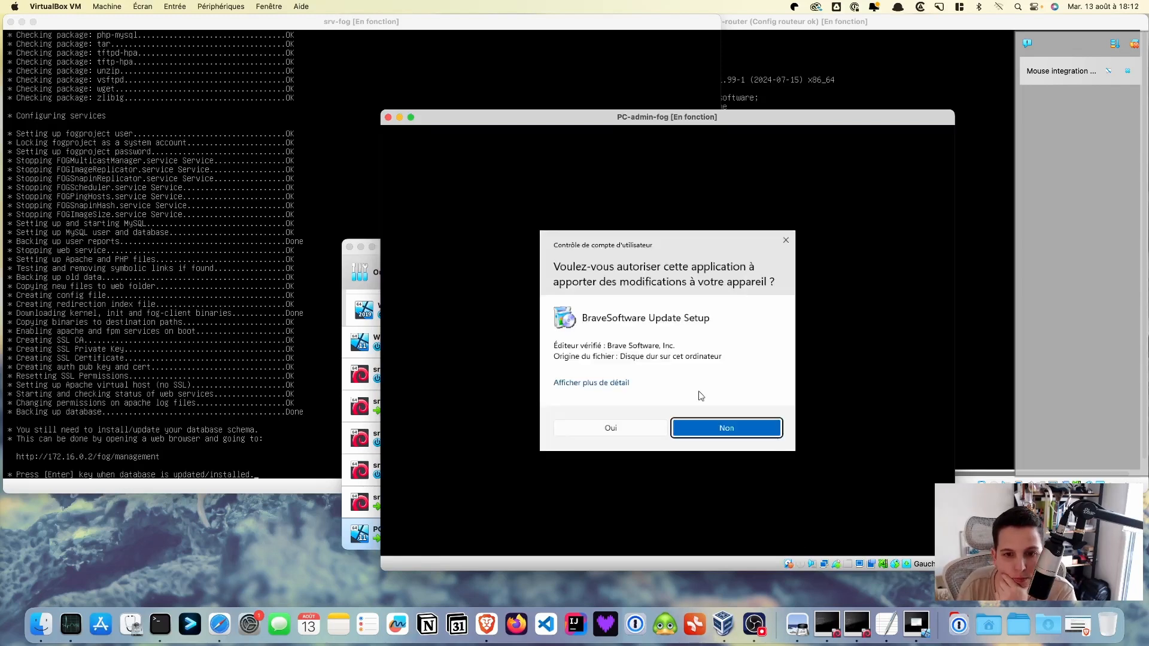
pyautogui.click(626, 429)
pyautogui.click(830, 174)
pyautogui.click(729, 427)
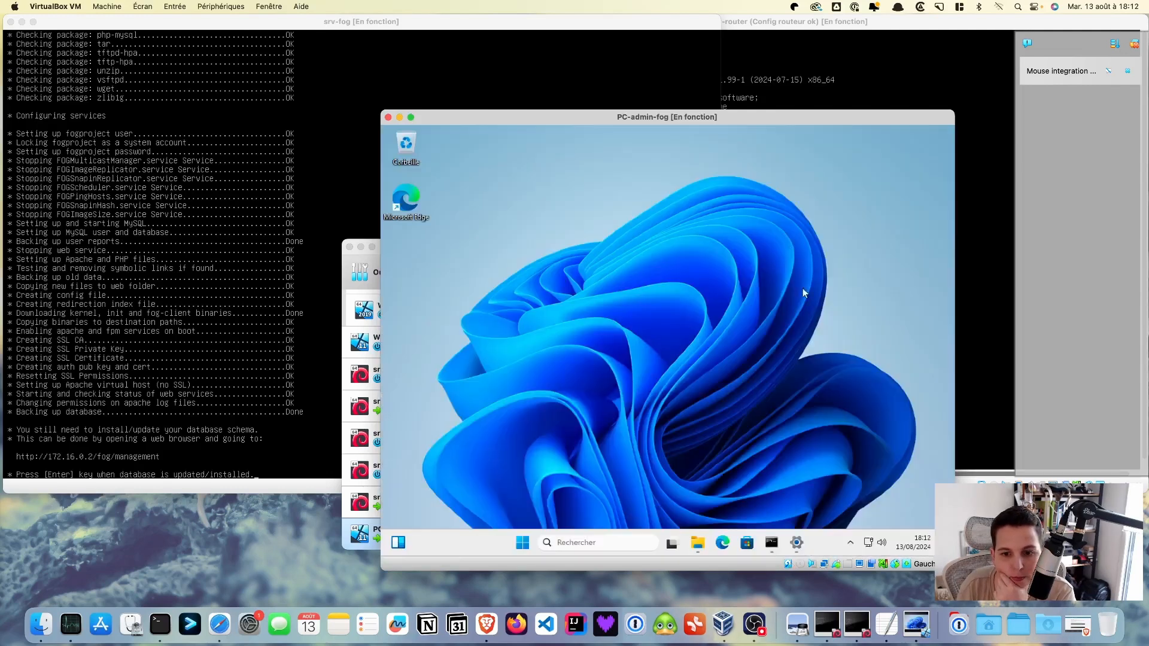
pyautogui.click(712, 347)
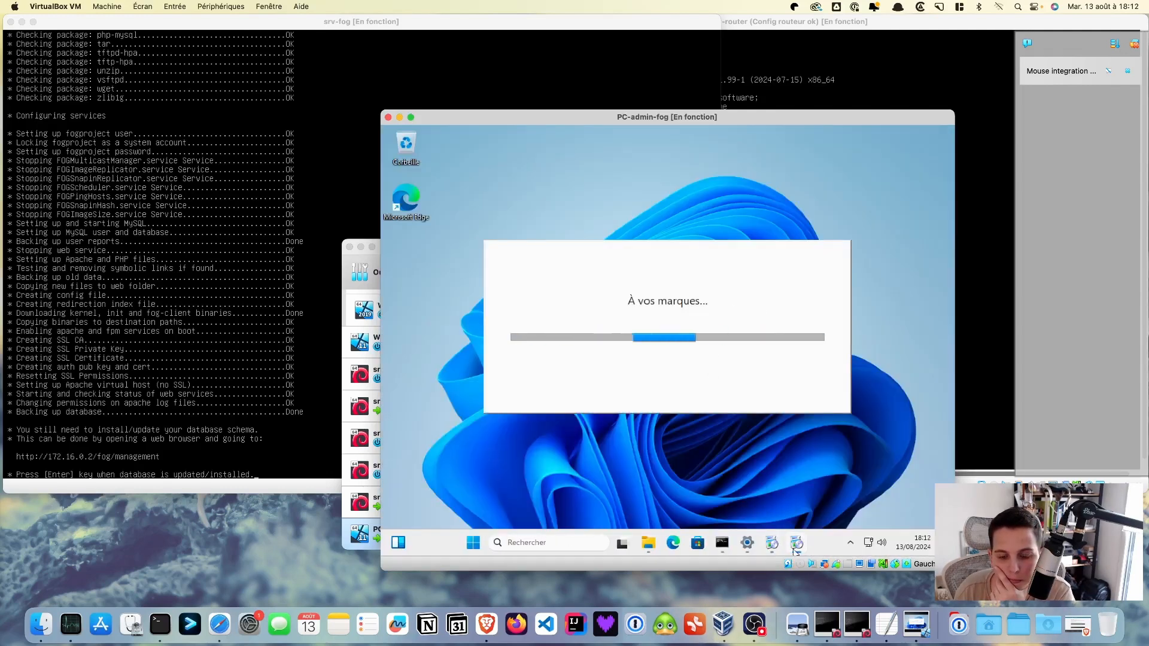
pyautogui.moveTo(755, 550)
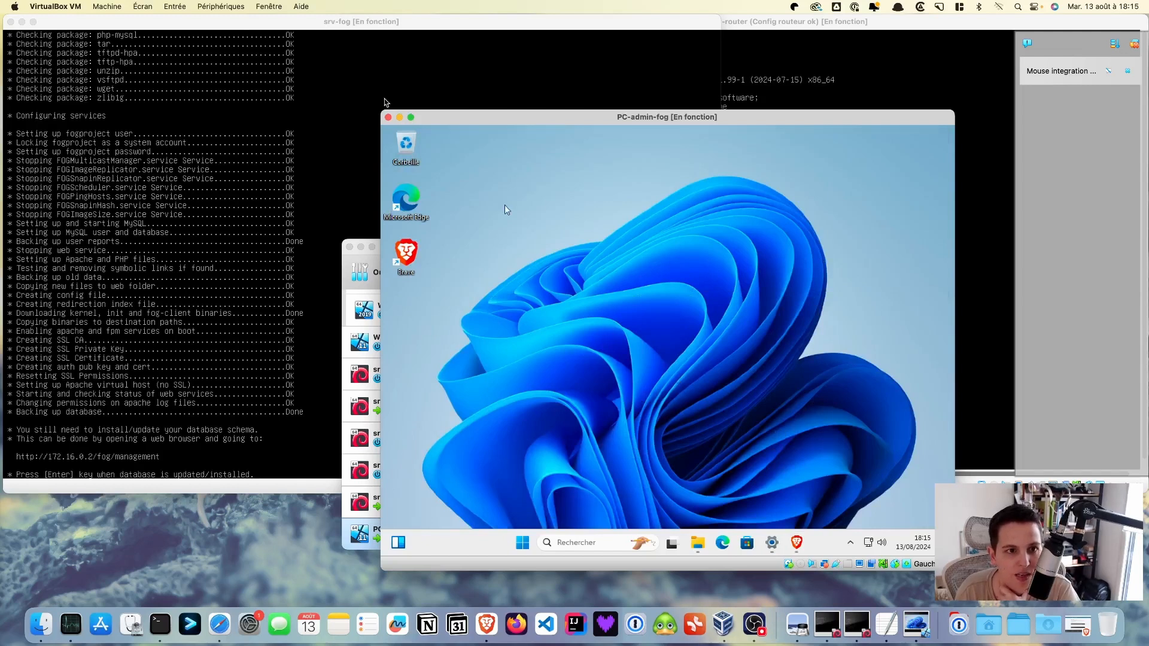
# Step: Insert the Guest Additions CD image into PC-admin-fog, run VBoxWindowsAdditions.exe from it and authorize its changes
pyautogui.click(243, 6)
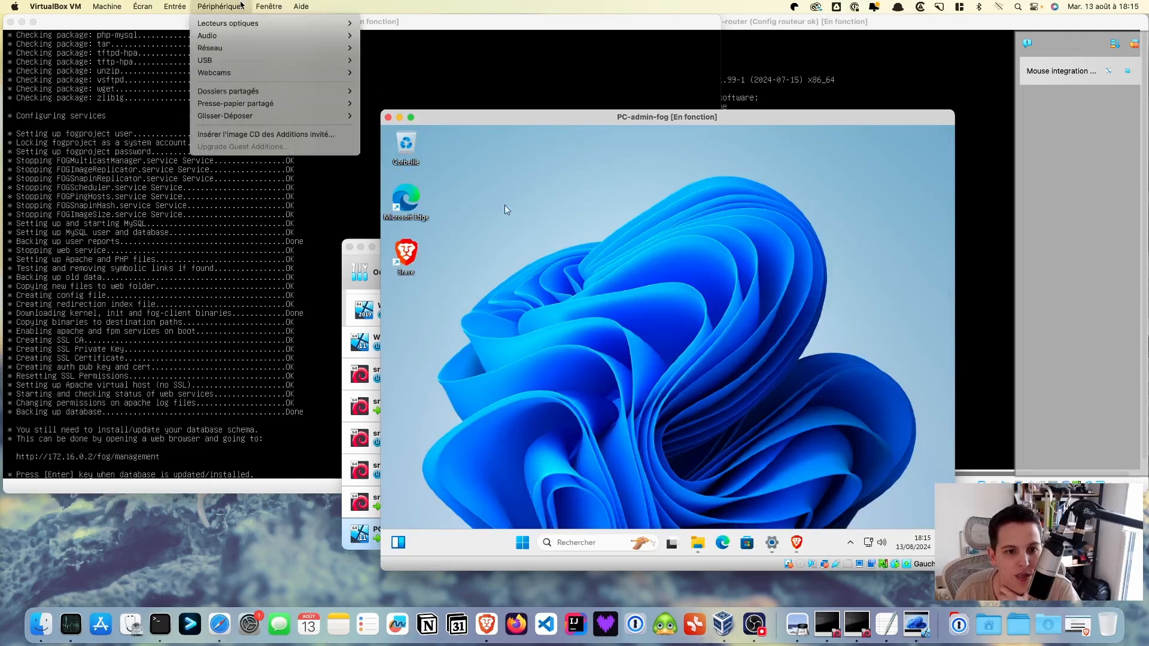
pyautogui.click(263, 134)
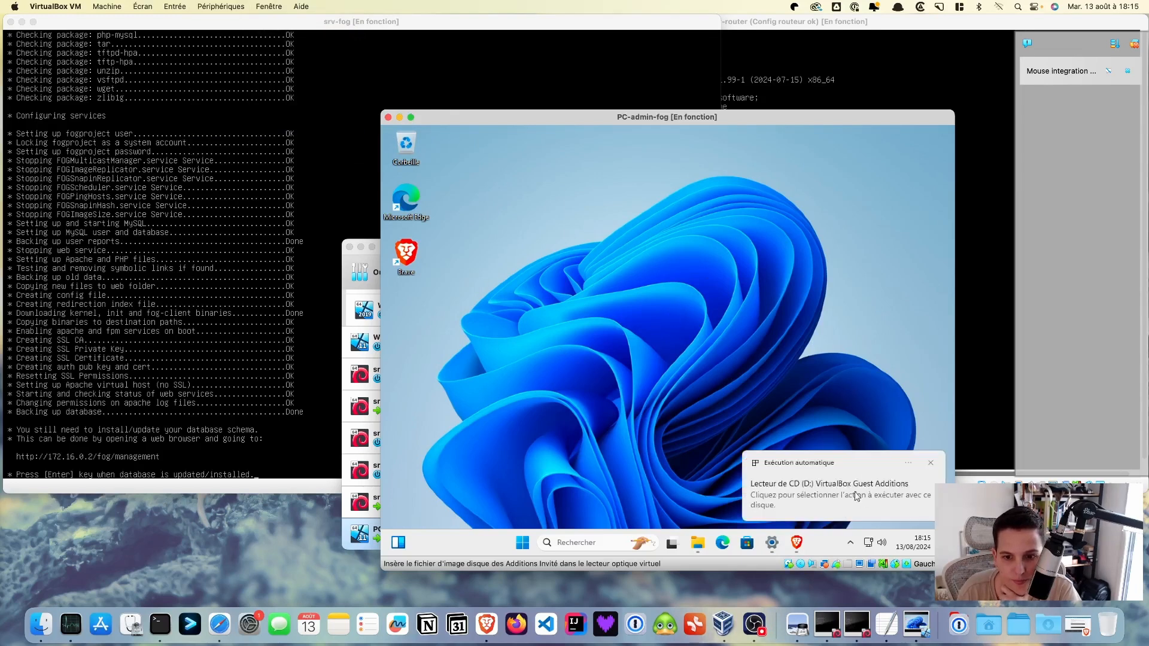
pyautogui.click(853, 489)
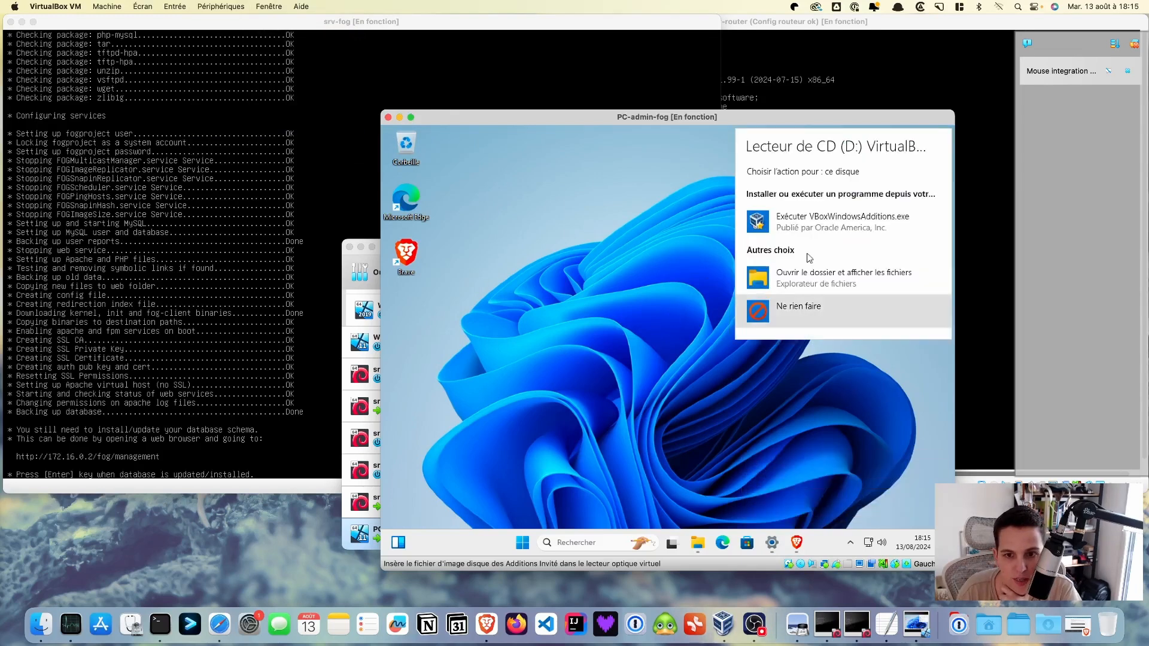
pyautogui.click(808, 229)
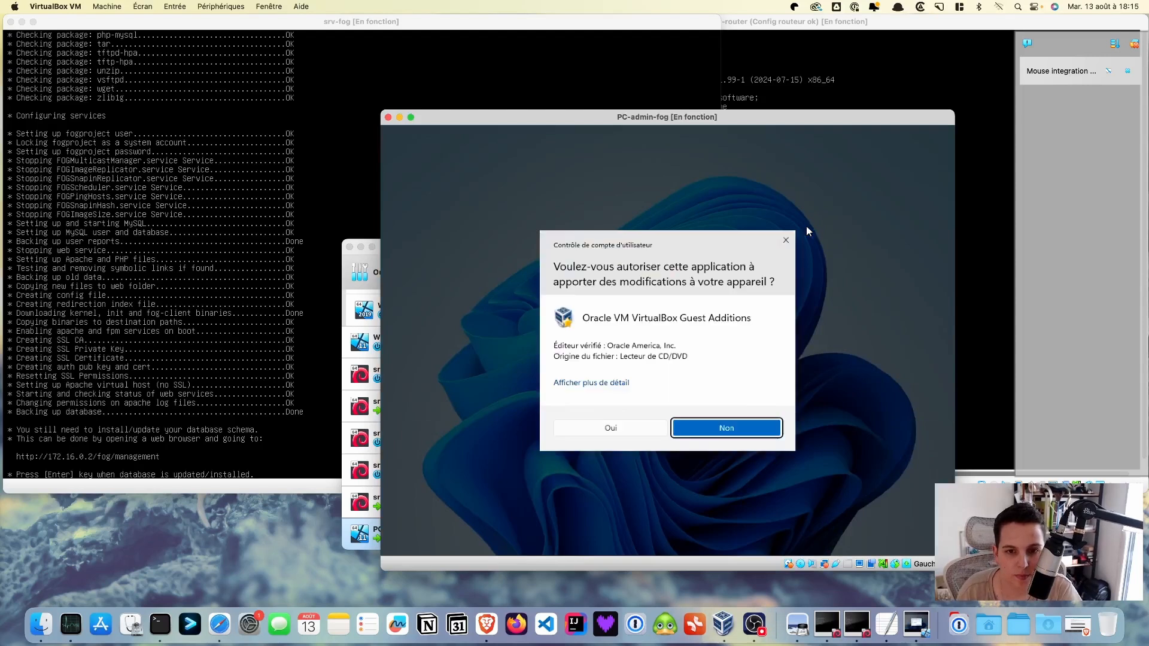
pyautogui.click(625, 426)
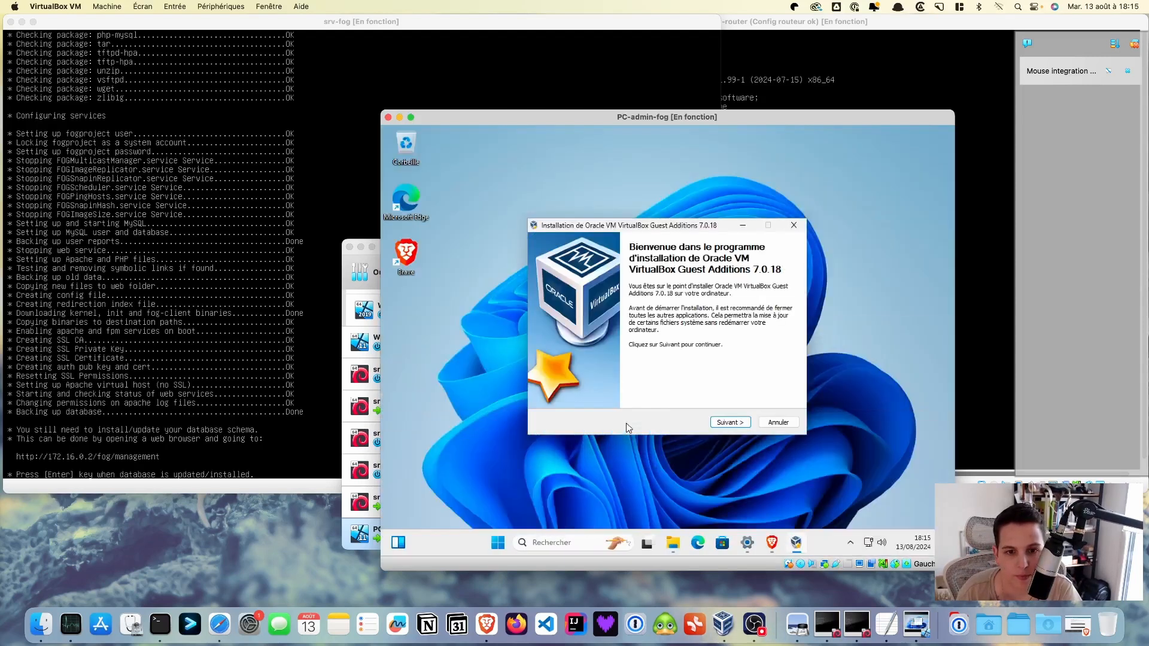
# Step: Install VirtualBox Guest Additions 7.0.18 with the default folder and components, and restart the machine immediately
pyautogui.click(721, 423)
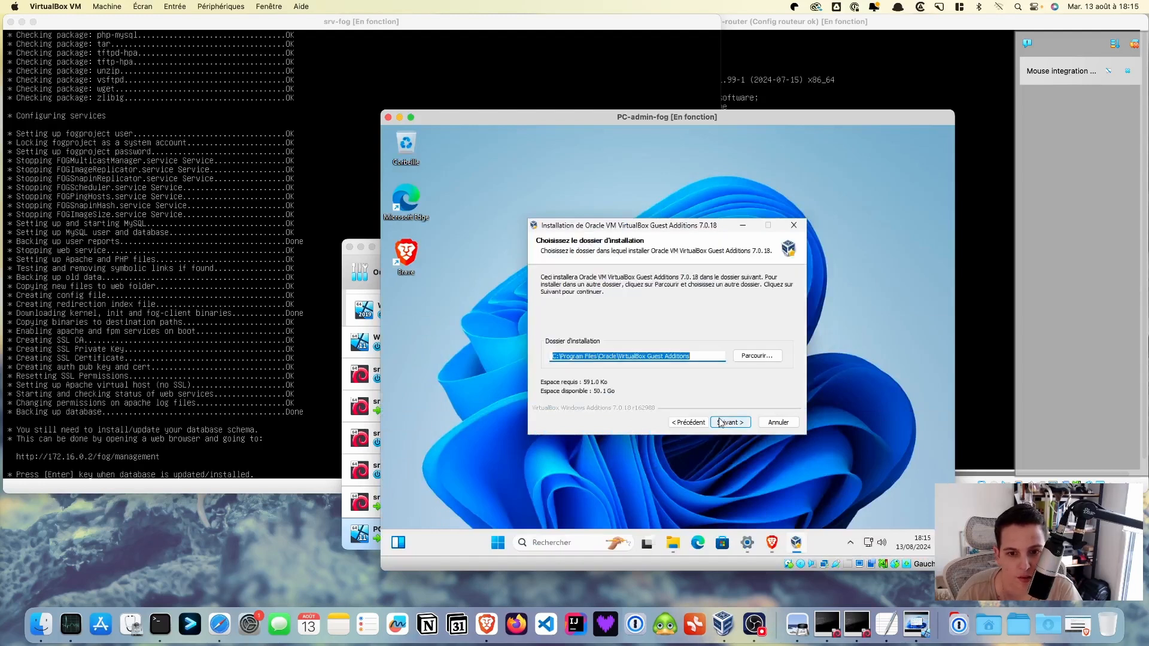
pyautogui.click(721, 423)
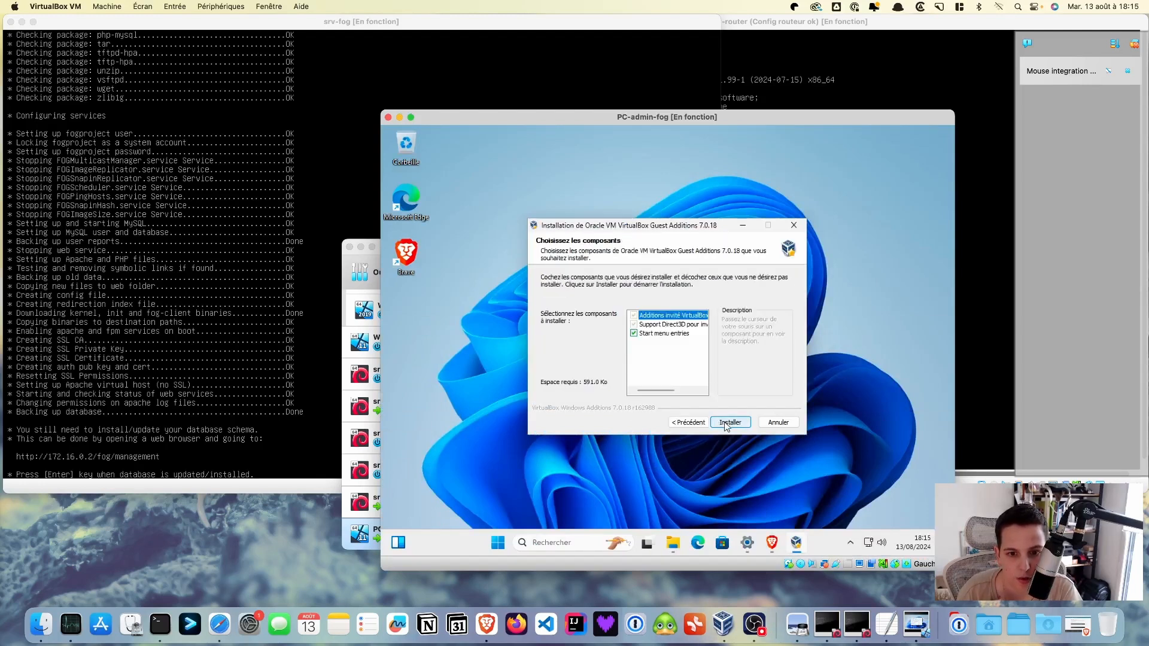
pyautogui.click(725, 423)
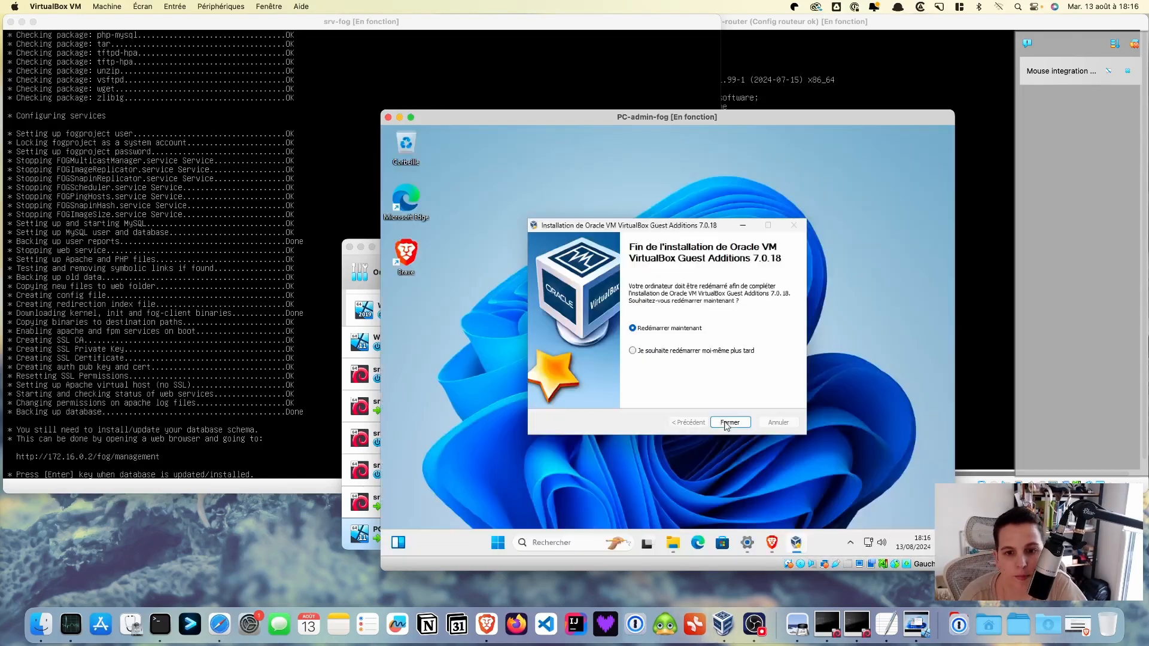
pyautogui.click(727, 423)
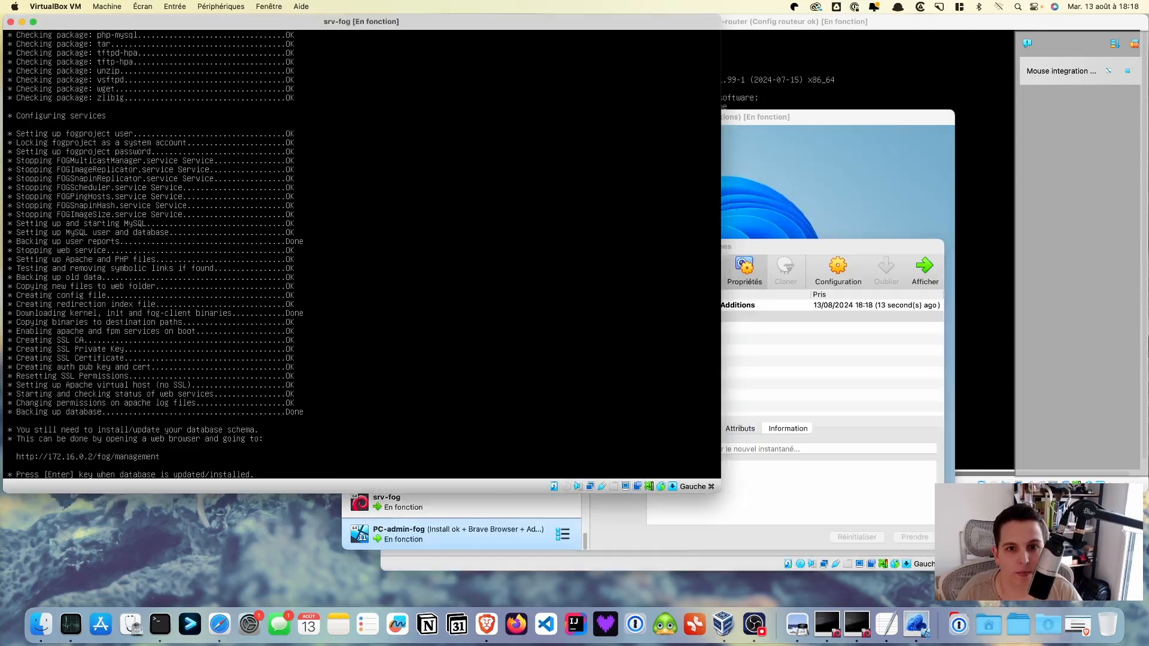
# Step: Bring the PC-admin-fog machine window forward, move and enlarge it, and open the Brave browser maximized inside it
pyautogui.click(816, 190)
pyautogui.moveTo(504, 127); pyautogui.dragTo(466, 64)
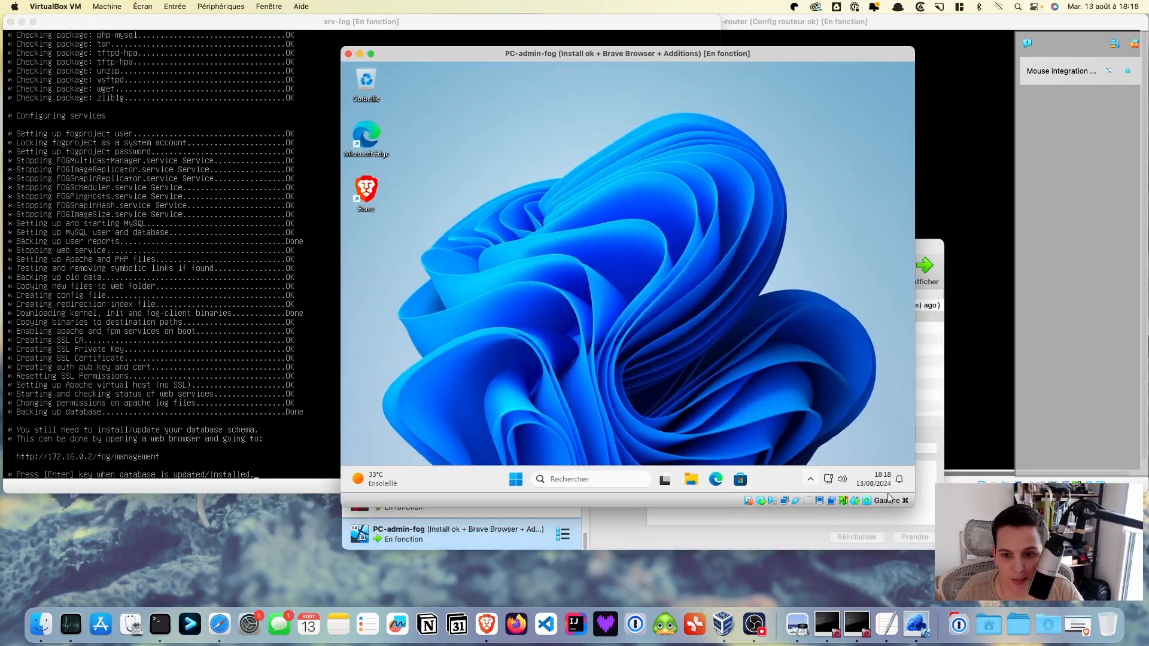
pyautogui.moveTo(914, 507); pyautogui.dragTo(1041, 594)
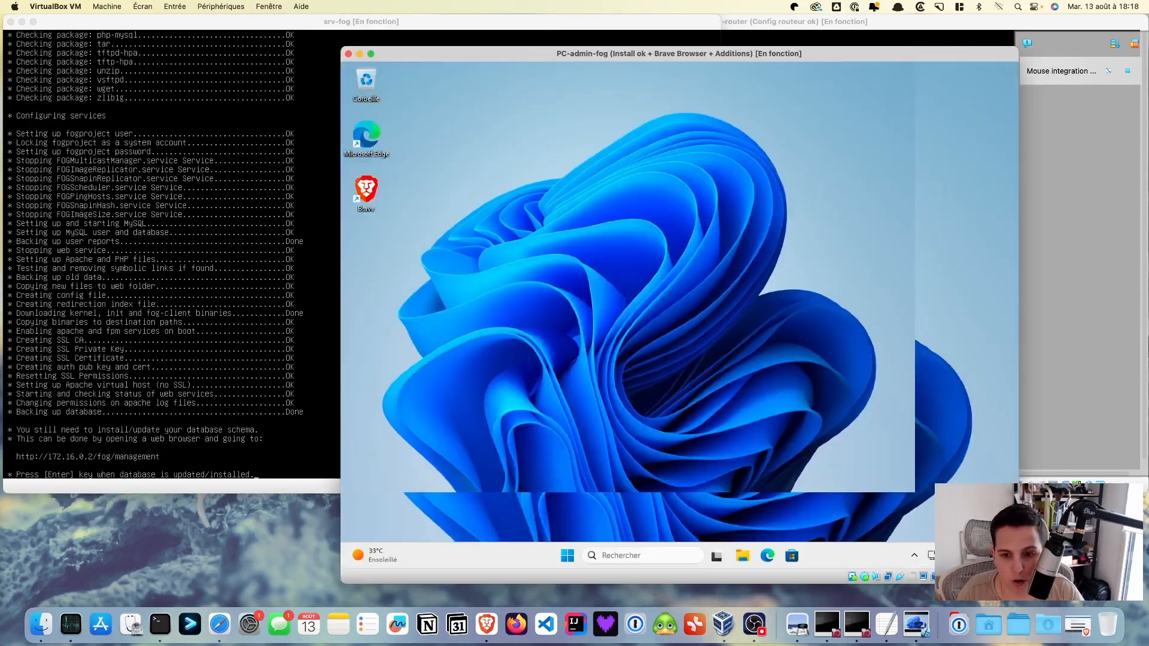
pyautogui.doubleClick(368, 196)
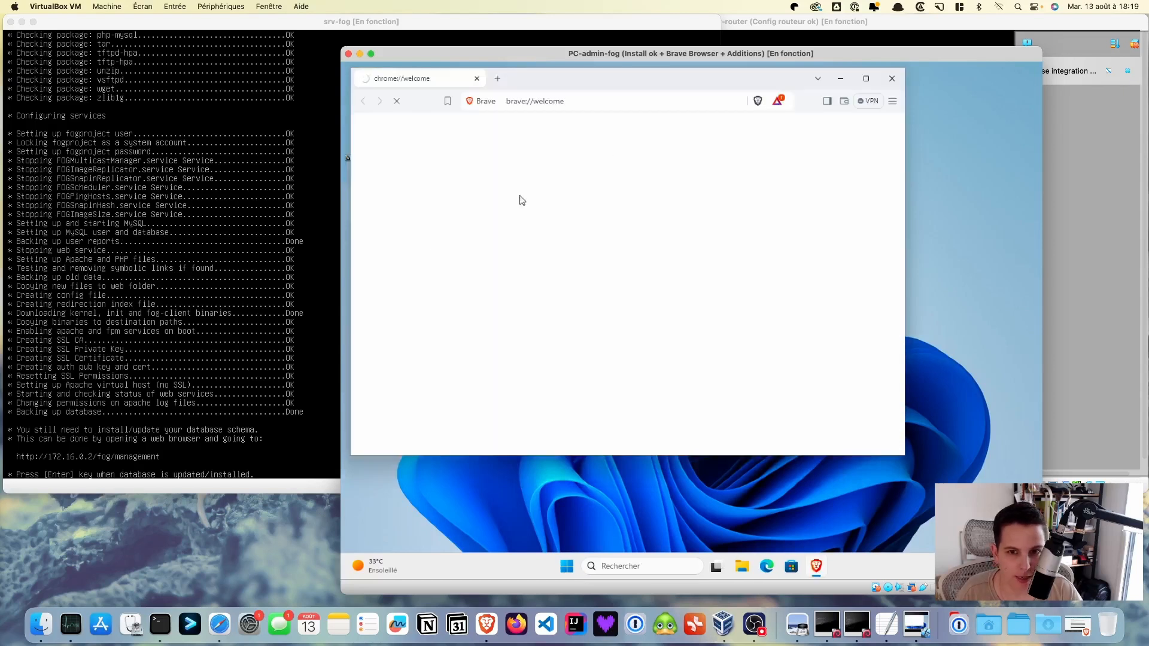
pyautogui.click(864, 79)
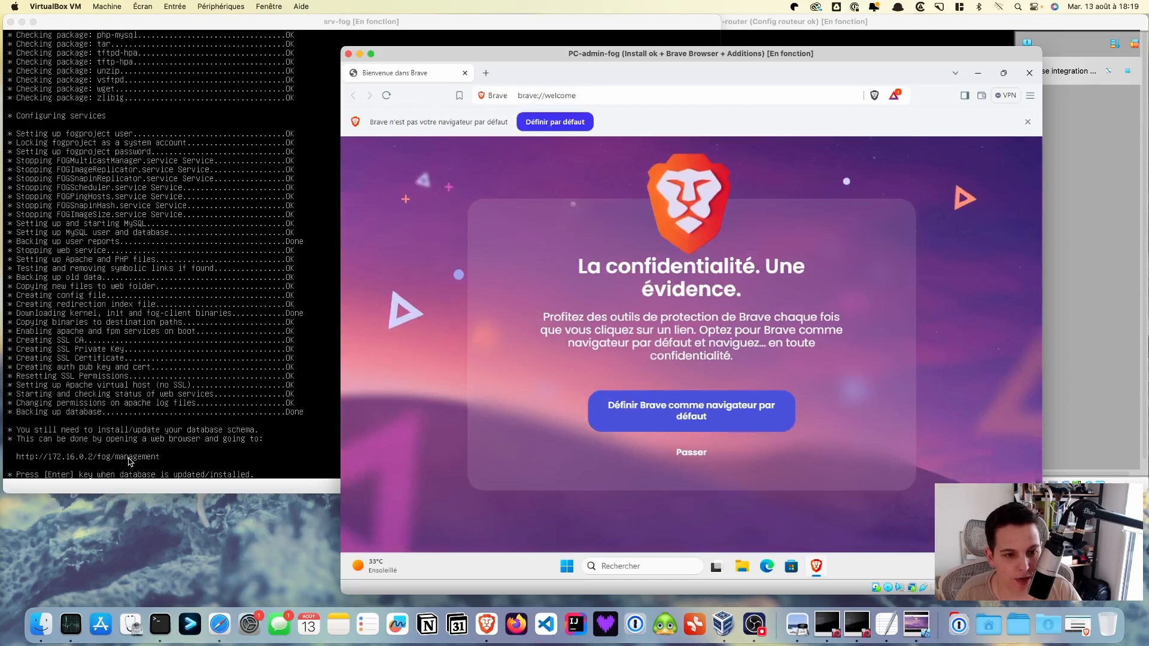
# Step: Open 172.16.0.2/fog/management in the Brave browser on PC-admin-fog
pyautogui.click(596, 99)
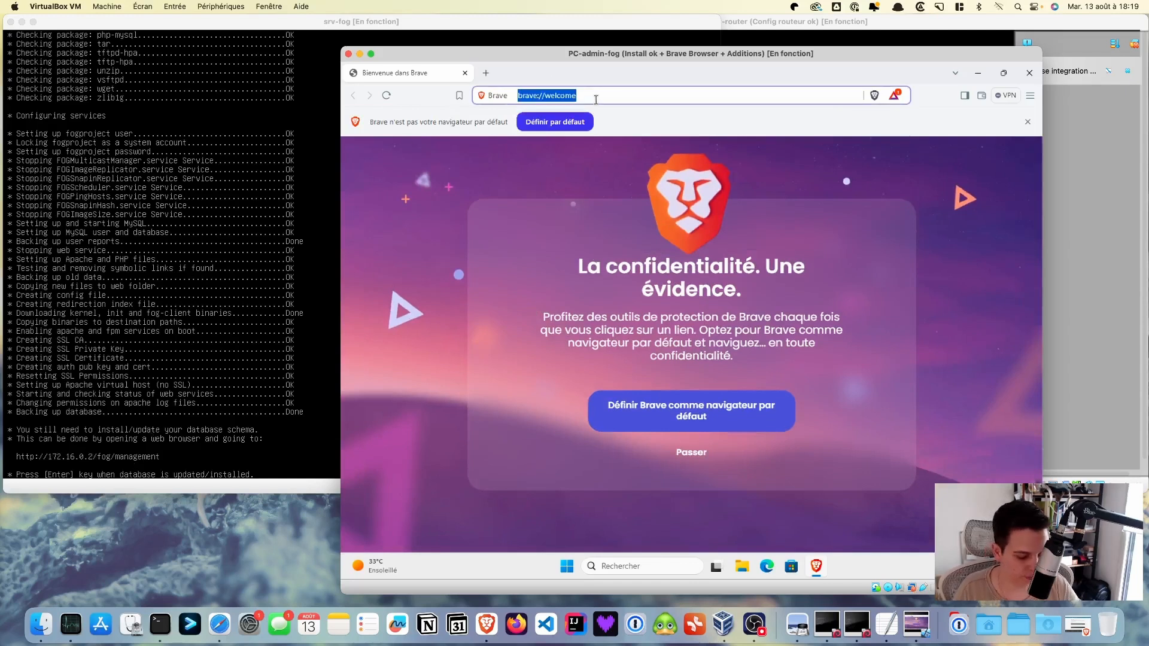
pyautogui.write('172.1')
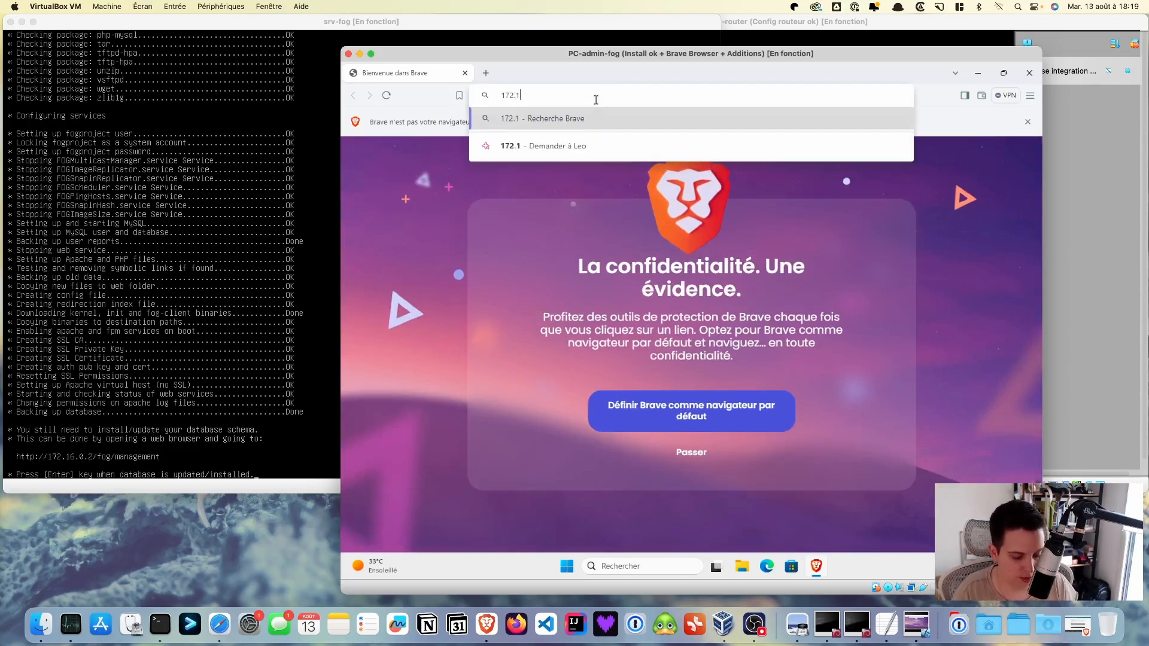
pyautogui.write('6.0.2')
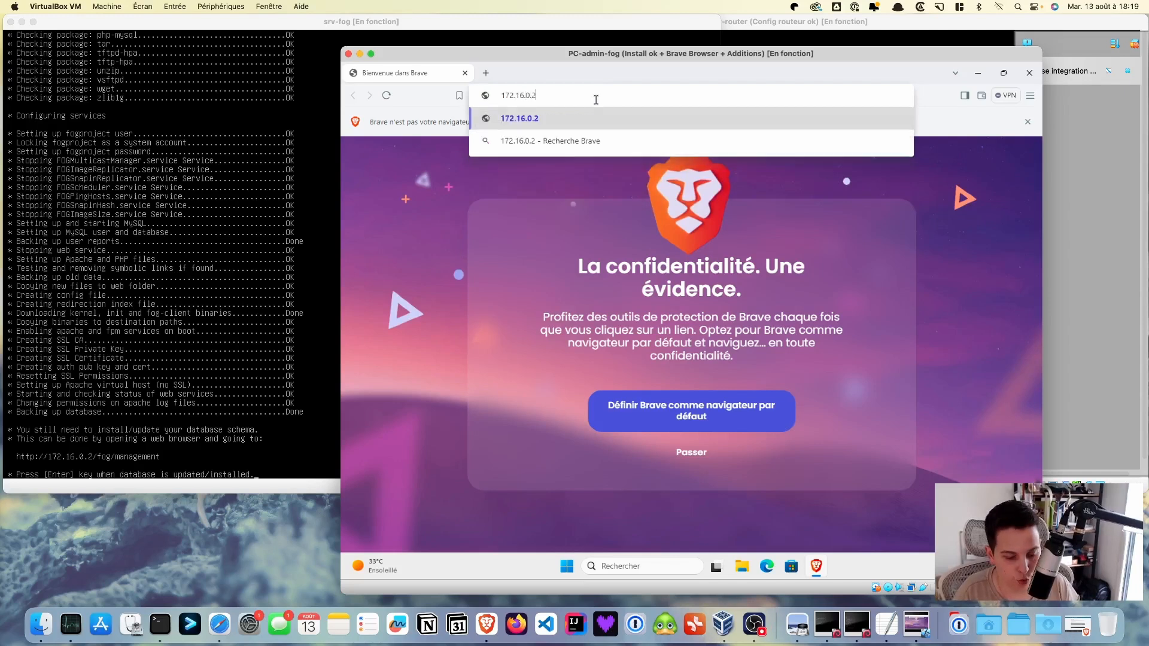
pyautogui.write('/fog')
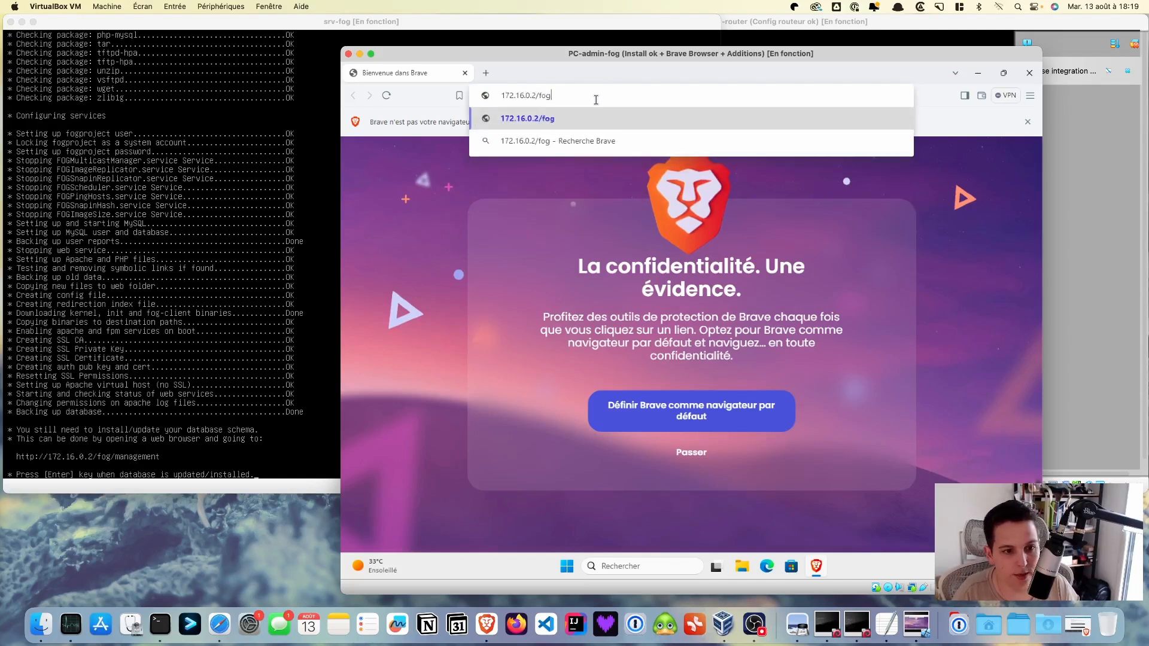
pyautogui.write('/ma')
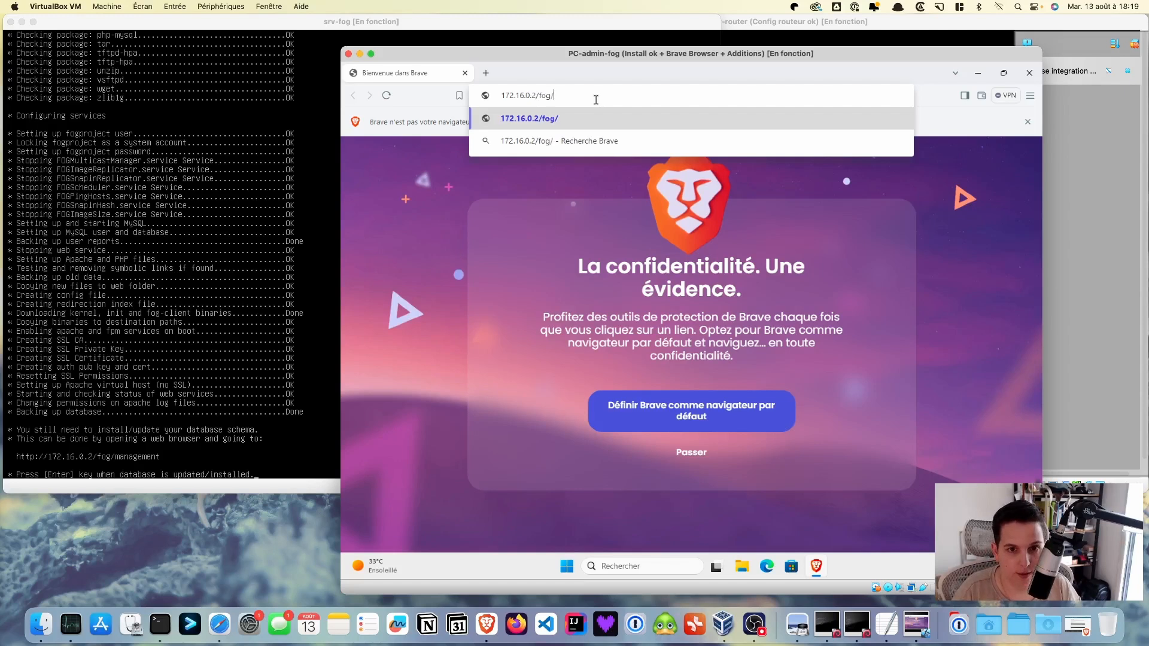
pyautogui.write('nagement')
pyautogui.press('Return')
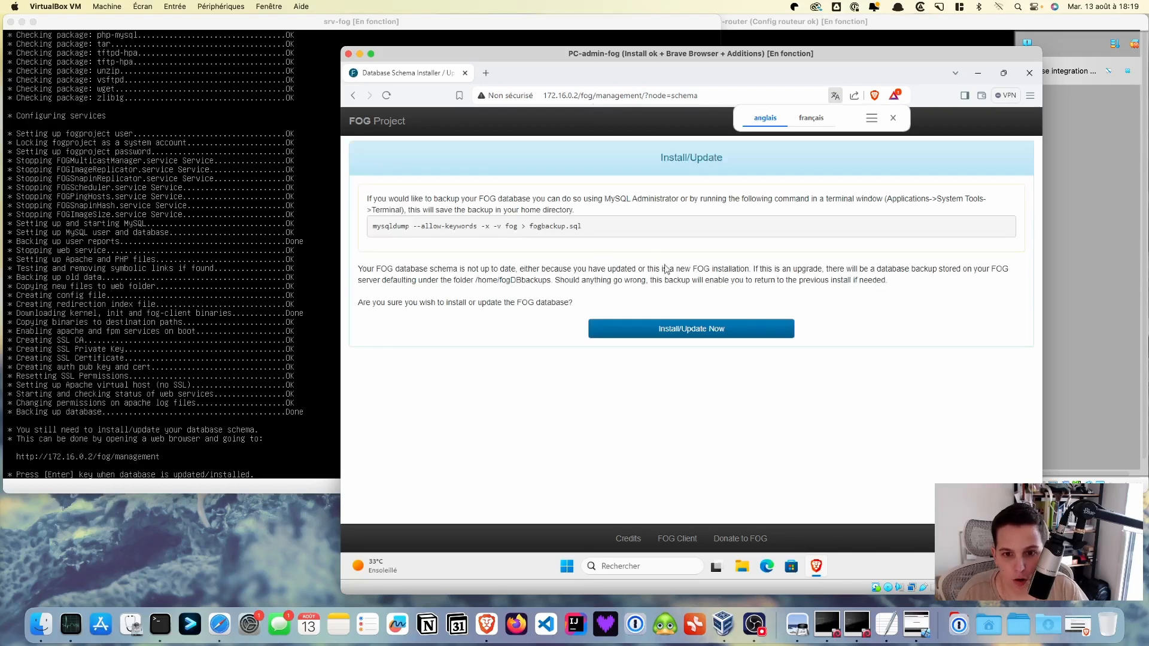
# Step: Install the FOG database schema from the web page, and let the installer on srv-fog continue
pyautogui.click(686, 331)
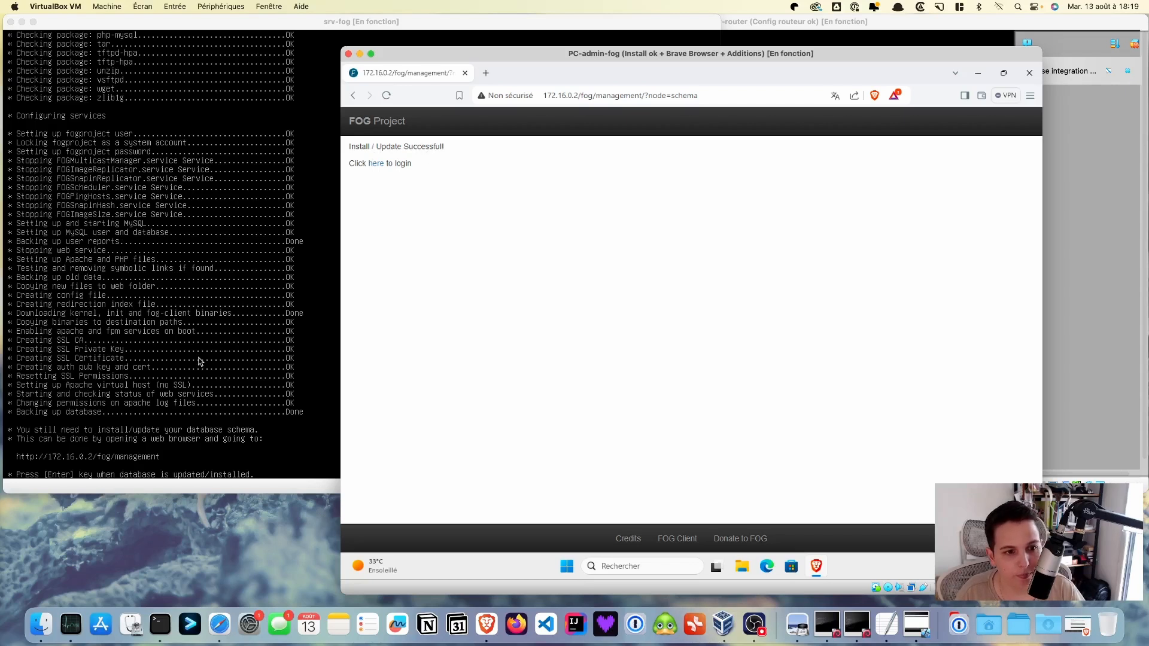
pyautogui.click(269, 454)
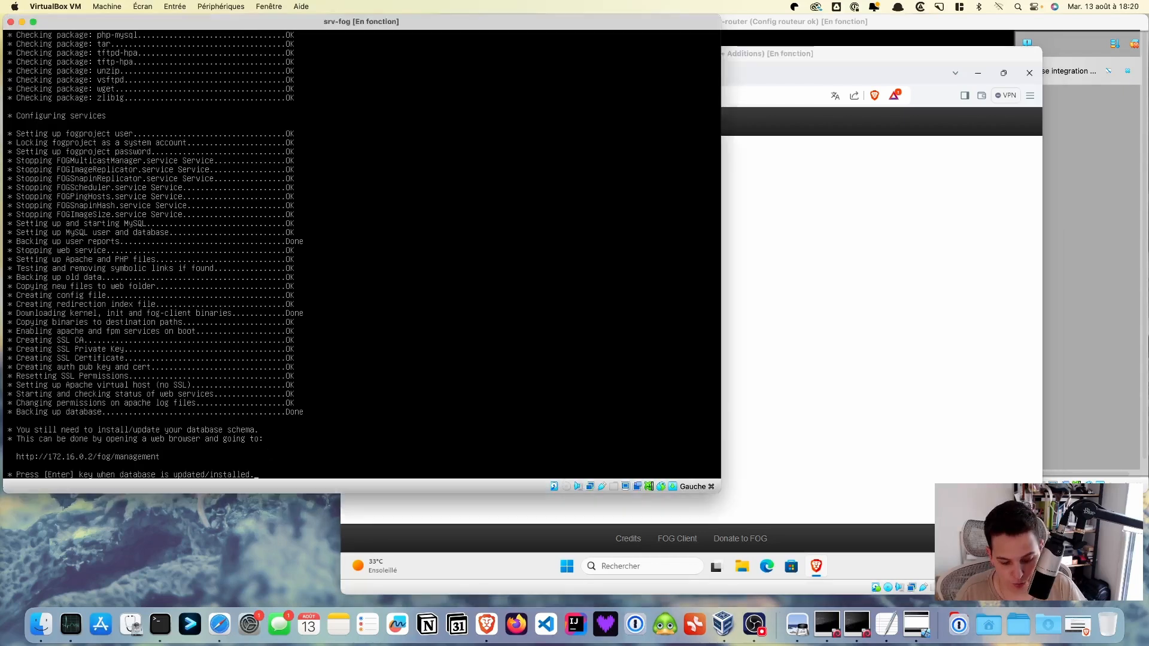
pyautogui.press('Return')
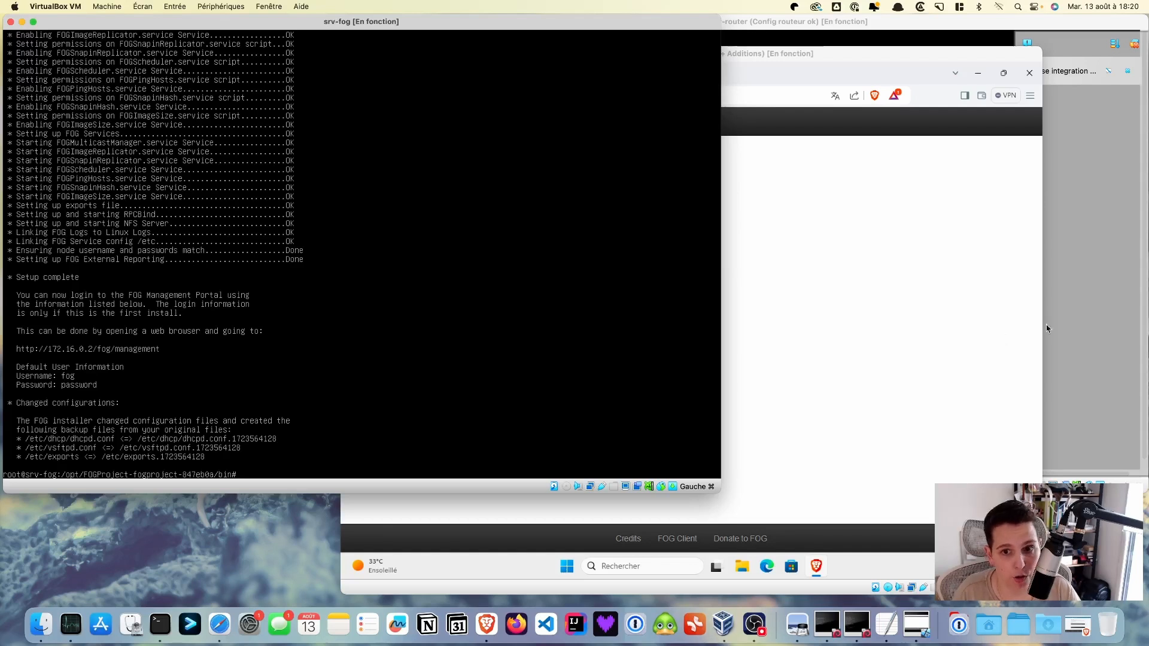
# Step: Log in to the FOG web management as fog with the account password and language Français, and decline saving the password
pyautogui.click(964, 330)
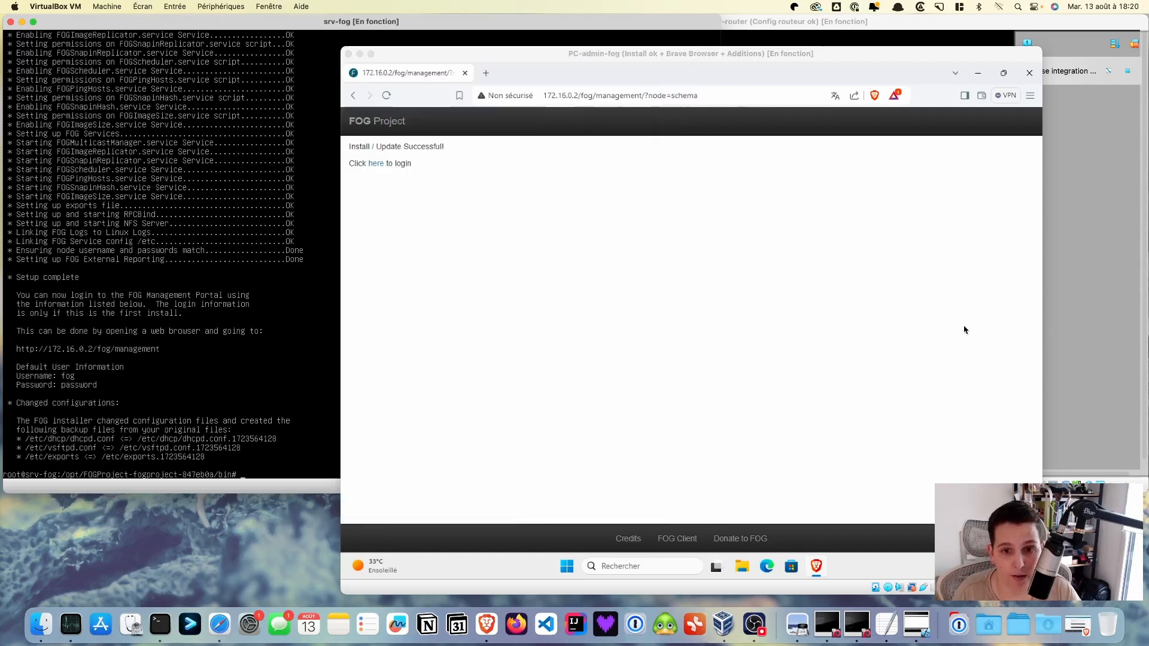
pyautogui.click(378, 165)
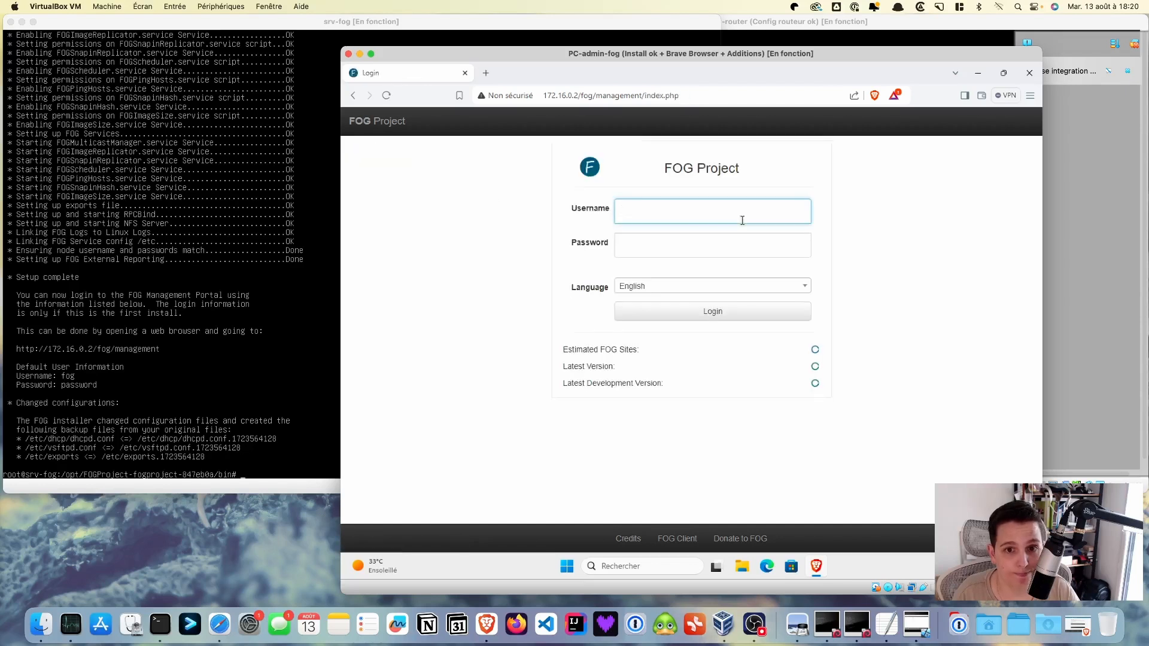
pyautogui.write('fog')
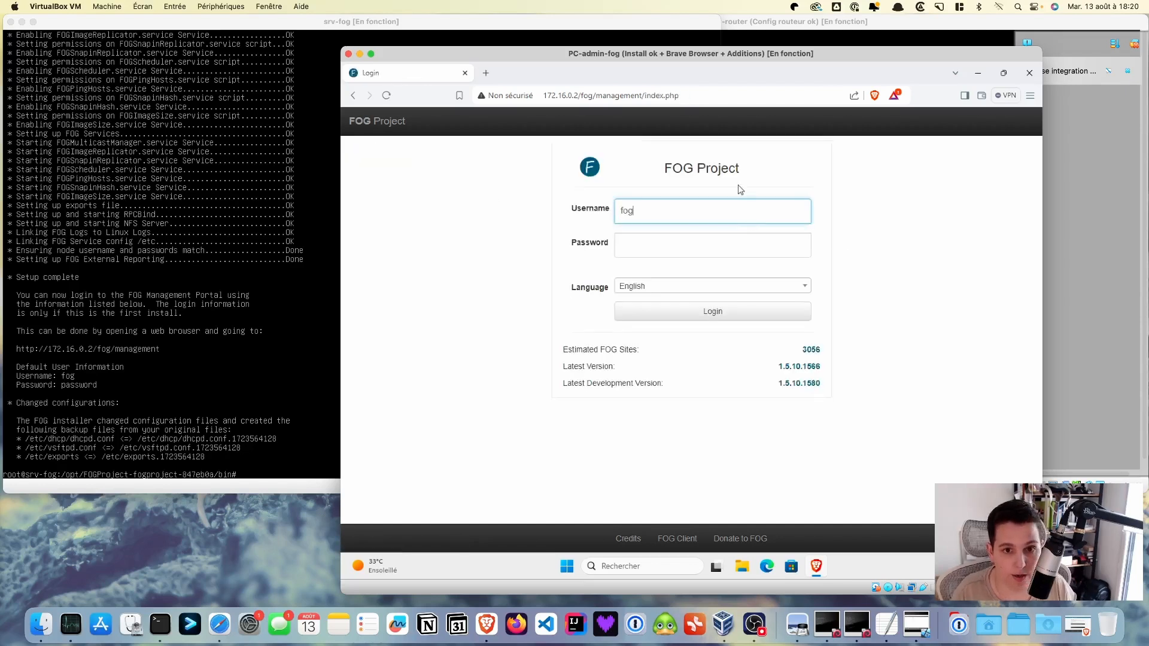
pyautogui.click(684, 288)
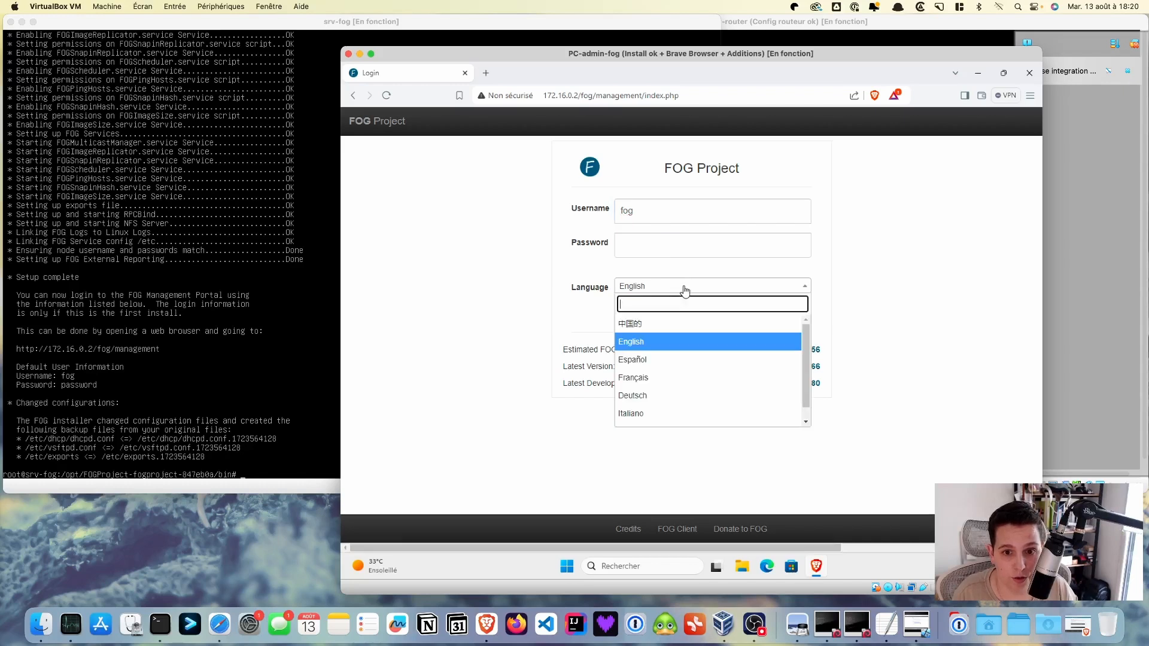
pyautogui.click(644, 378)
pyautogui.click(642, 246)
pyautogui.write('passwo')
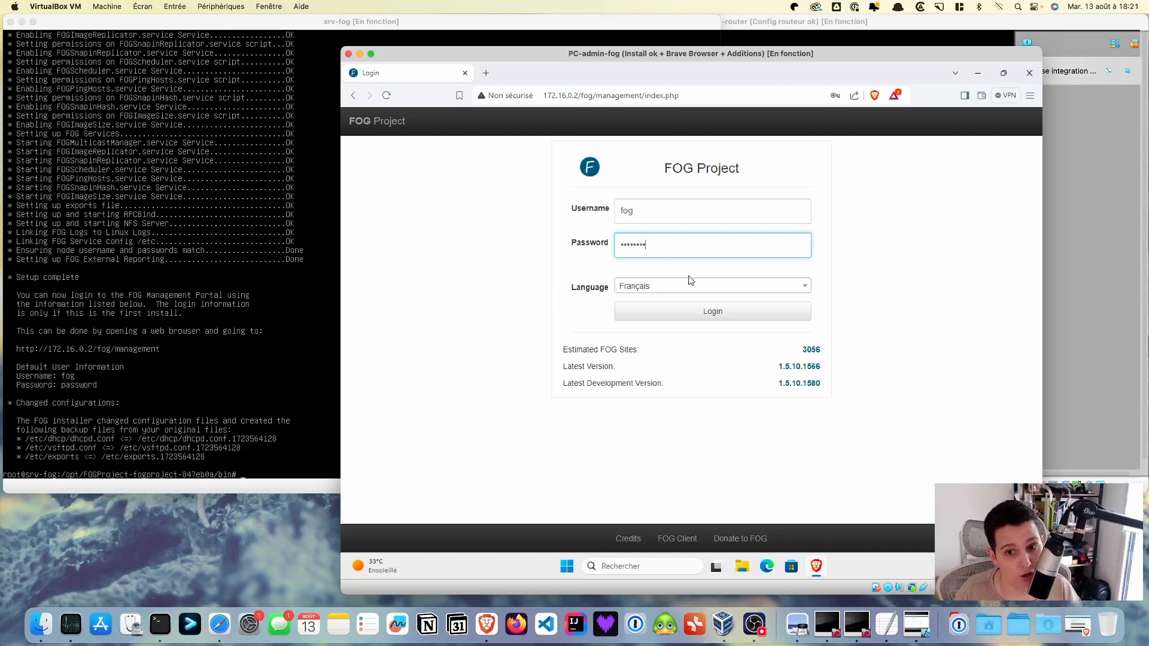
pyautogui.write('rd')
pyautogui.click(722, 312)
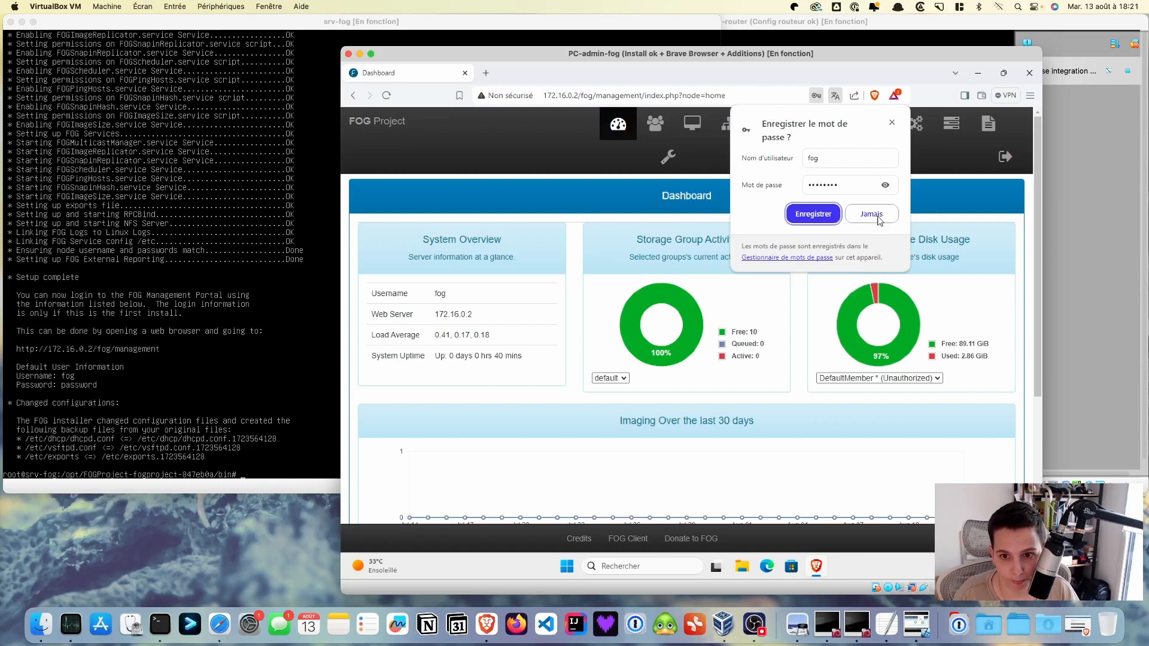
pyautogui.click(877, 217)
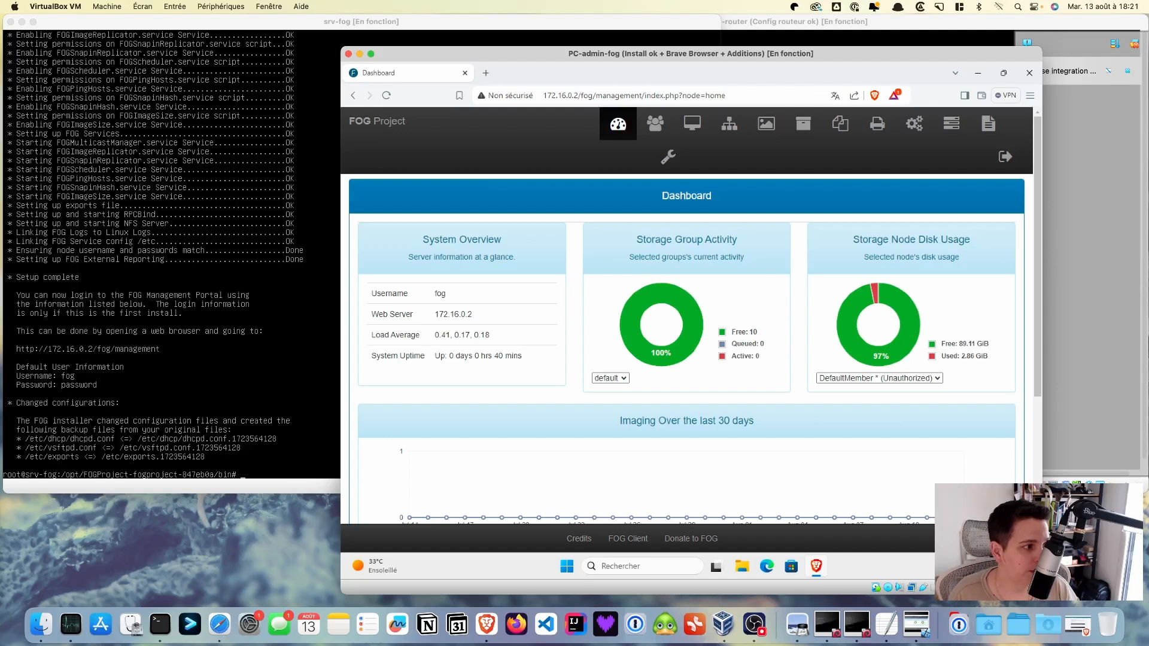
pyautogui.press('super+Tab')
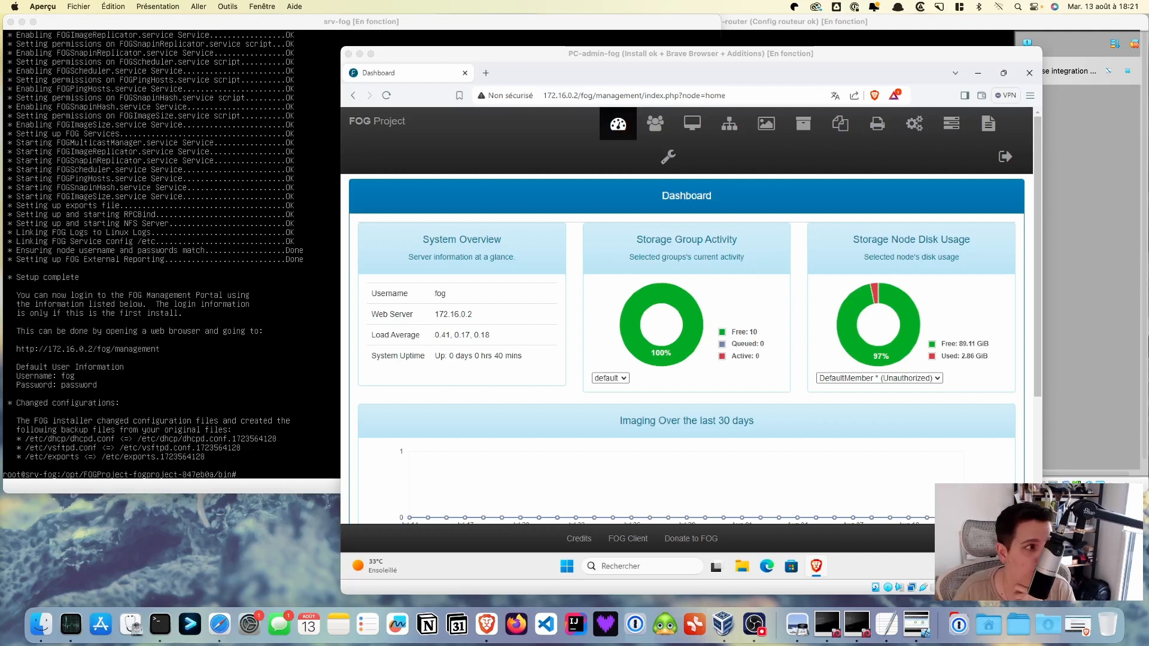
pyautogui.hotkey('ctrl', 'Down')
pyautogui.hotkey('ctrl', 'Down')
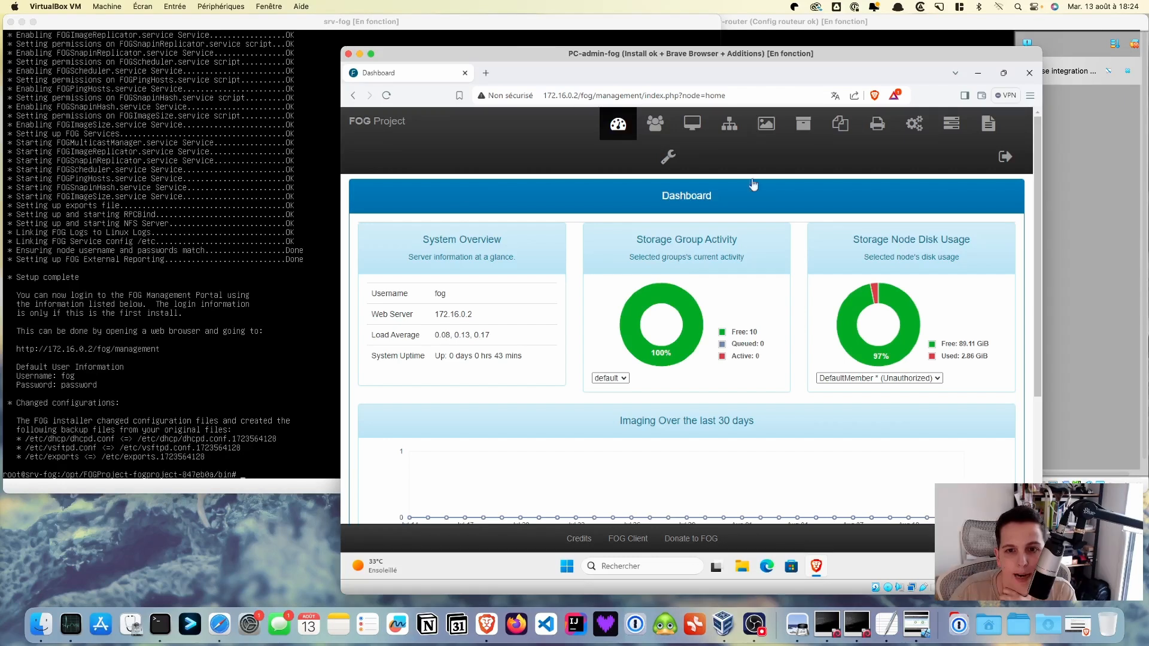
# Step: Open the FOG Settings page of FOG Configuration and expand the FOG Boot Settings section
pyautogui.click(667, 157)
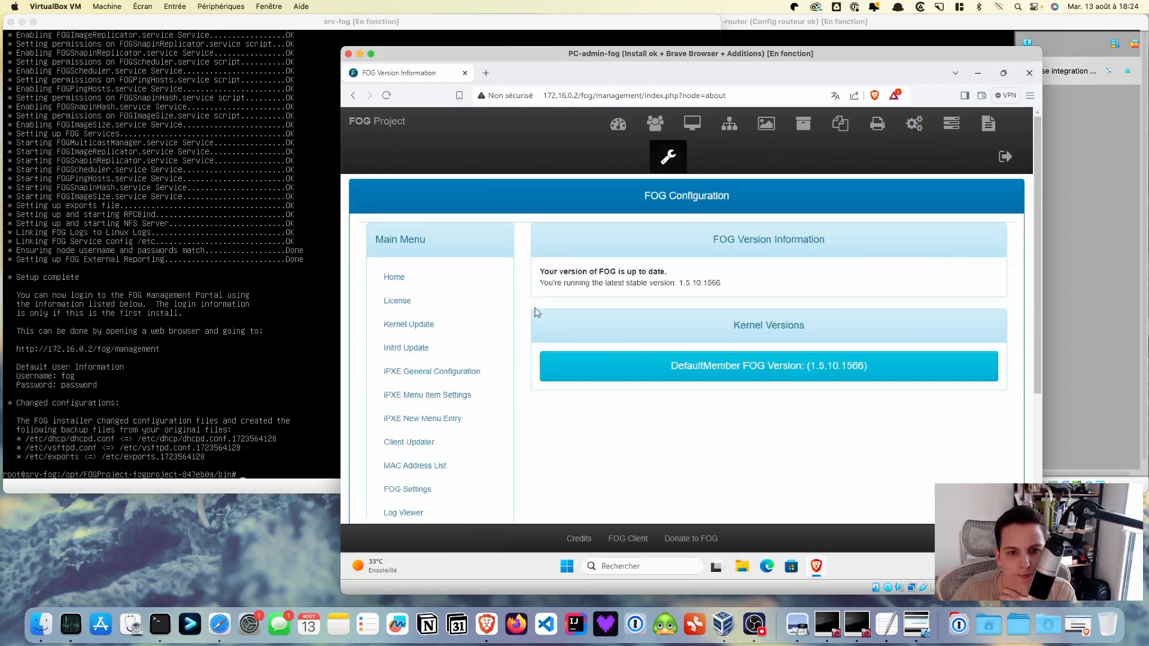
pyautogui.click(418, 496)
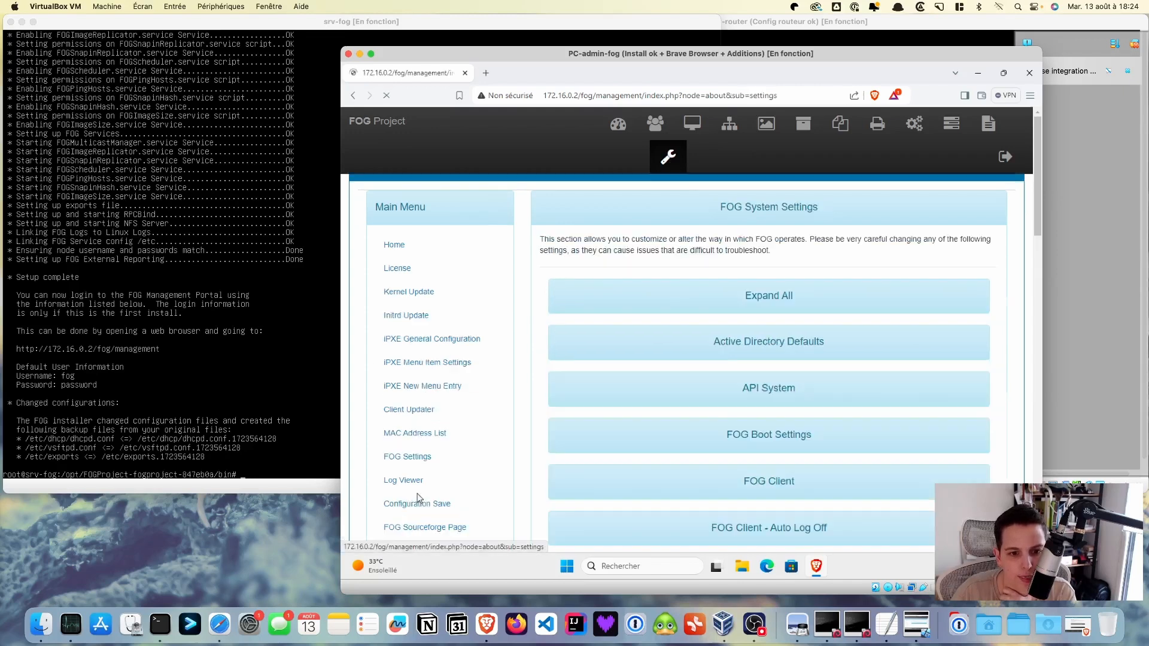
pyautogui.scroll(-1, 823, 438)
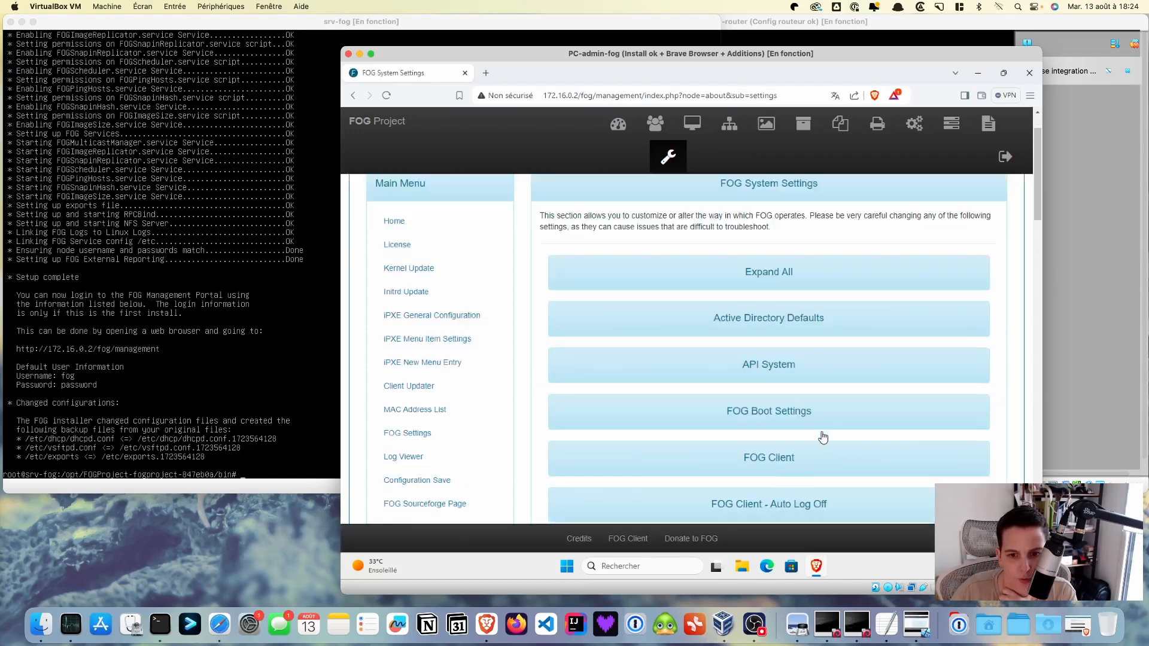
pyautogui.click(767, 414)
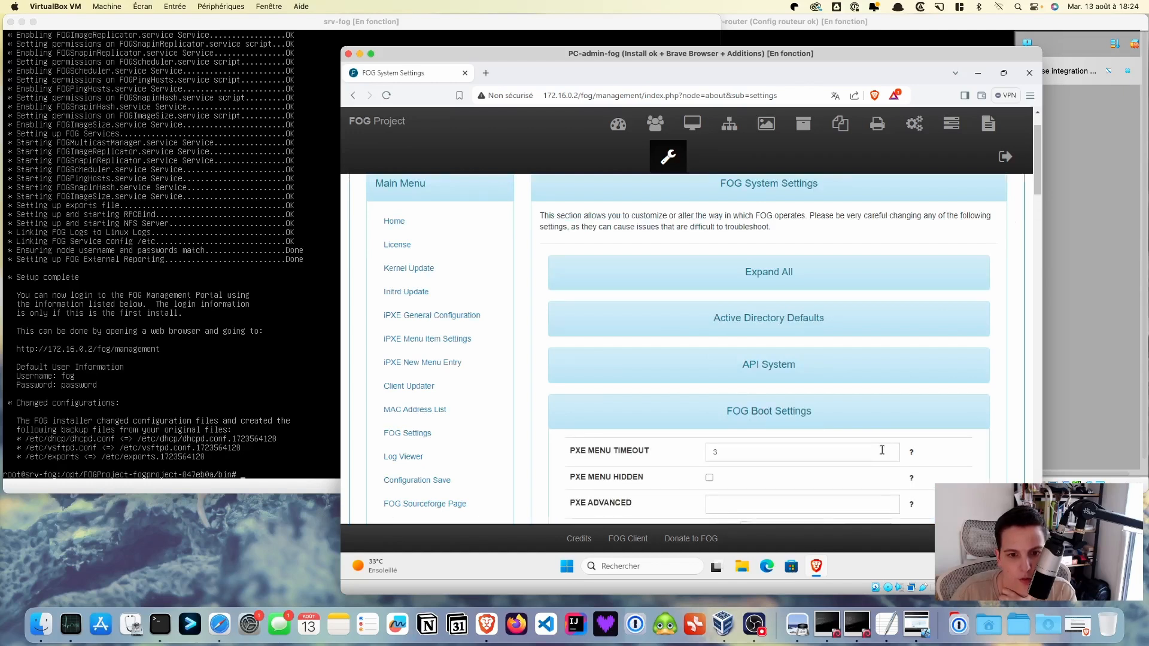
pyautogui.scroll(-4, 882, 449)
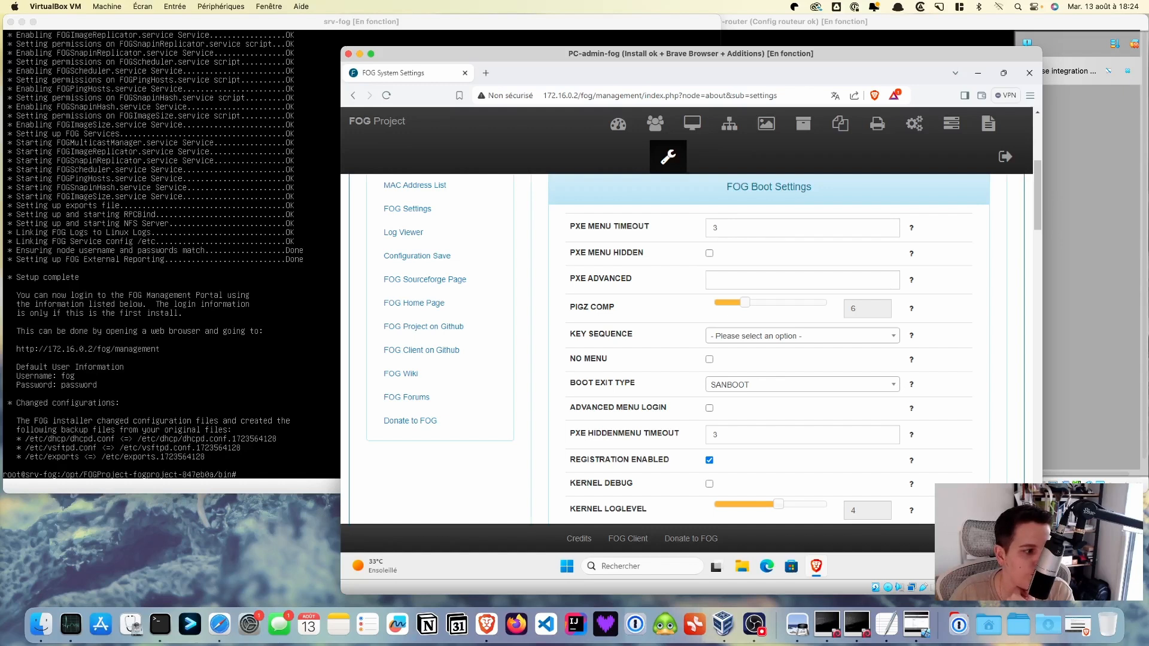
# Step: Set both the PXE Menu Timeout and the PXE Hiddenmenu Timeout to 10 and save the FOG Boot Settings
pyautogui.press('super+Tab')
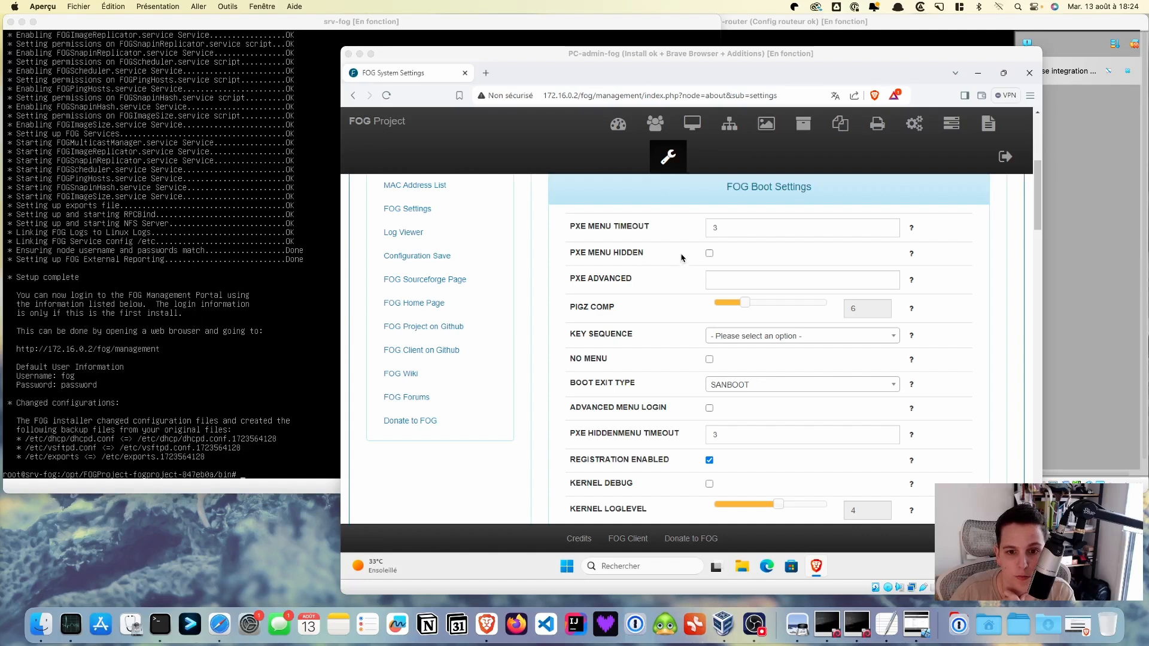
pyautogui.click(716, 227)
pyautogui.moveTo(715, 226); pyautogui.dragTo(748, 225)
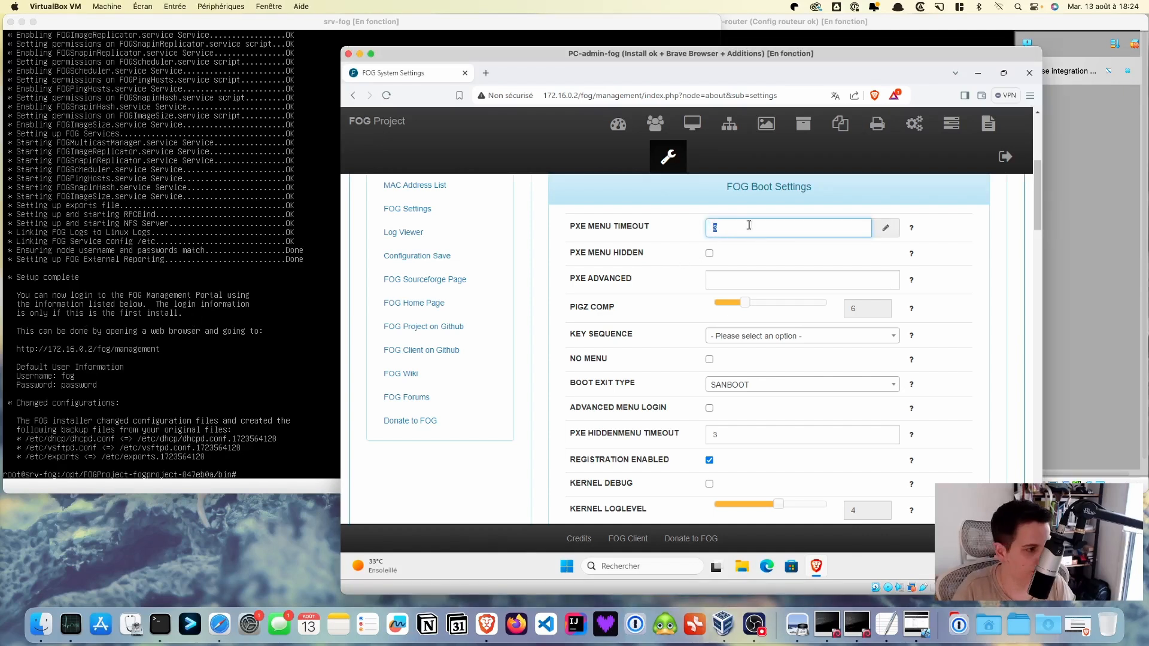
pyautogui.write('10')
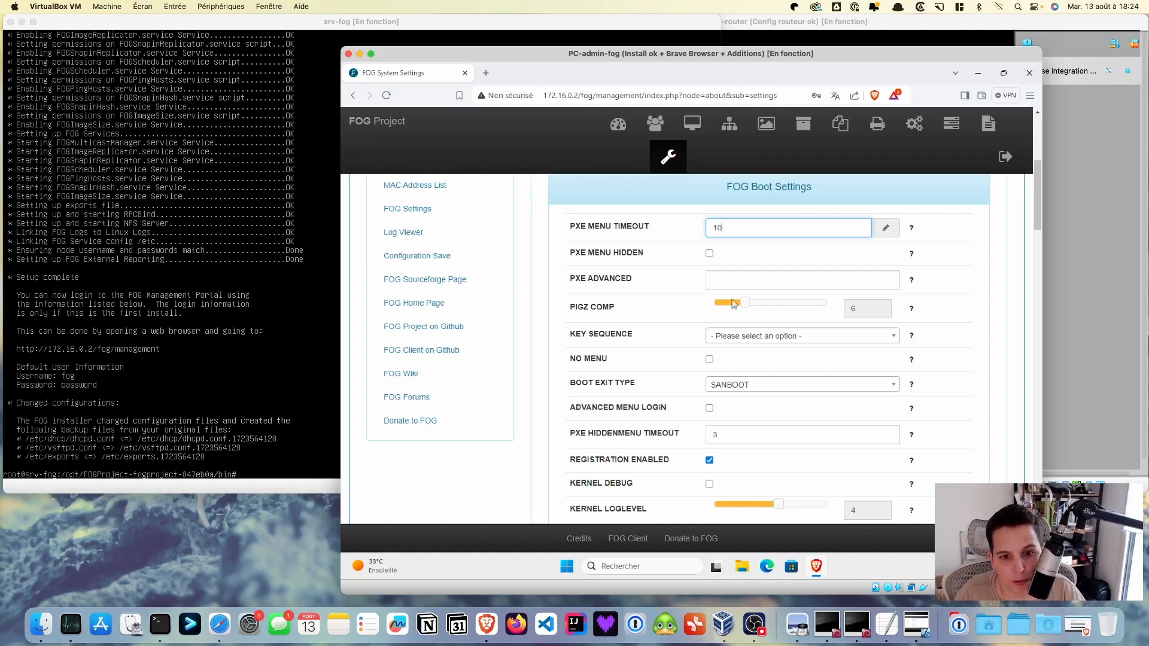
pyautogui.click(713, 434)
pyautogui.moveTo(713, 434); pyautogui.dragTo(761, 426)
pyautogui.write('10')
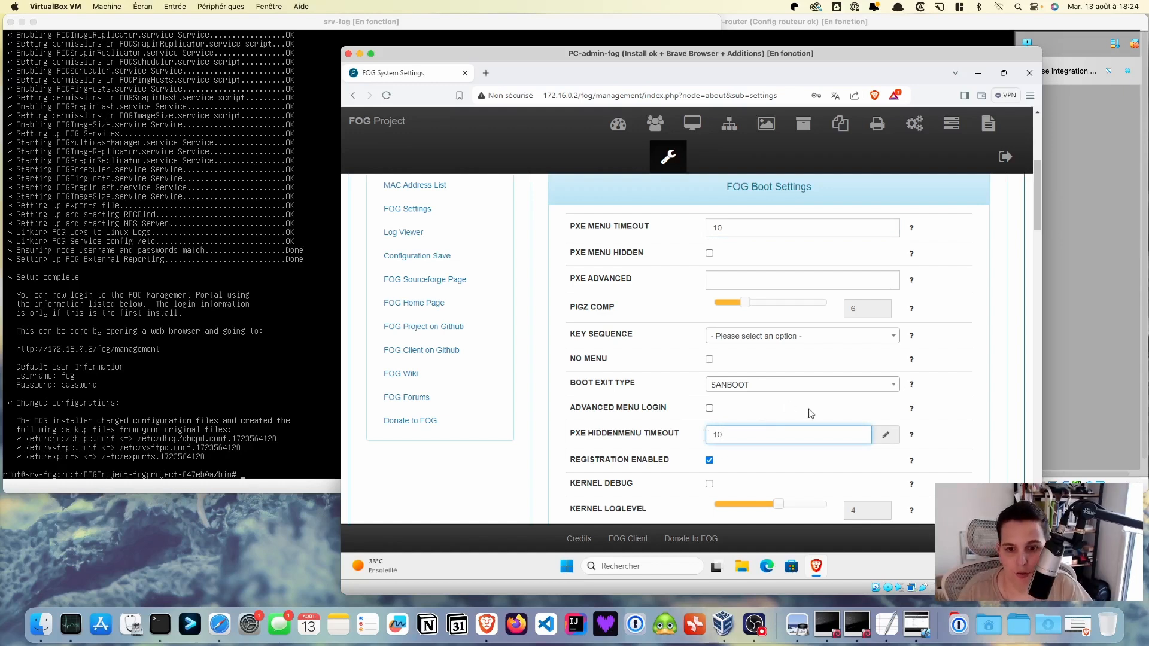
pyautogui.scroll(-10, 807, 410)
pyautogui.click(788, 357)
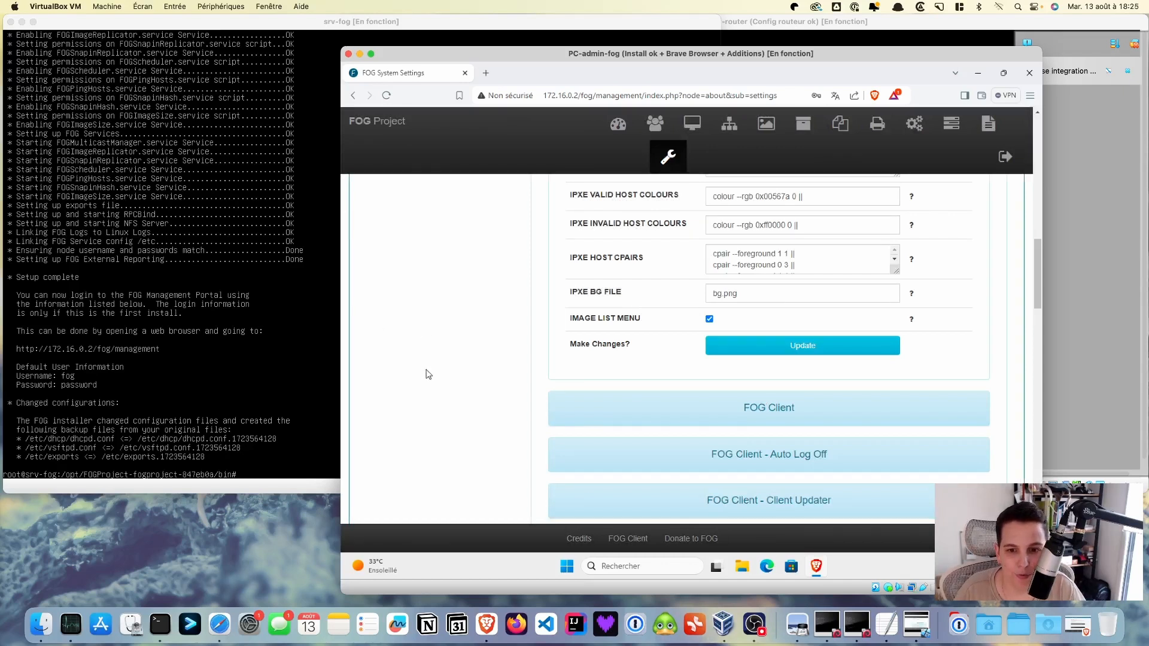
pyautogui.scroll(3, 428, 374)
pyautogui.scroll(6, 444, 372)
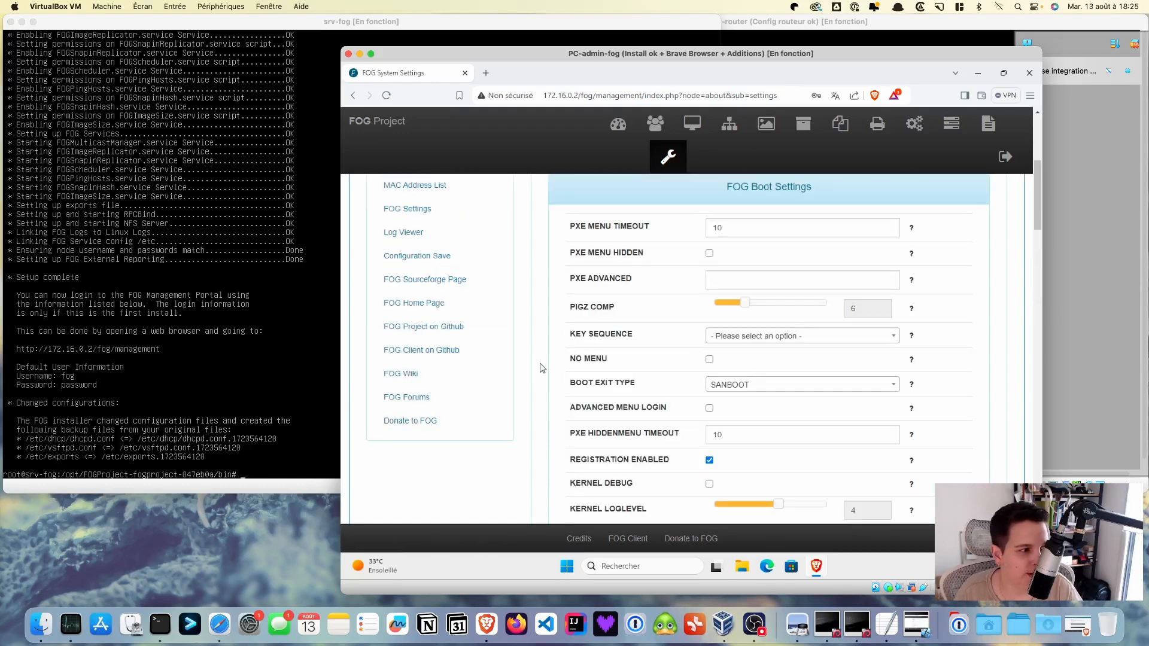
# Step: Open the DefaultMember storage node in Storage Management and examine its general settings
pyautogui.press('super+Tab')
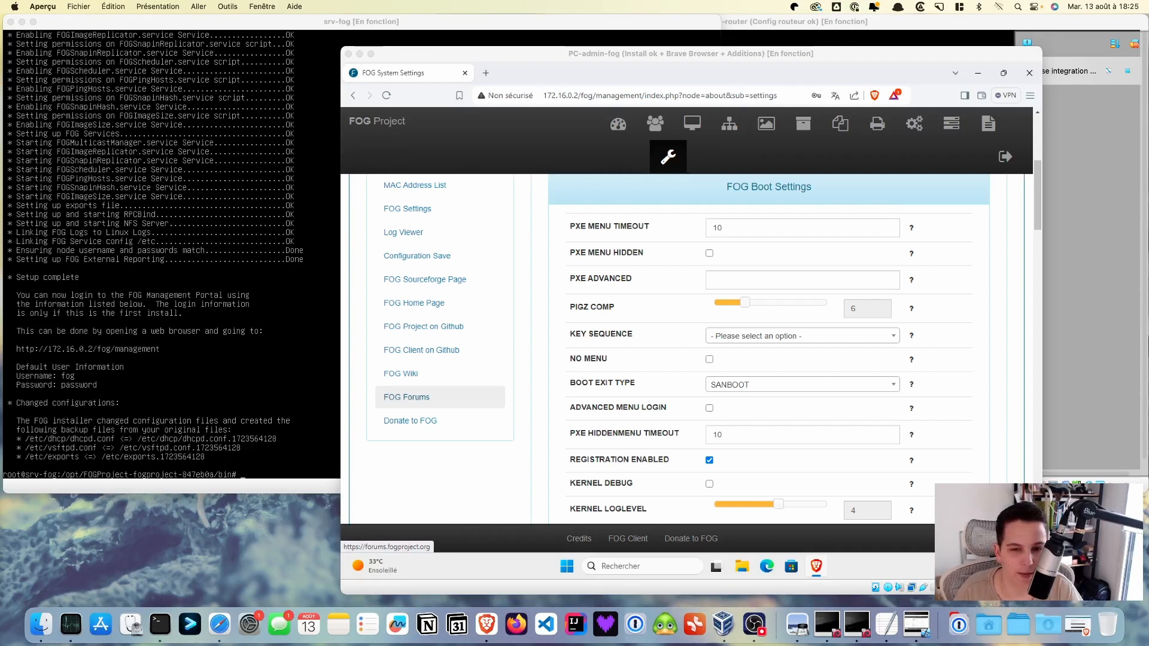
pyautogui.click(728, 124)
pyautogui.click(791, 124)
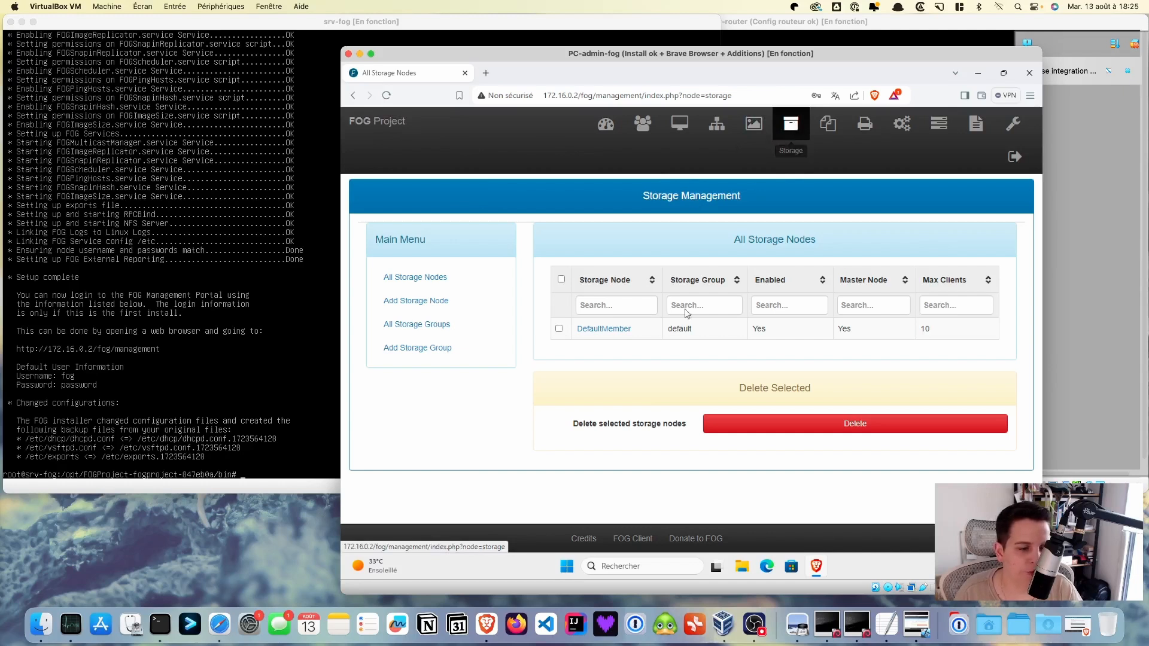
pyautogui.click(604, 332)
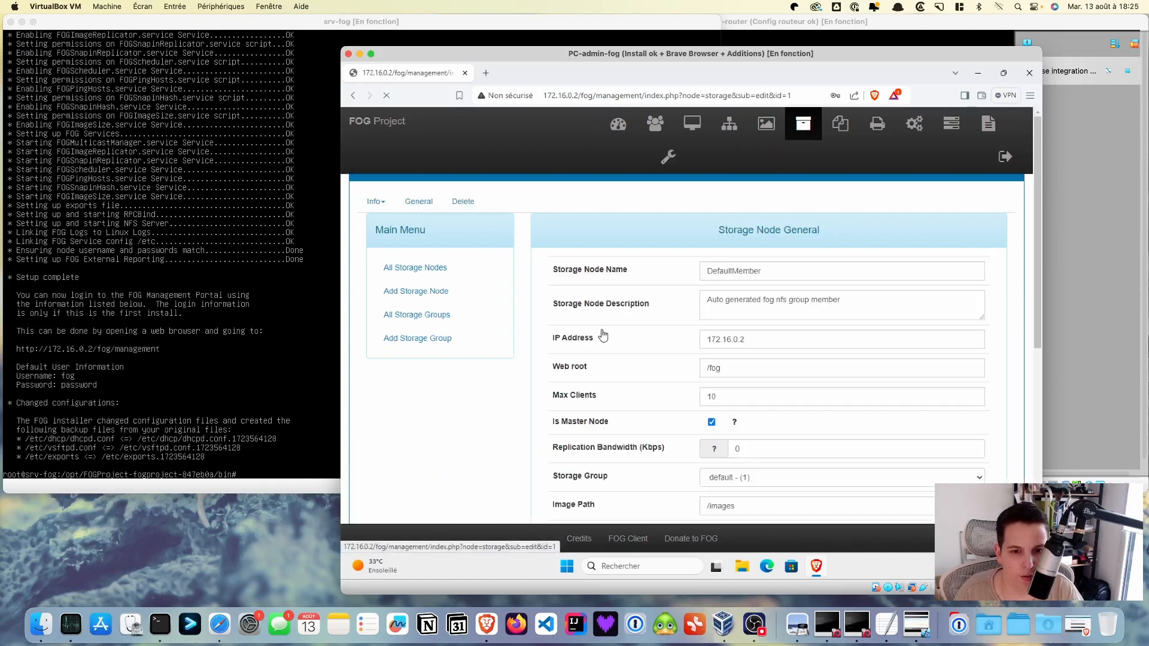
pyautogui.scroll(-1, 607, 411)
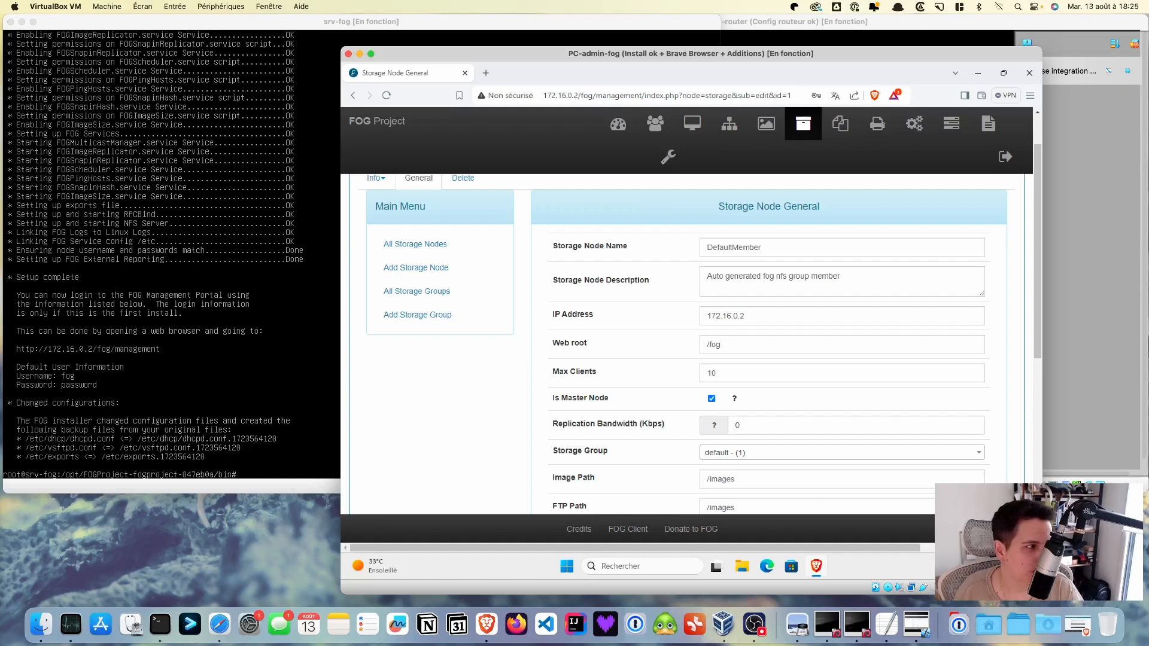
pyautogui.press('super+Tab')
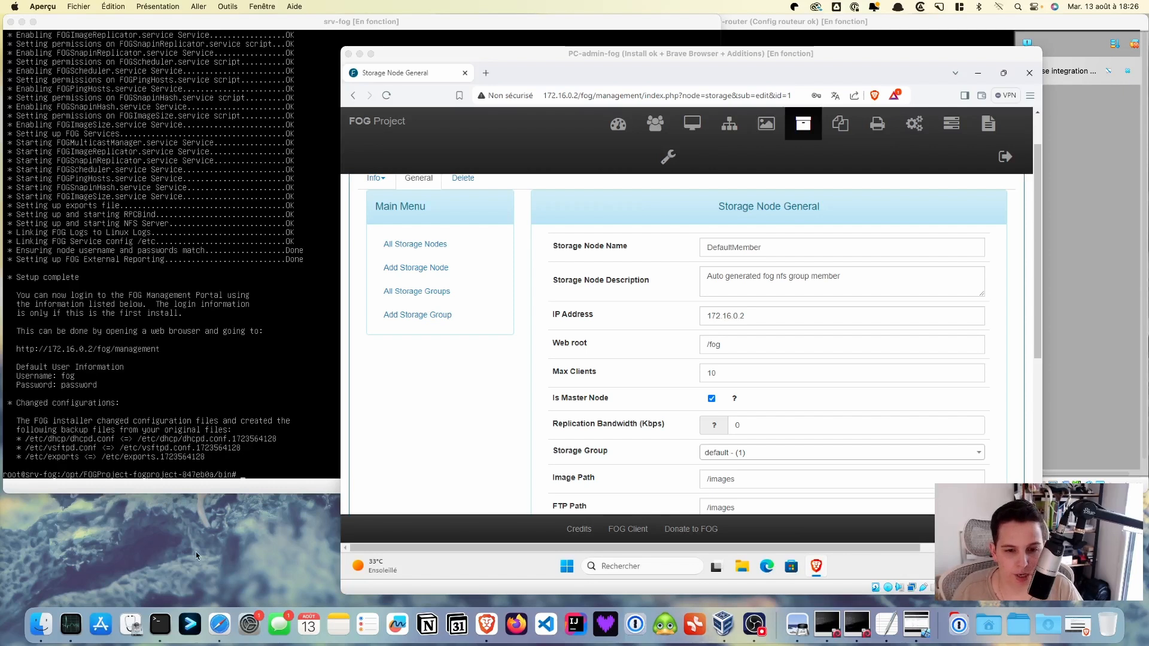
pyautogui.click(396, 450)
pyautogui.click(294, 565)
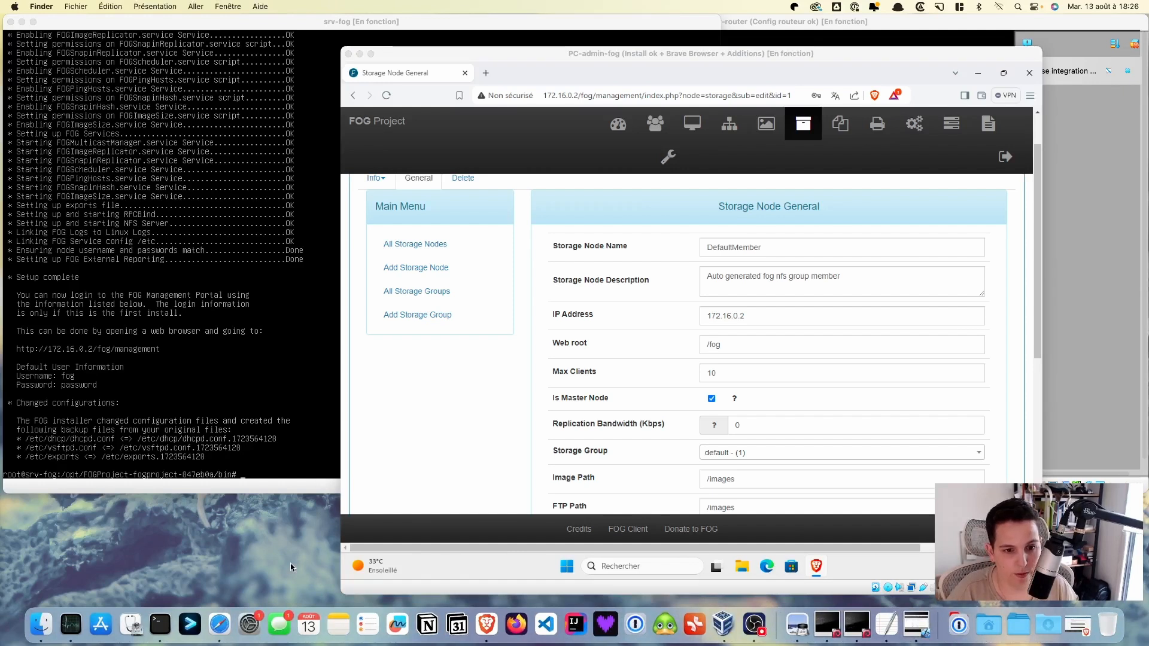
# Step: Calculate 24x18 with the macOS Spotlight search on the host, then return to the PC-admin-fog virtual machine
pyautogui.press('super+space')
pyautogui.write('24')
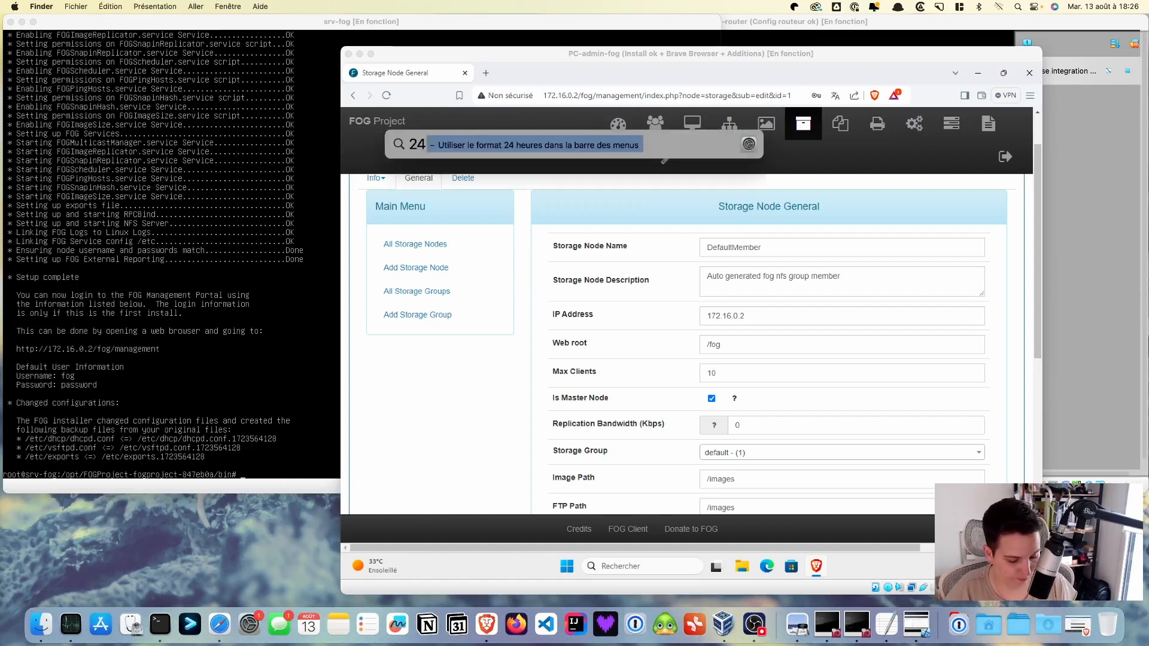
pyautogui.write('x18')
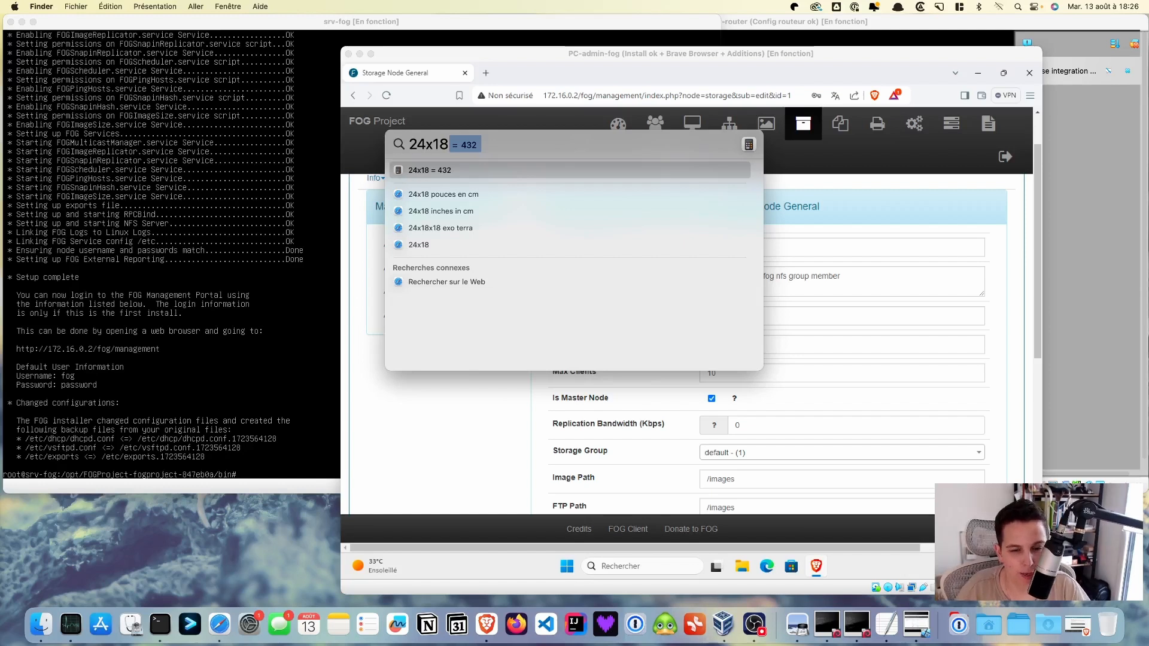
pyautogui.click(442, 466)
# Step: Set the DefaultMember storage node's Max Clients to 500, update the node, and open the FOG dashboard
pyautogui.click(709, 371)
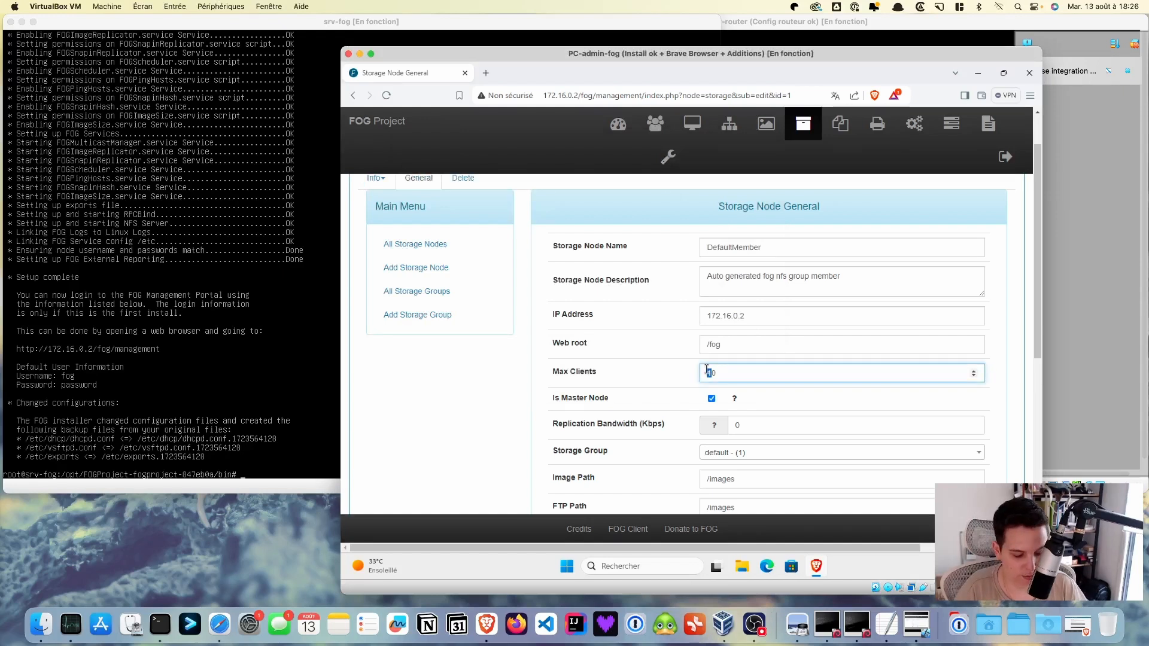
pyautogui.write('500')
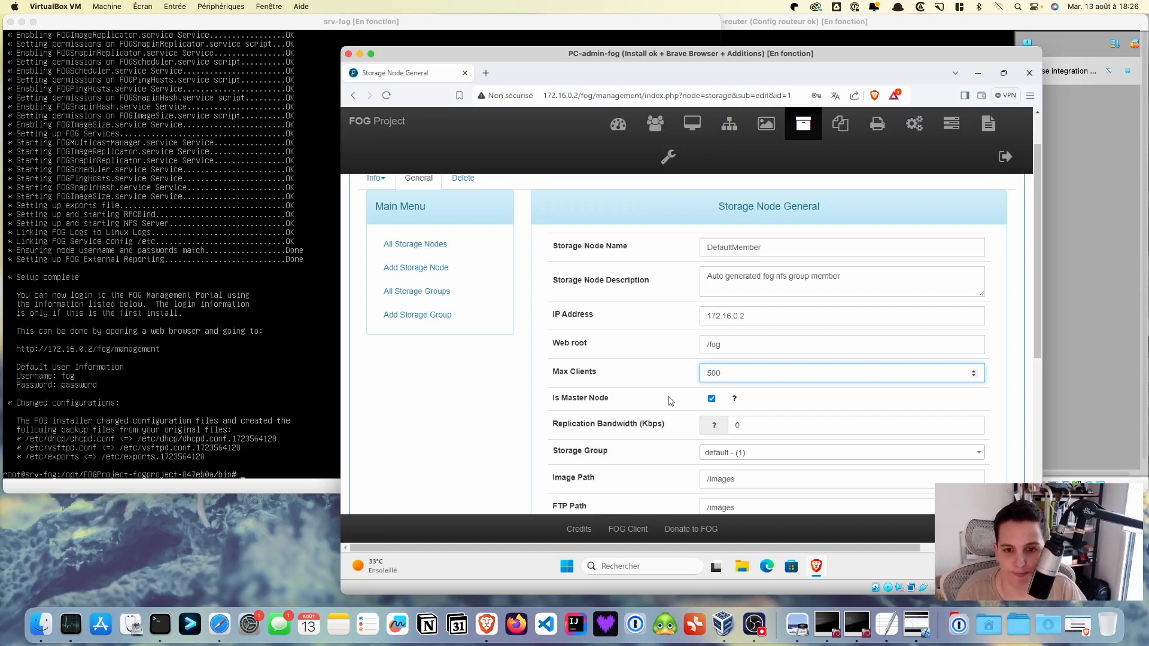
pyautogui.scroll(-10, 672, 392)
pyautogui.click(855, 436)
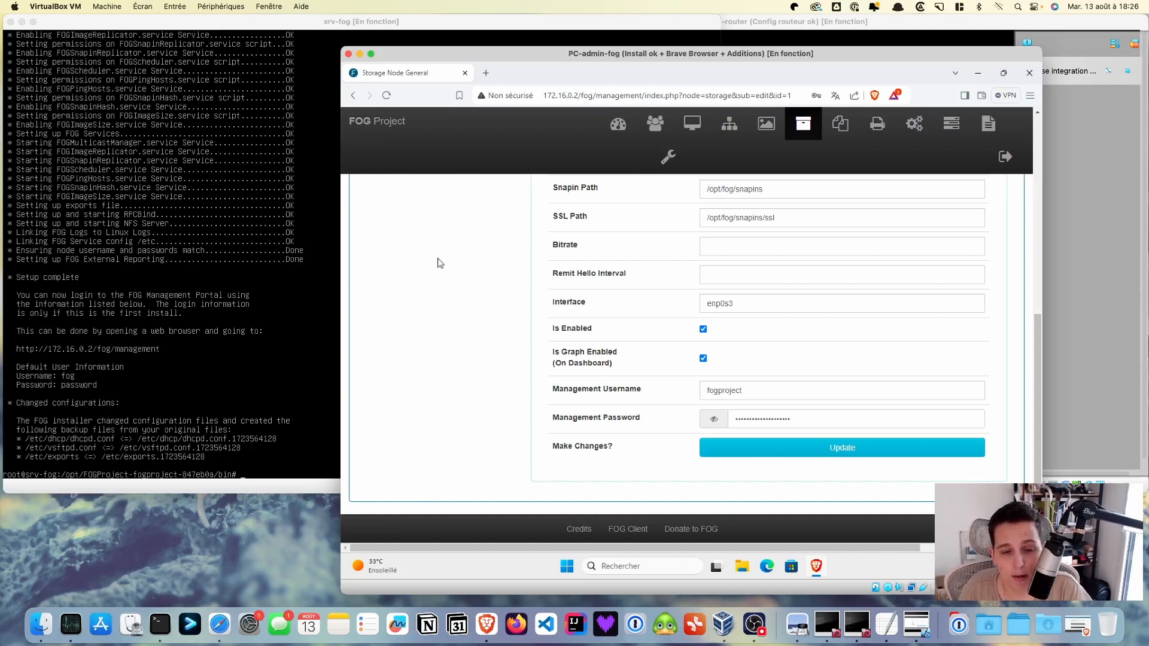
pyautogui.click(388, 125)
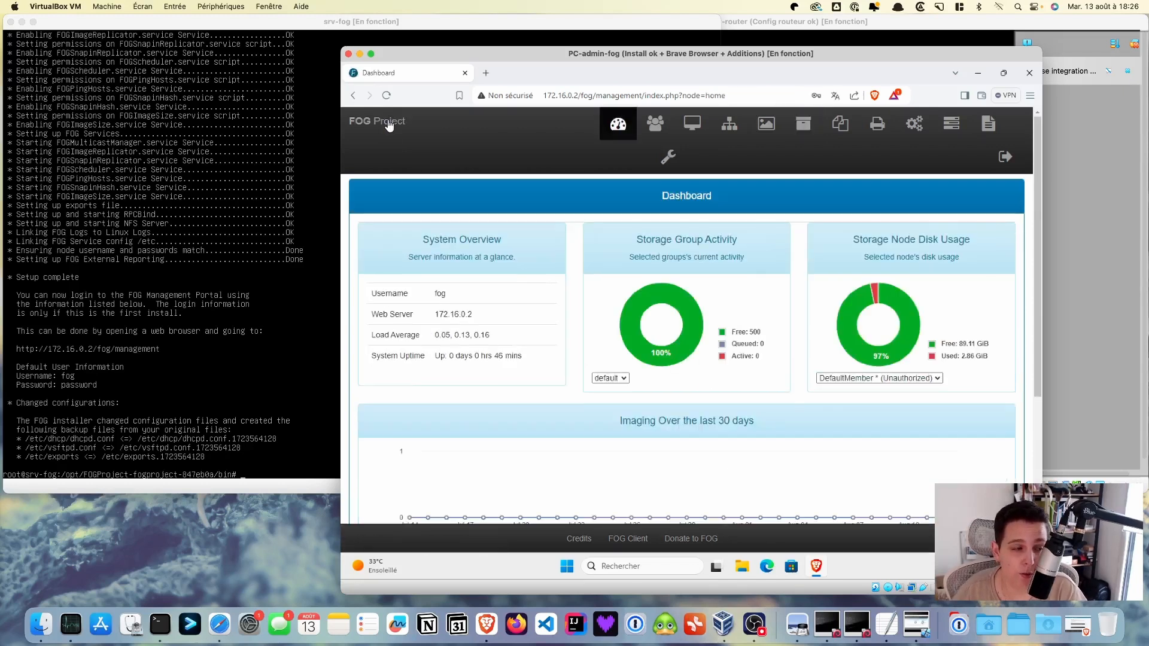